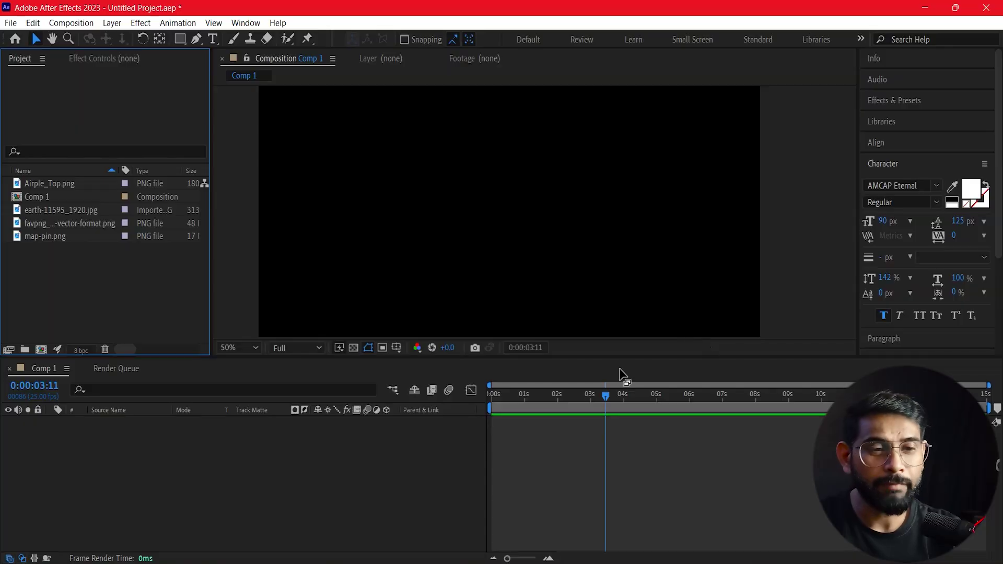
Move the time indicator back and add earth-11595_1920.jpg to Comp 1 as the background layer
left_click(579, 394)
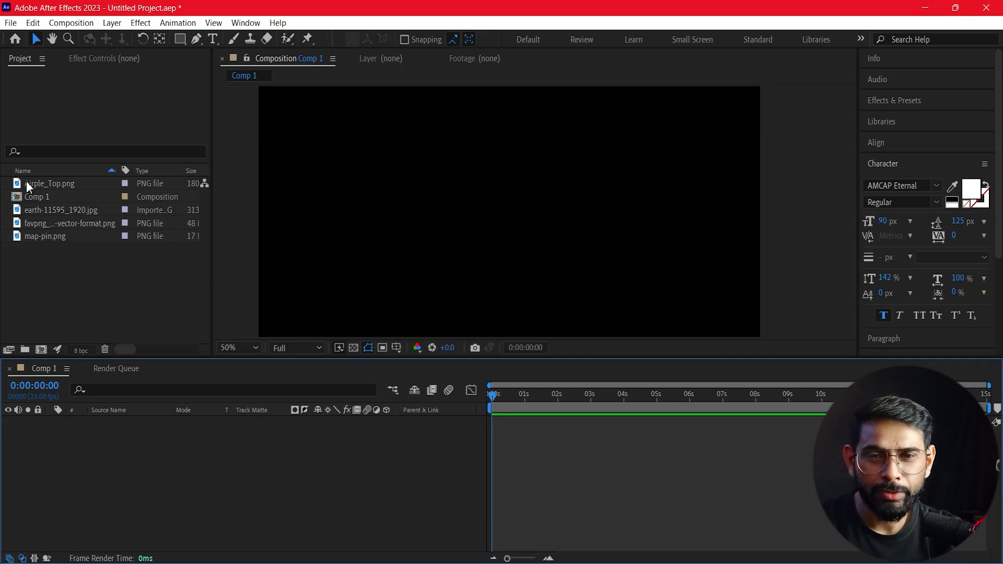
left_click_drag(23, 216, 20, 212)
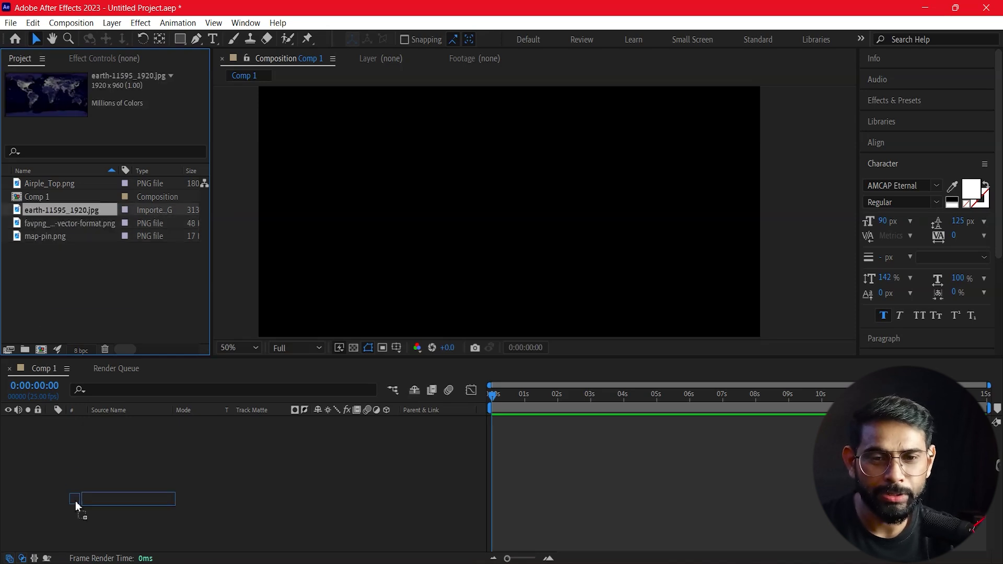
left_click_drag(21, 212, 72, 474)
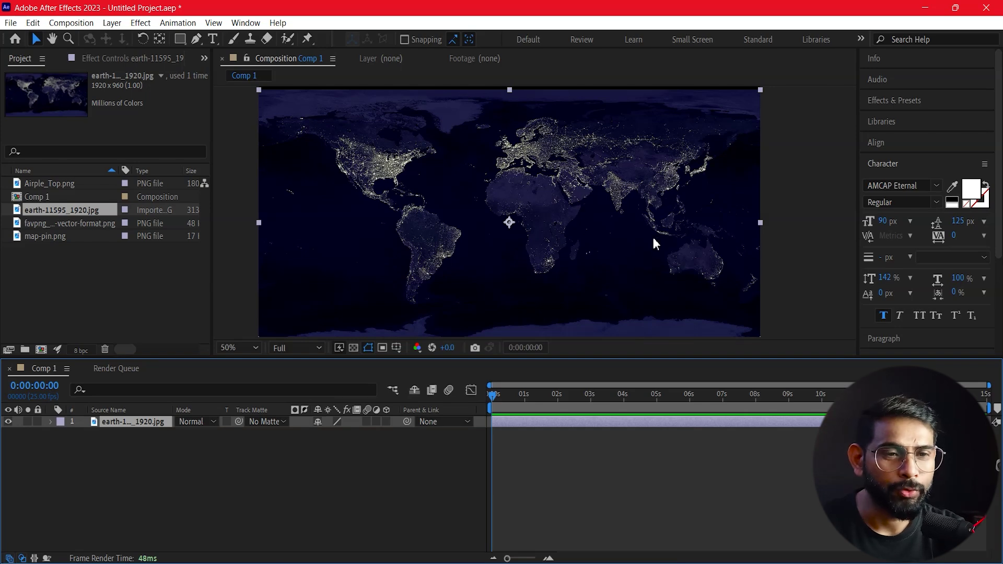
Zoom the viewer to 100% and pan to frame the map, returning to the Selection tool
key("comma")
key("comma")
key("comma")
key("period")
key("period")
key("period")
key("comma")
key("comma")
key("period")
left_click_drag(333, 124, 424, 204)
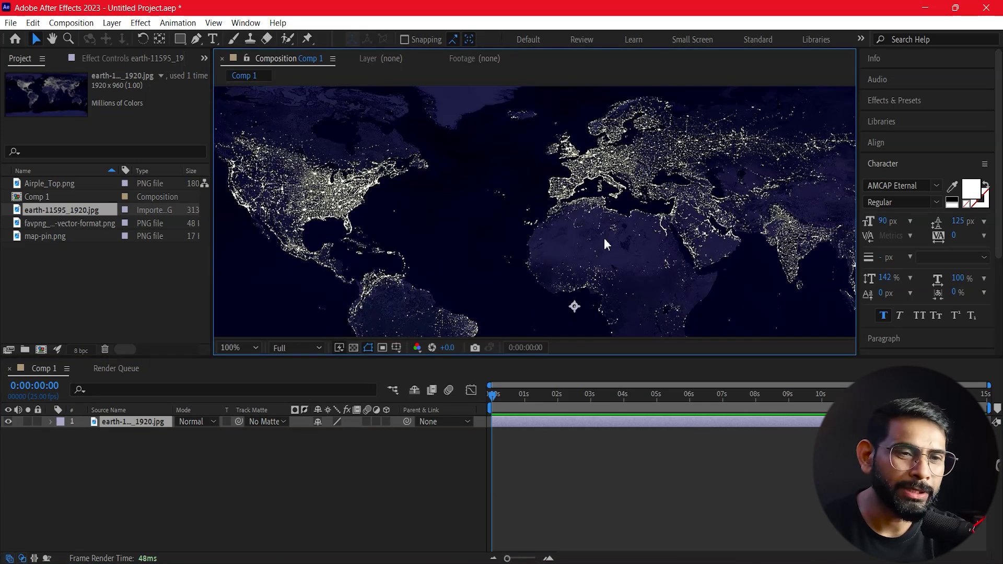
left_click_drag(310, 220, 340, 209)
key("v")
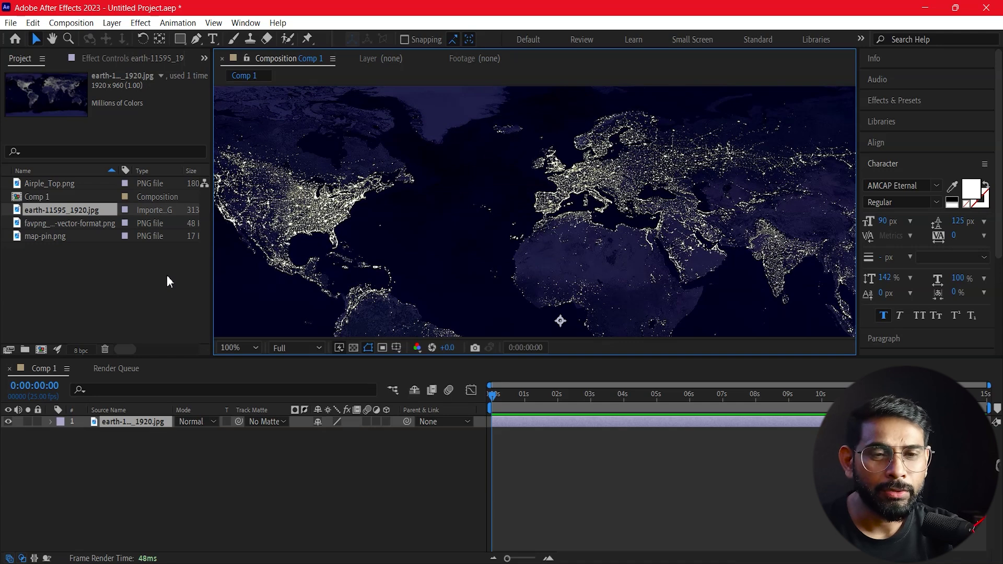
left_click(29, 223)
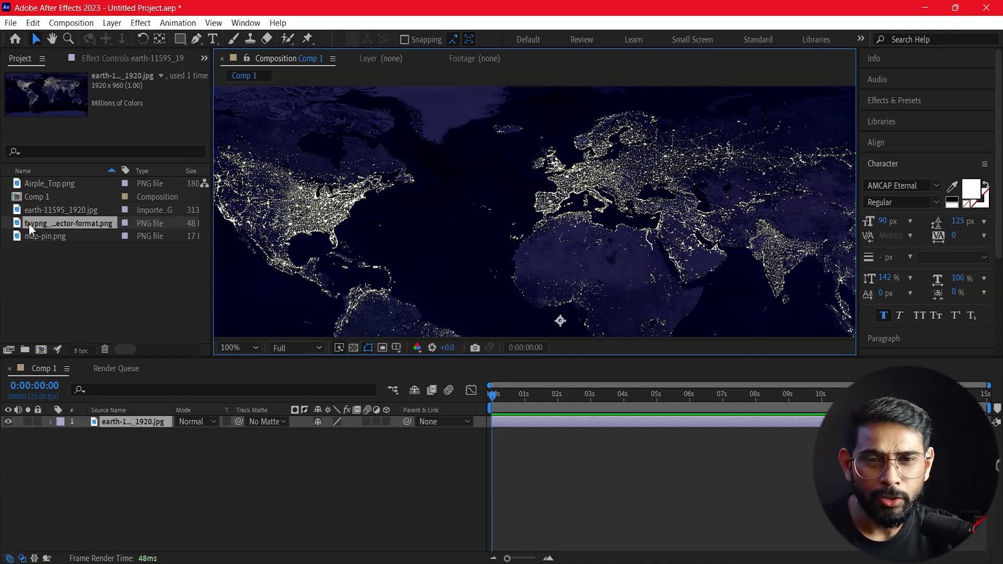
Add the favpng map-pin image above the earth map and scale it to 4%
left_click_drag(50, 293, 98, 421)
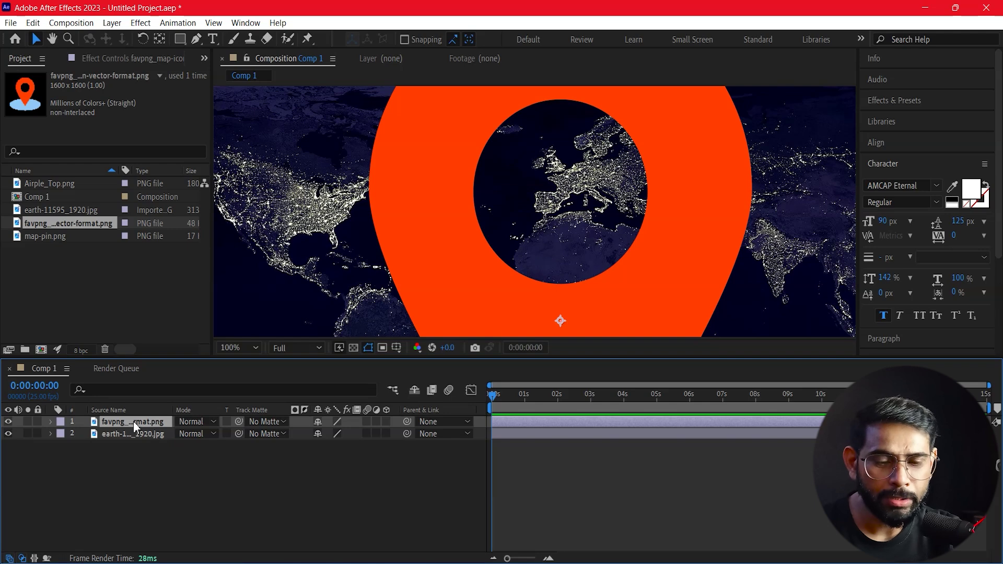
key("s")
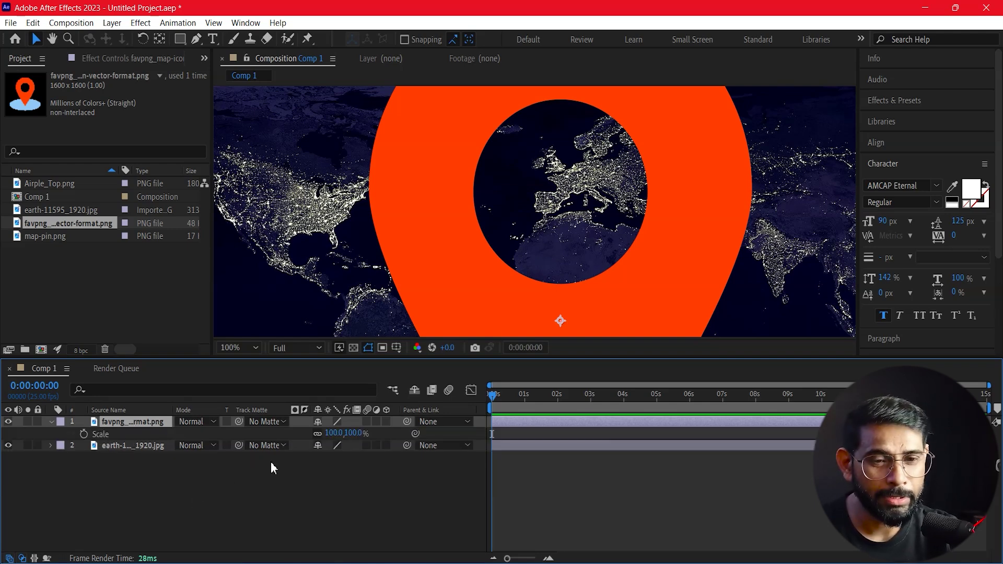
left_click_drag(327, 433, 267, 445)
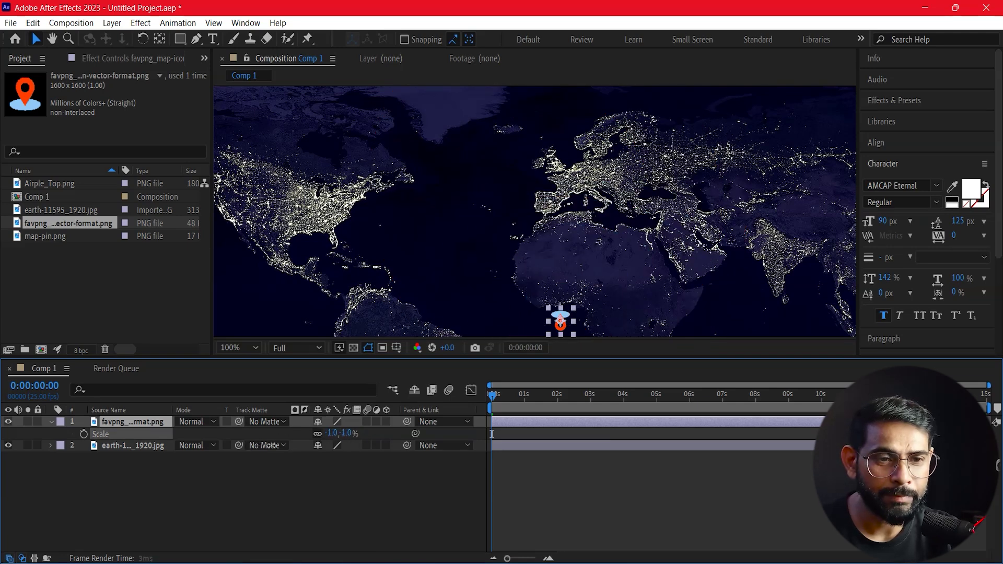
left_click(315, 460)
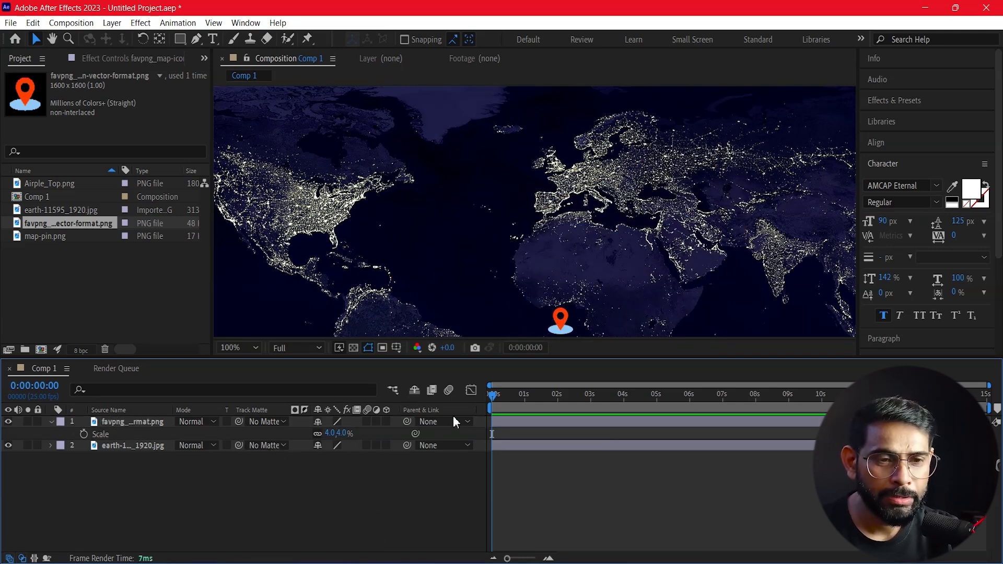
Position the map pin over northern South America, panning the view to frame it
mouse_move(561, 325)
left_mouse_down()
mouse_move(308, 203)
mouse_move(364, 160)
left_mouse_up()
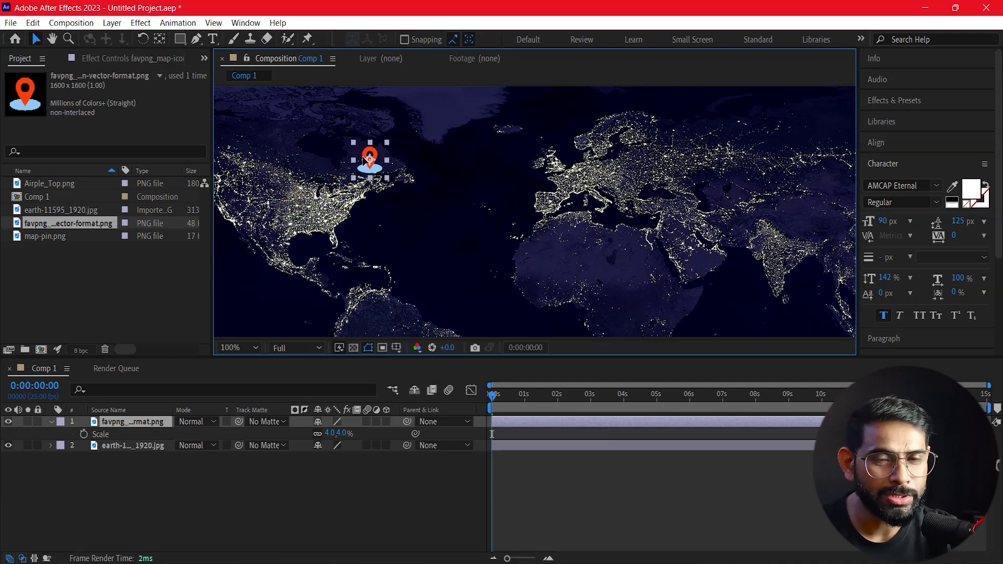
left_click_drag(364, 155, 377, 156)
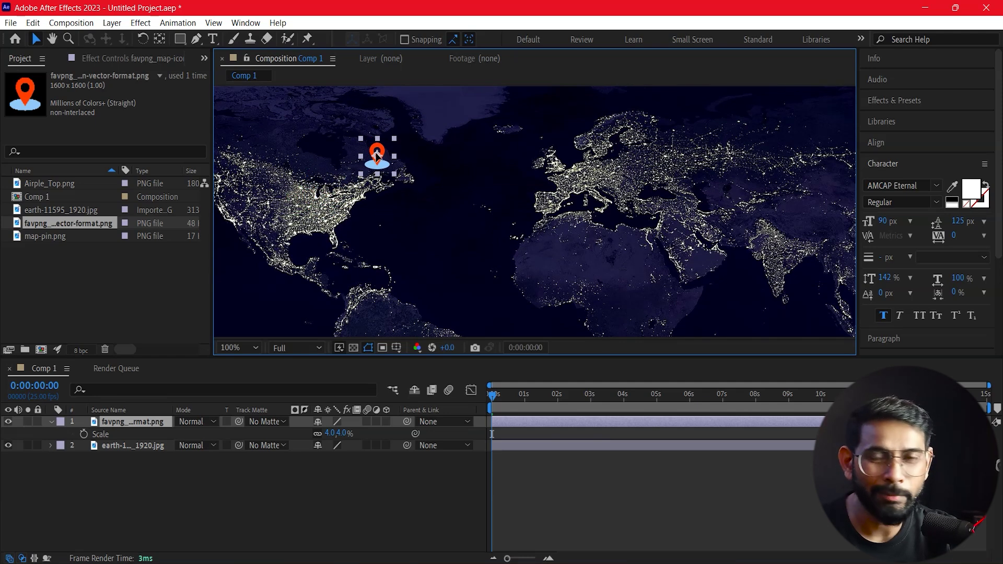
left_click_drag(439, 221, 419, 248)
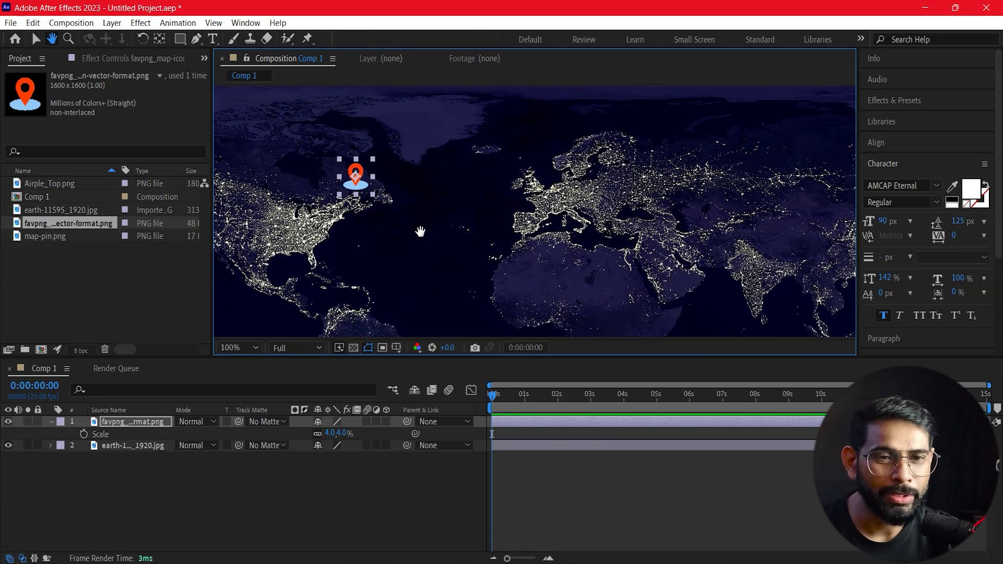
scroll(384, 187, "down", 1)
scroll(408, 202, "up", 3)
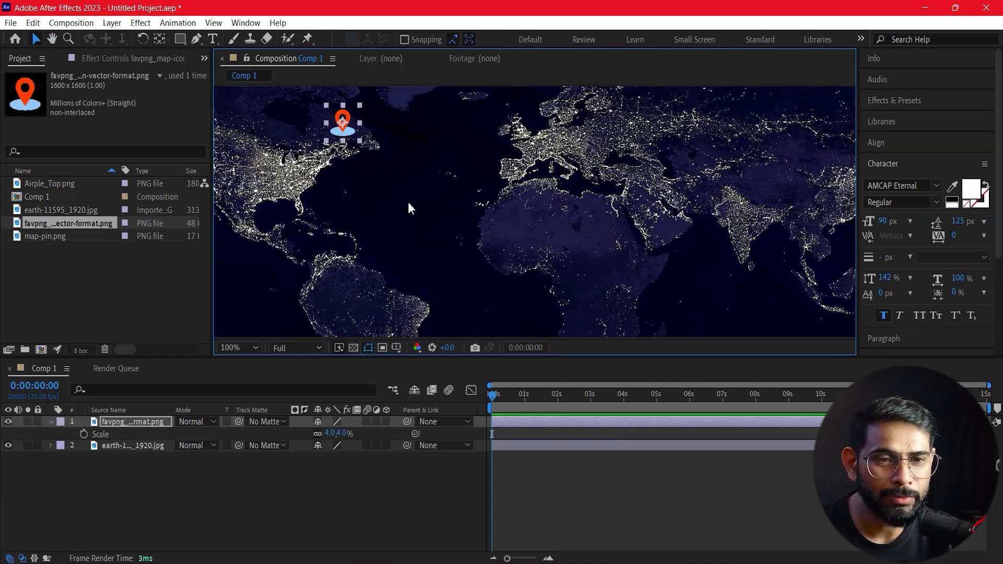
left_click_drag(340, 116, 350, 261)
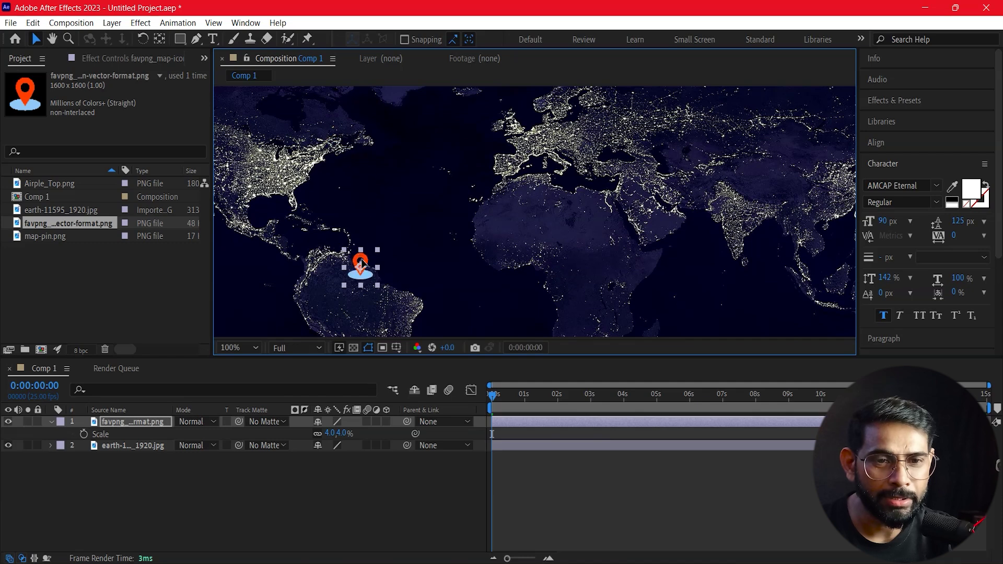
left_click(450, 259)
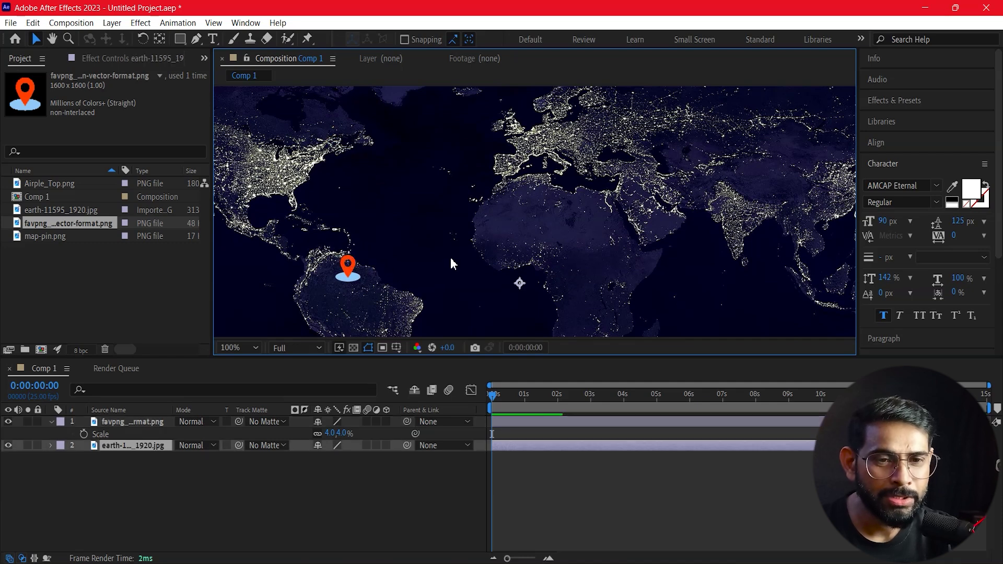
left_click_drag(449, 259, 434, 252)
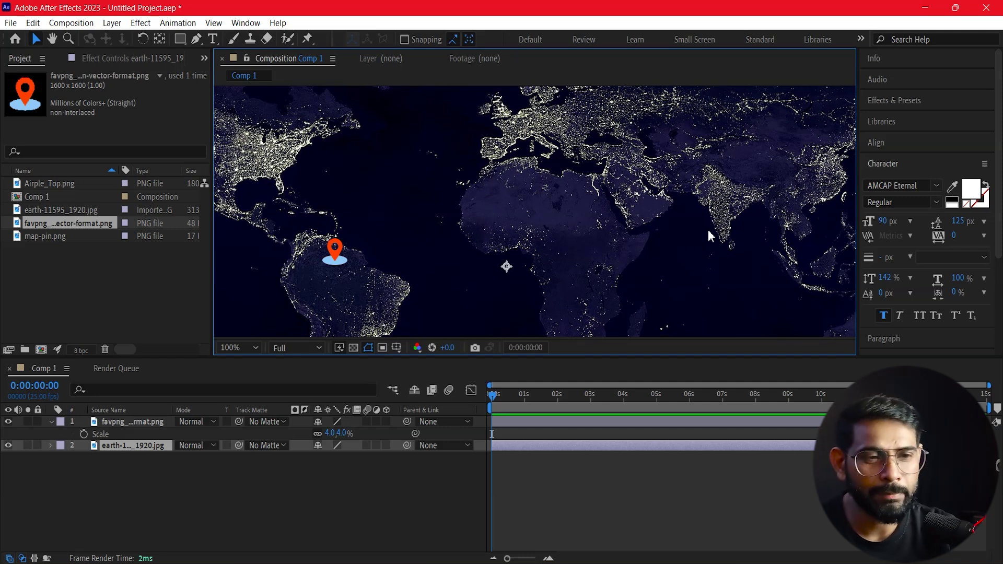
left_click_drag(676, 240, 647, 269)
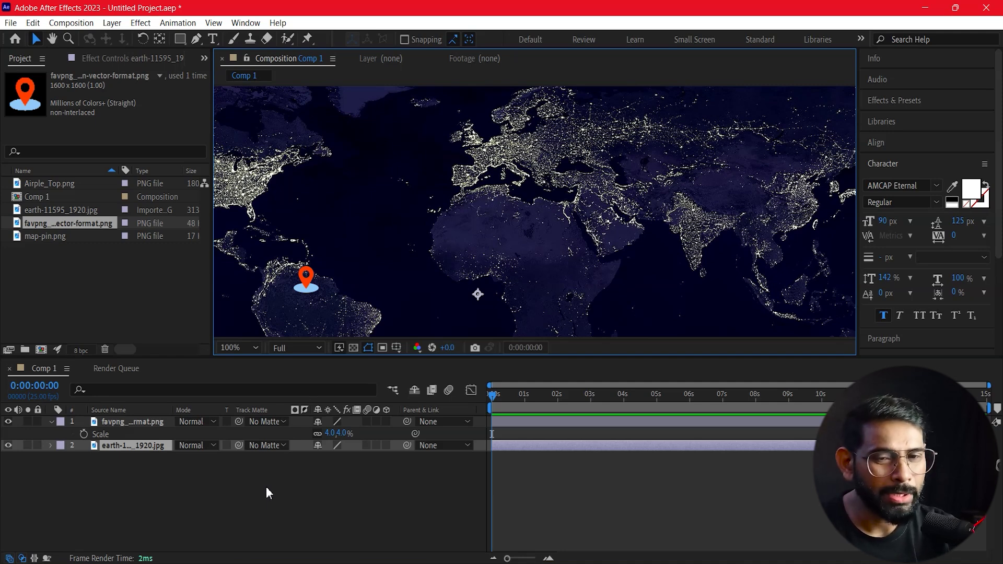
left_click(73, 423)
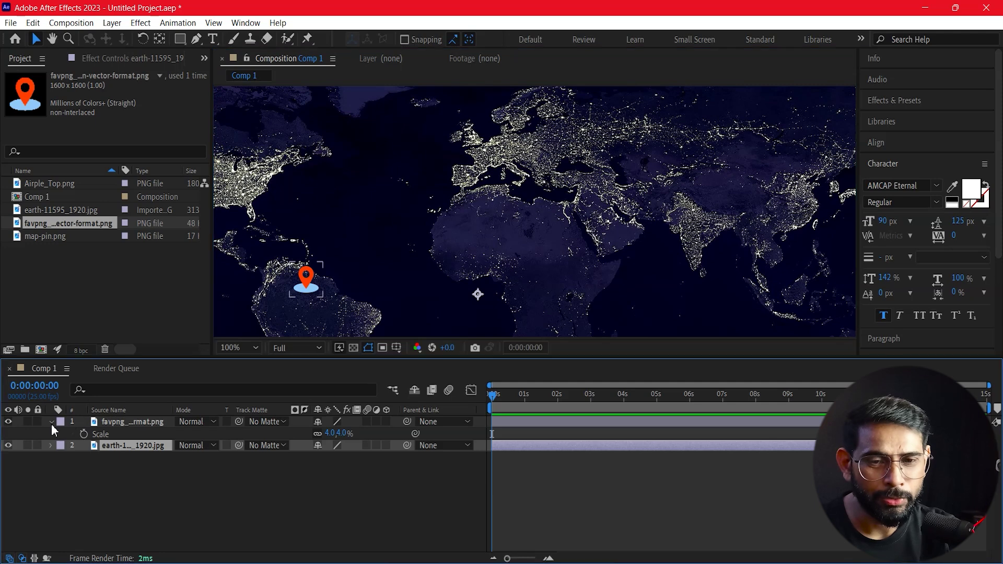
Open the Animation Composer 3 panel and place it over the map
left_click(51, 422)
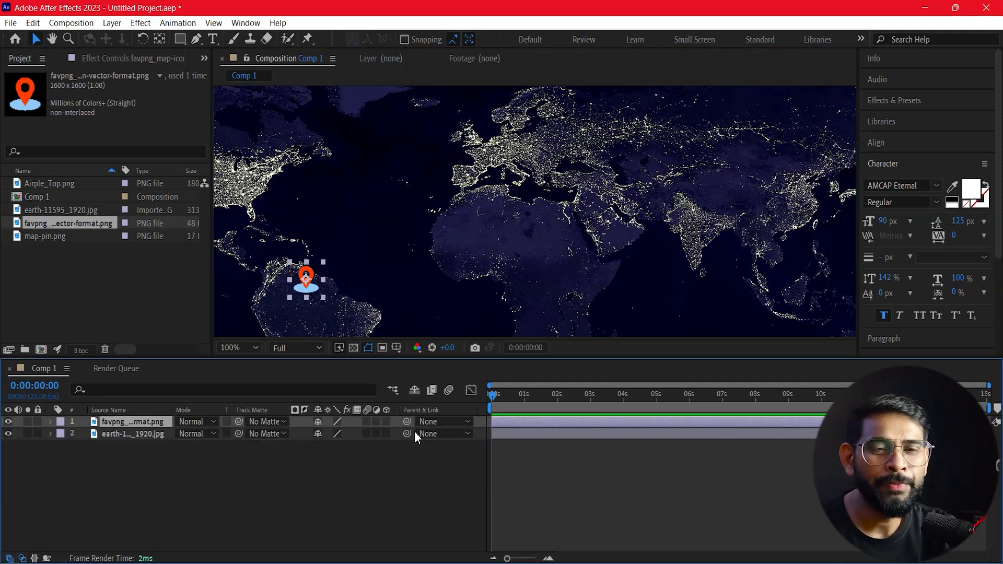
left_click(248, 24)
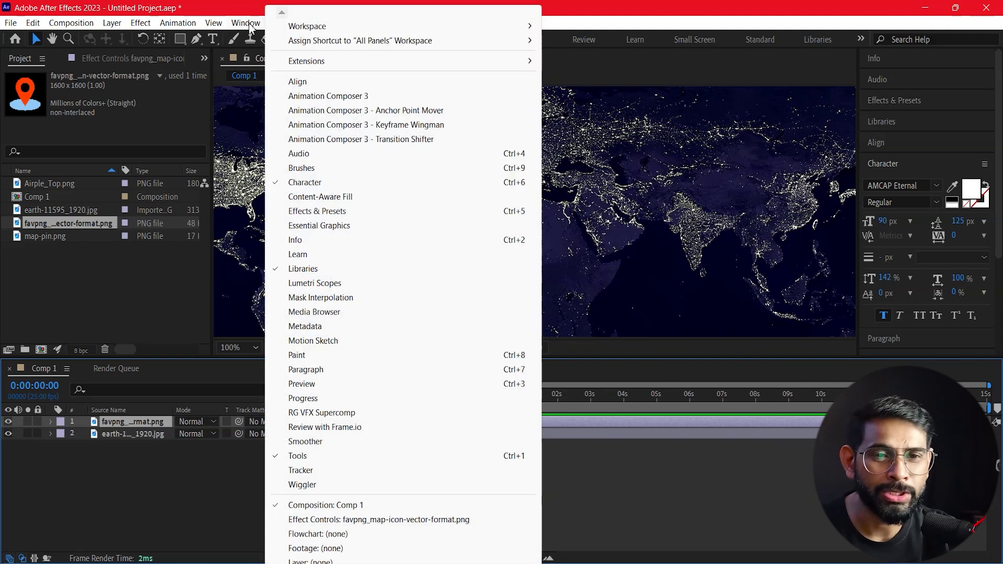
left_click(243, 24)
left_click(250, 25)
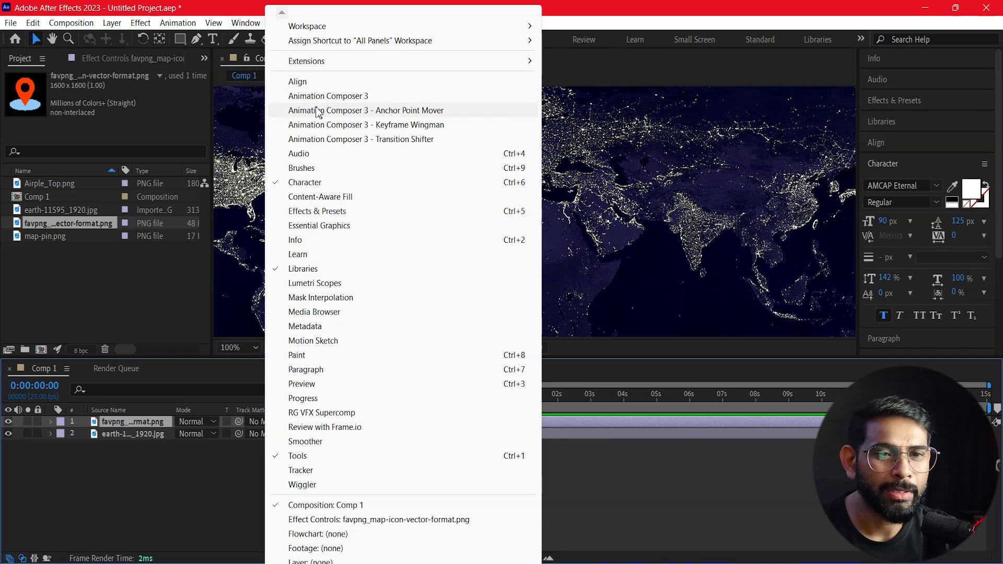
left_click(326, 97)
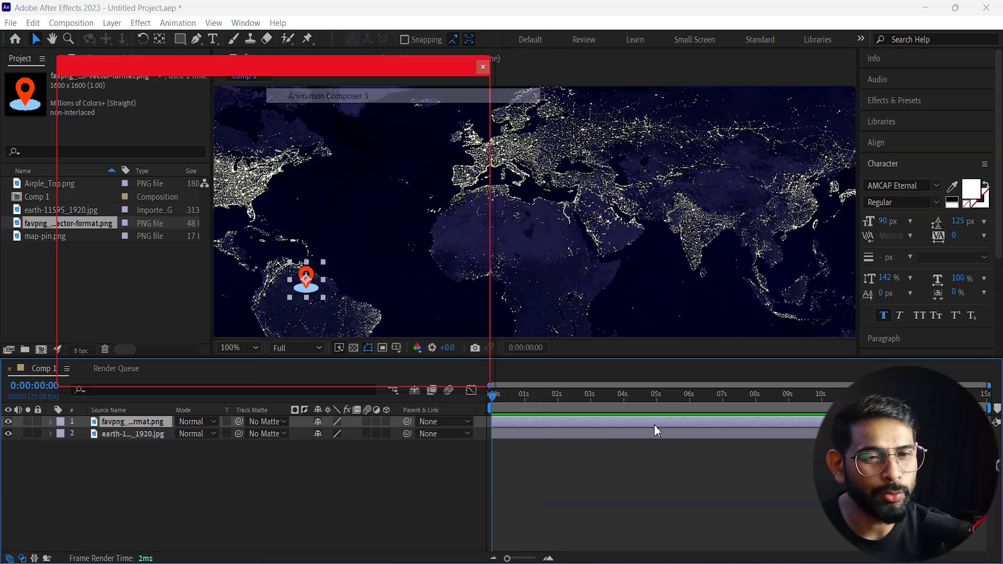
left_click_drag(299, 70, 543, 95)
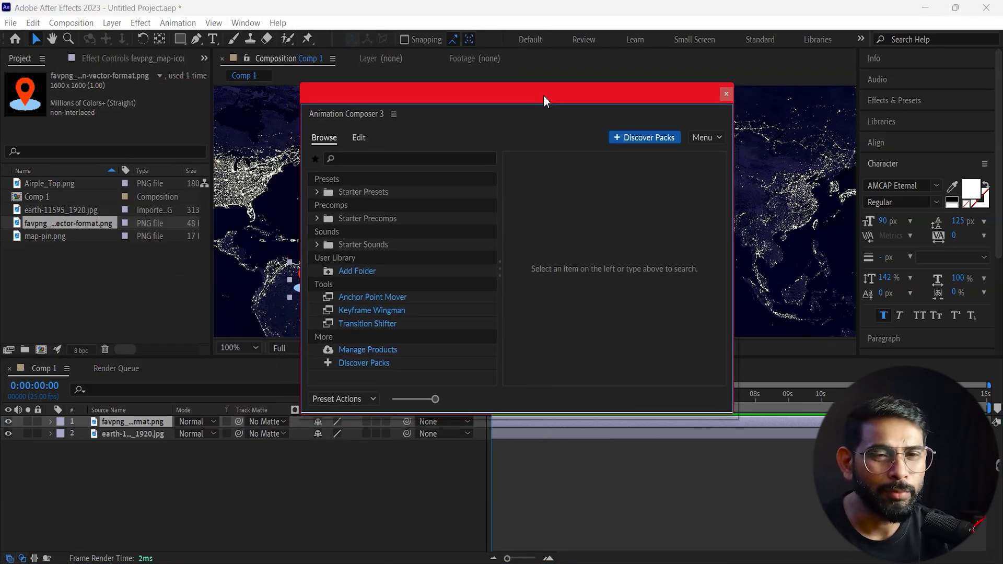
Apply Overshoot Scale From Anchor Point as both In and Out to the pin, then close the browser
left_click(345, 193)
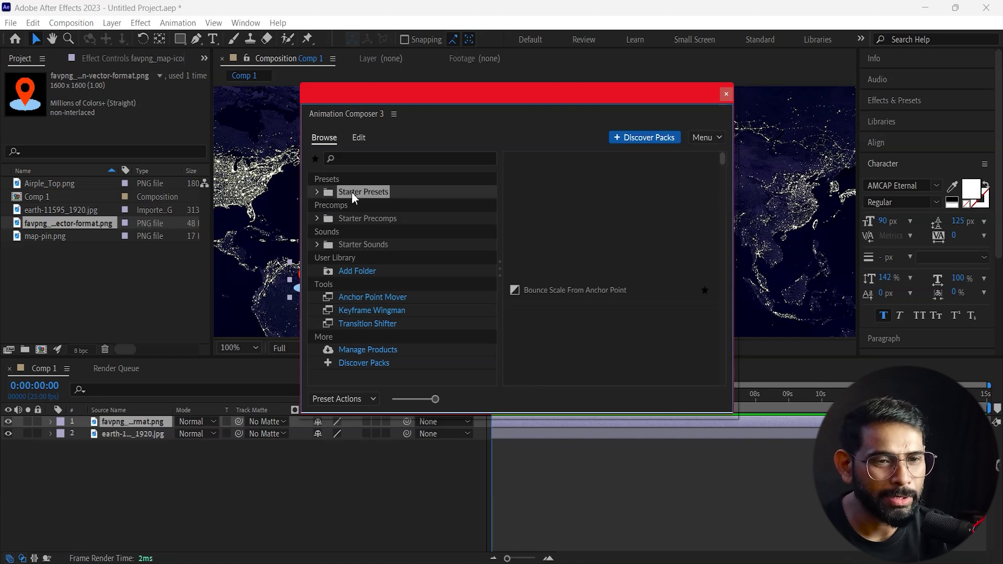
scroll(559, 249, "down", 5)
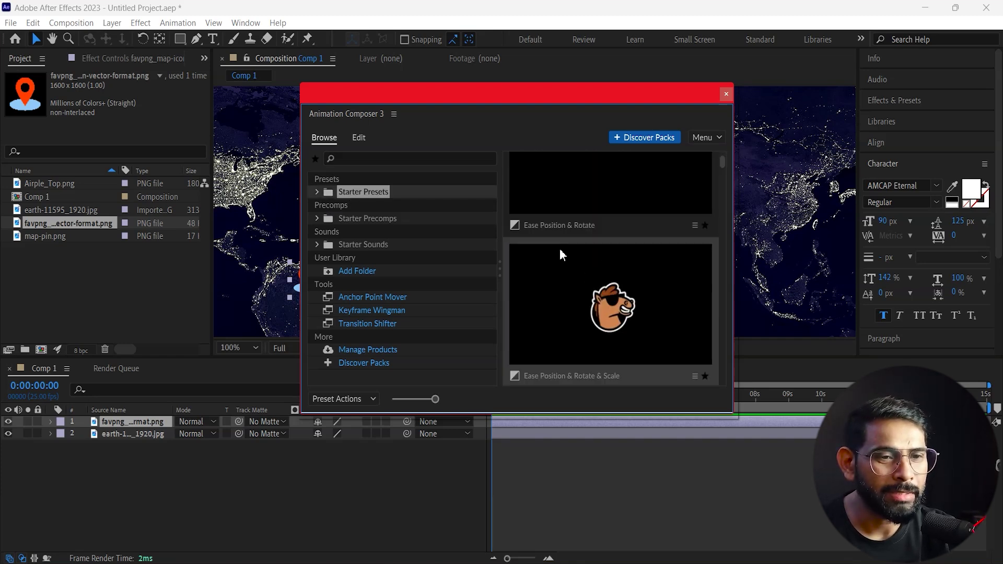
scroll(628, 256, "down", 5)
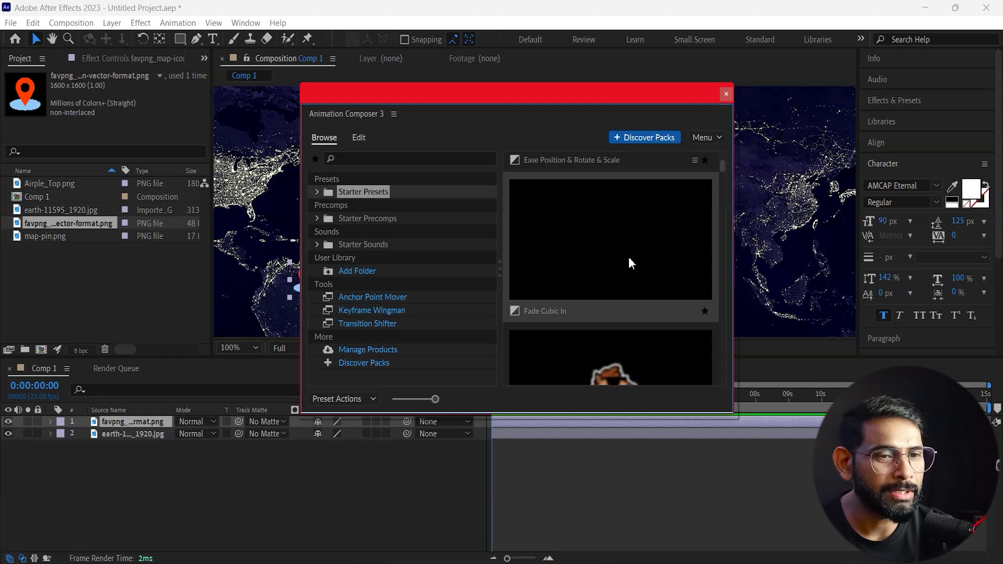
scroll(628, 256, "down", 3)
scroll(642, 286, "down", 2)
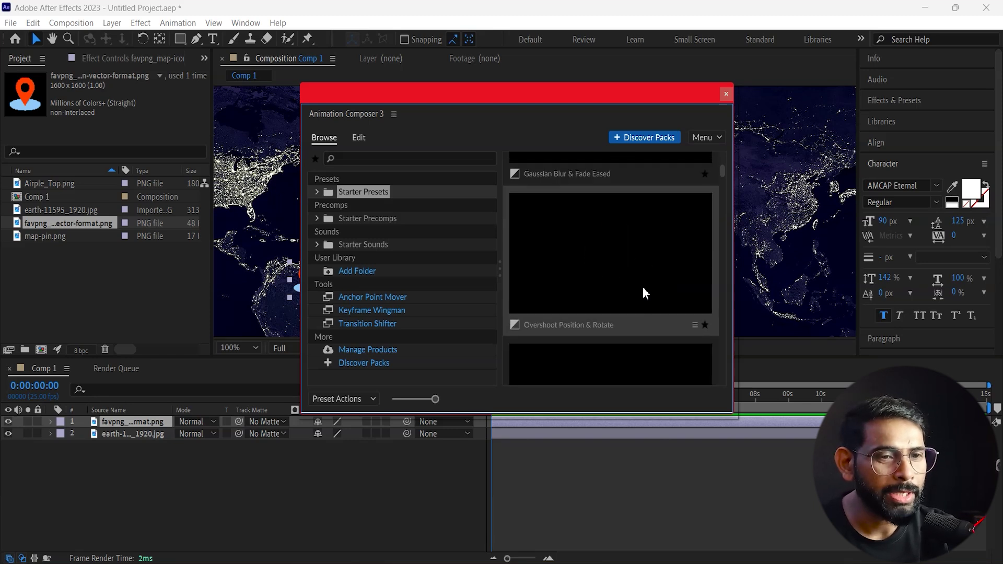
scroll(643, 287, "down", 3)
scroll(643, 286, "down", 2)
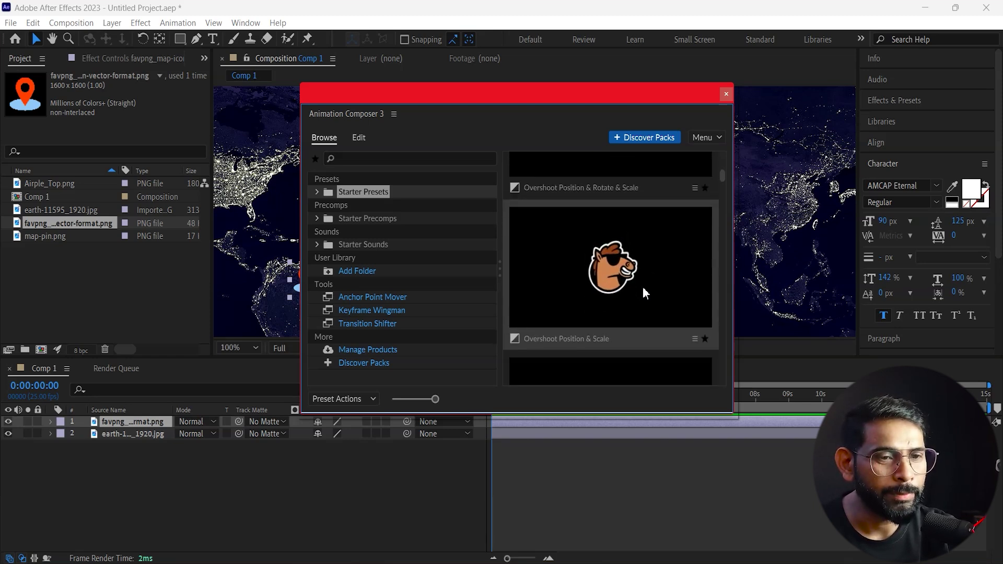
scroll(644, 288, "down", 2)
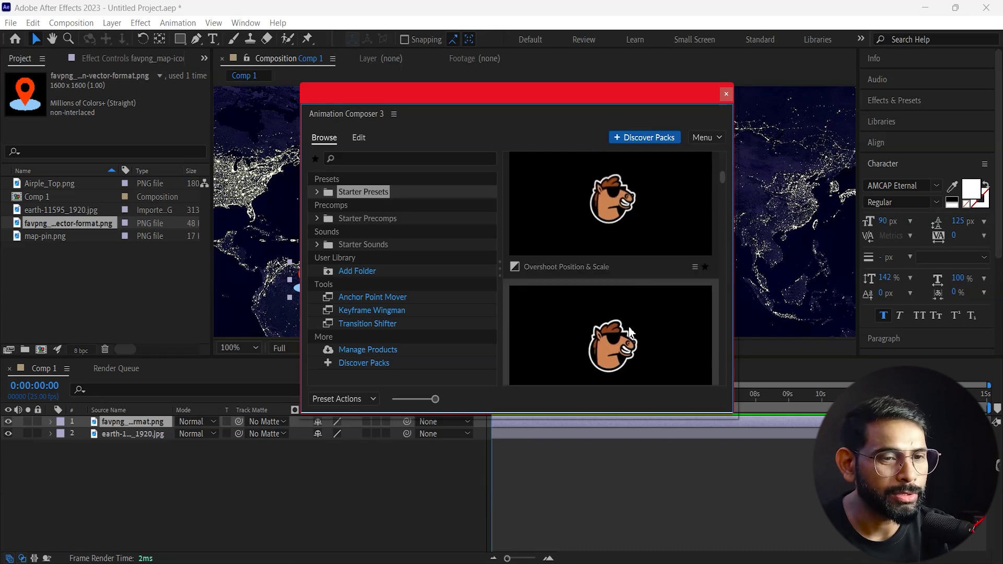
scroll(669, 348, "down", 1)
left_click(706, 397)
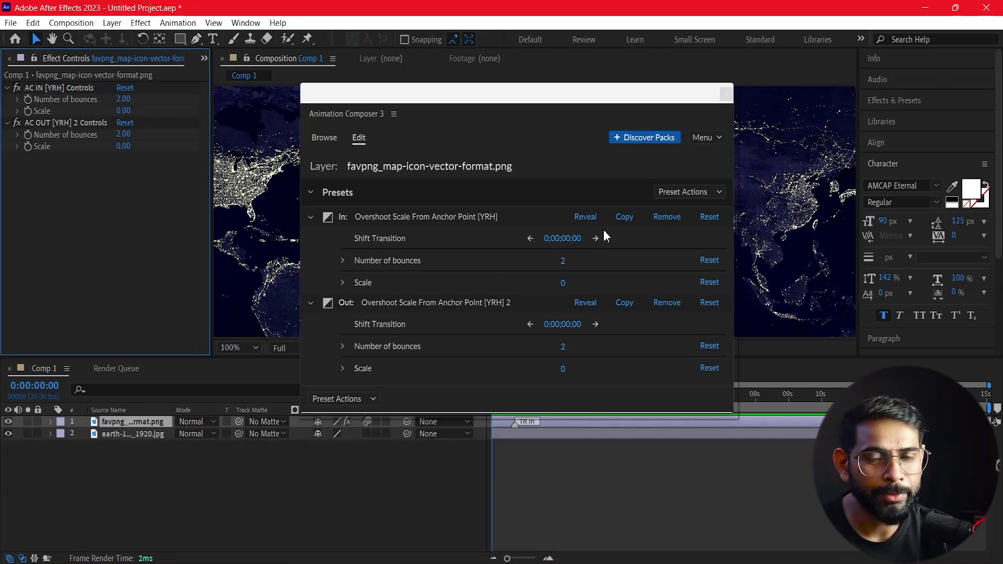
left_click(725, 95)
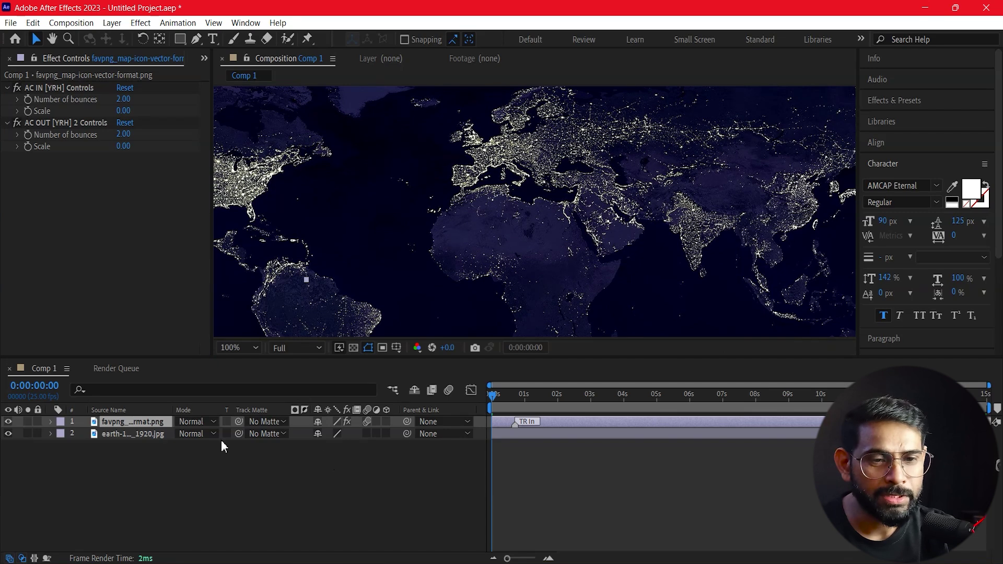
left_click(628, 513)
Preview the pin's overshoot pop-in and stop playback at 0:00:01:00
key("space")
key("space")
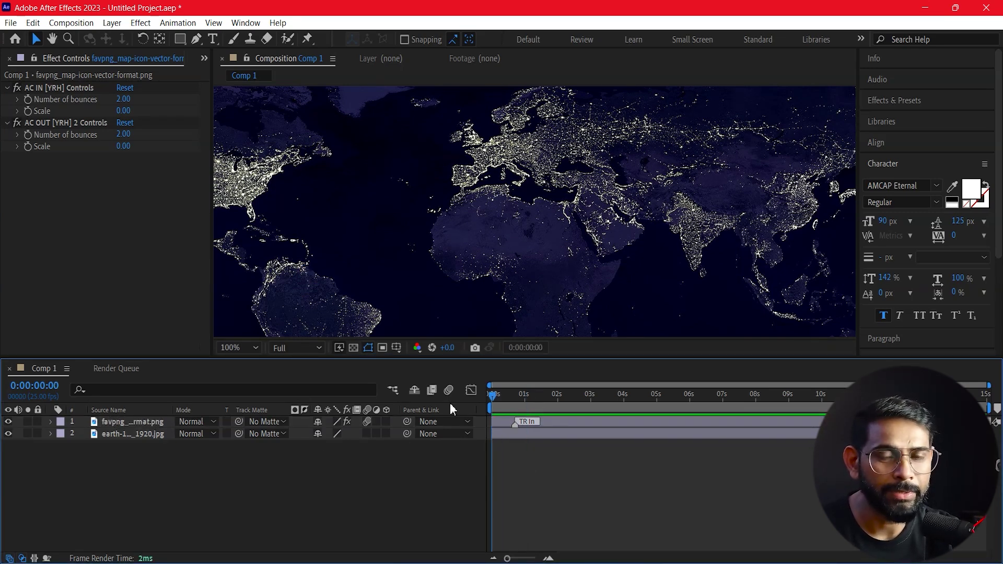
key("space")
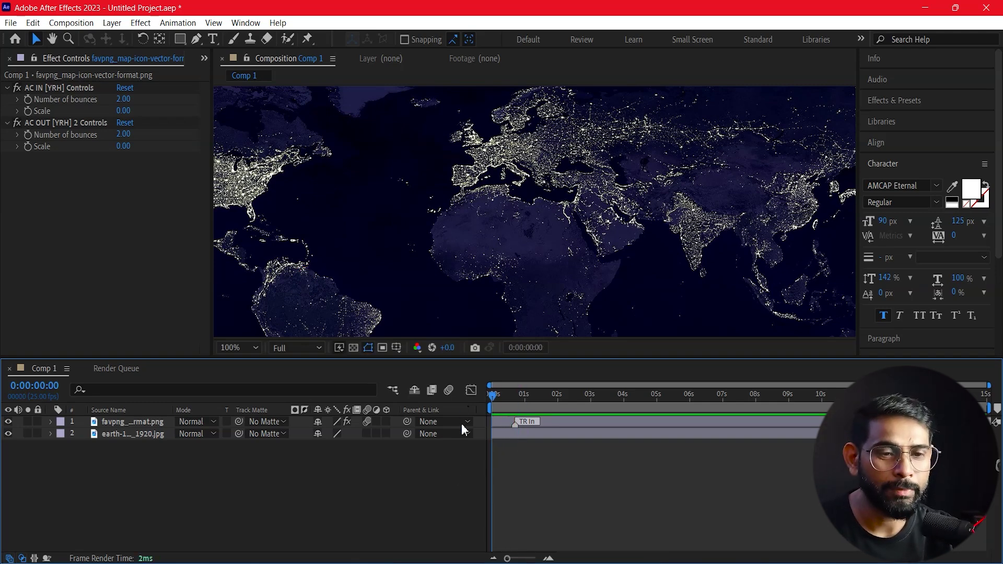
key("space")
key("space")
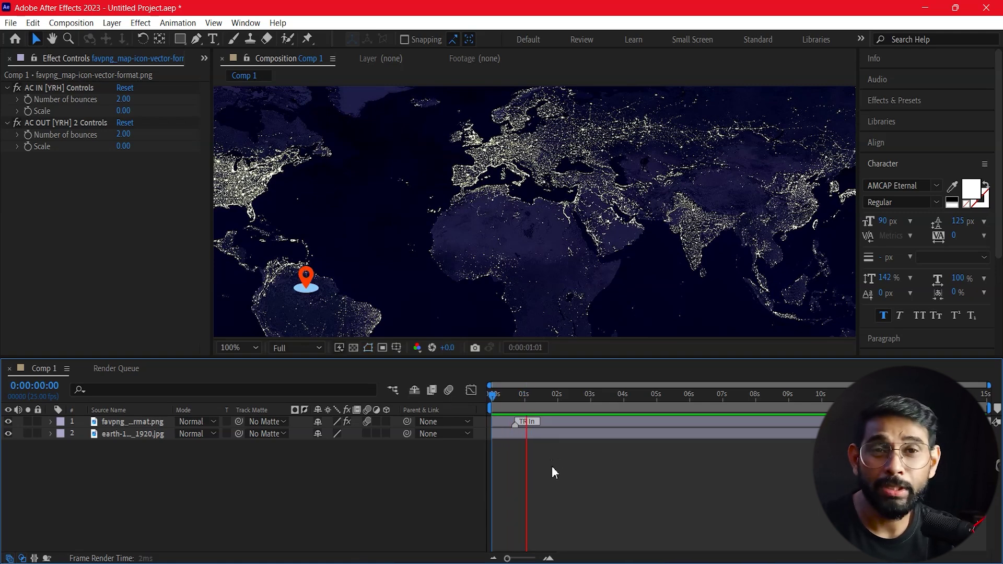
key("space")
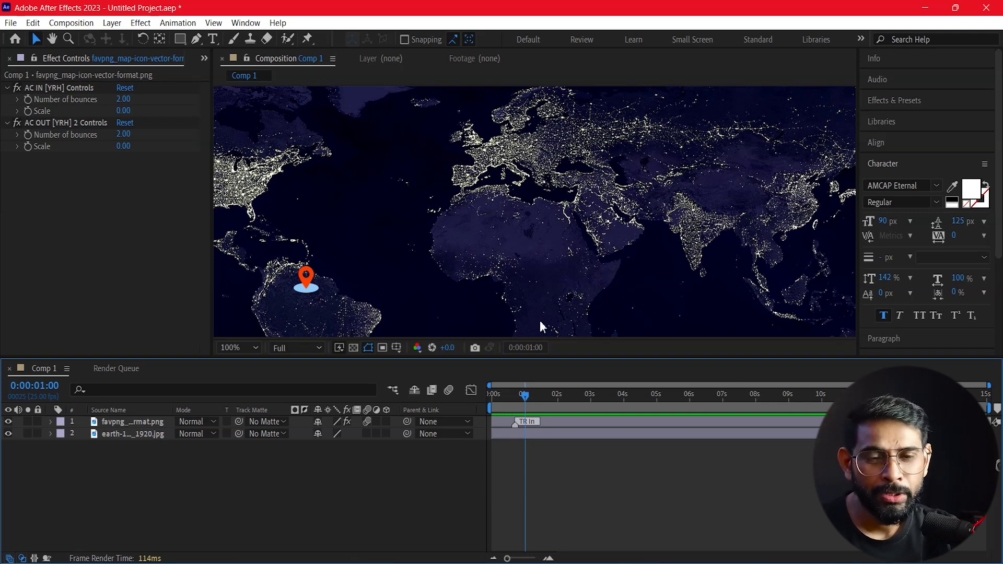
Start a Pen path at the map pin and lower the stroke width, undoing an accidental delete
left_click(197, 38)
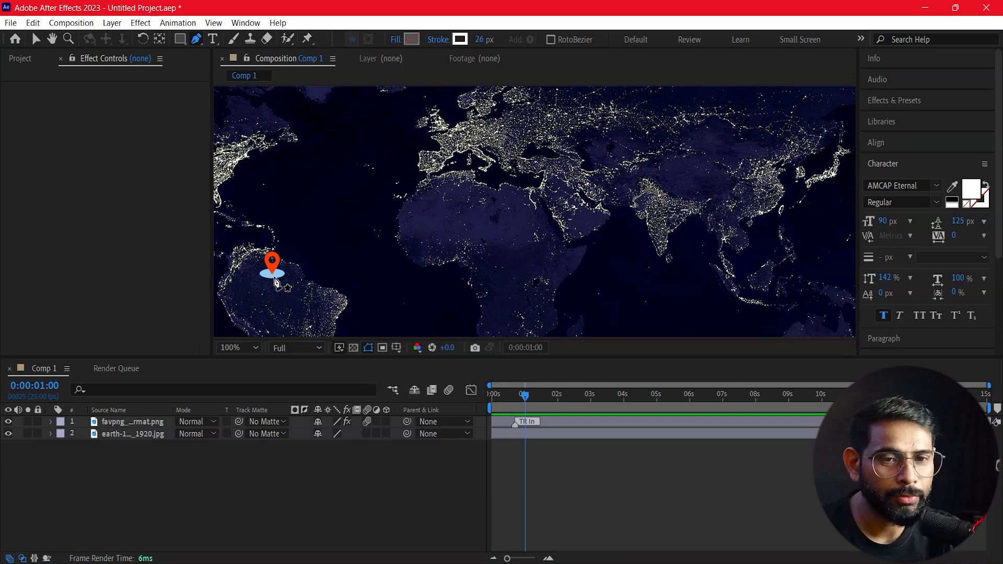
left_click(273, 277)
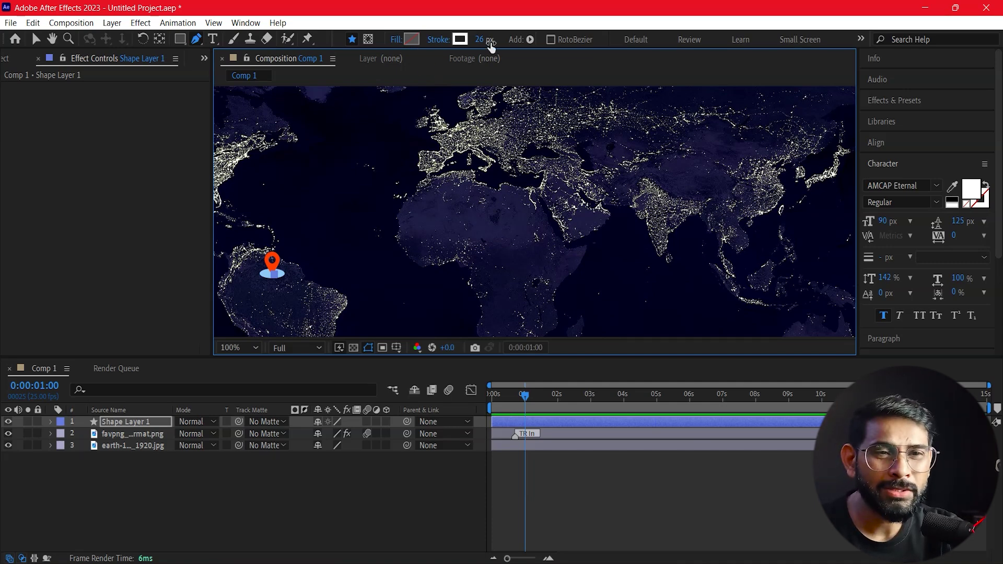
left_click_drag(491, 46, 456, 42)
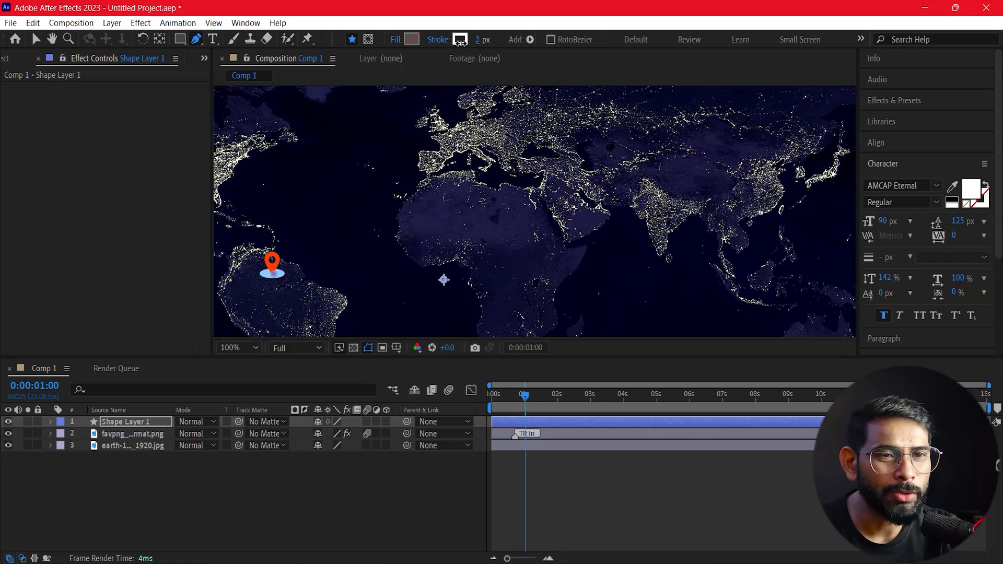
left_click(481, 40)
type("1")
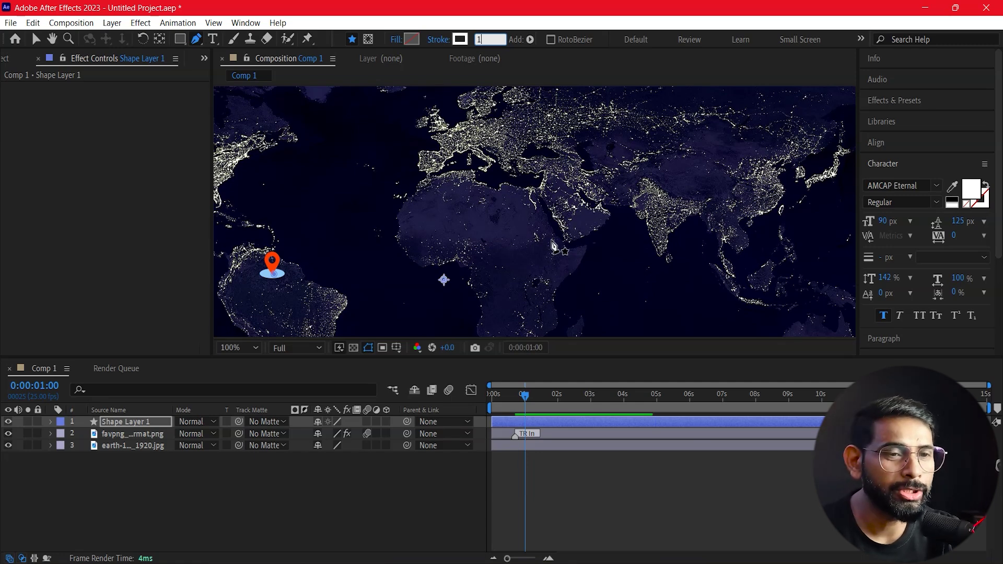
key("Delete")
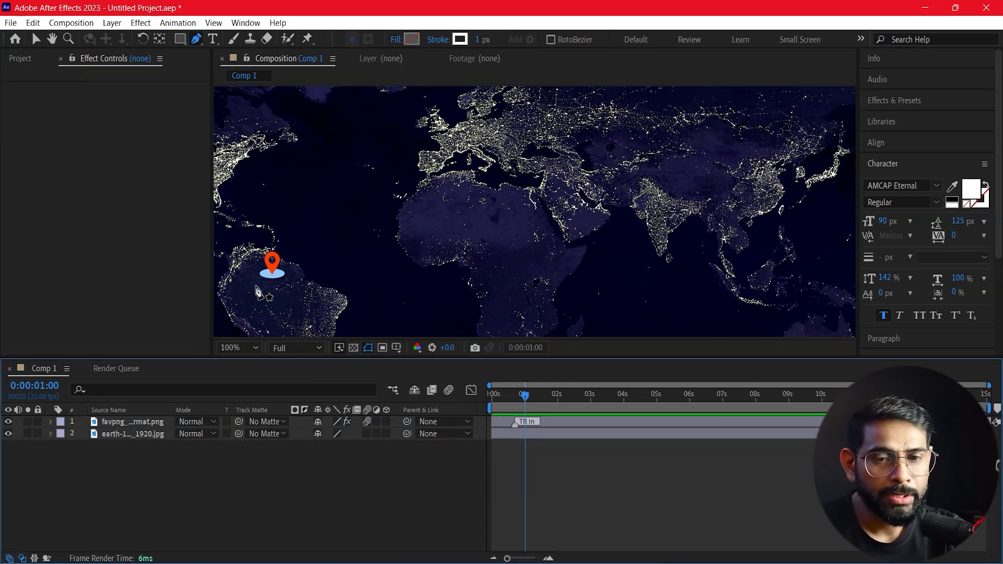
key("ctrl+z")
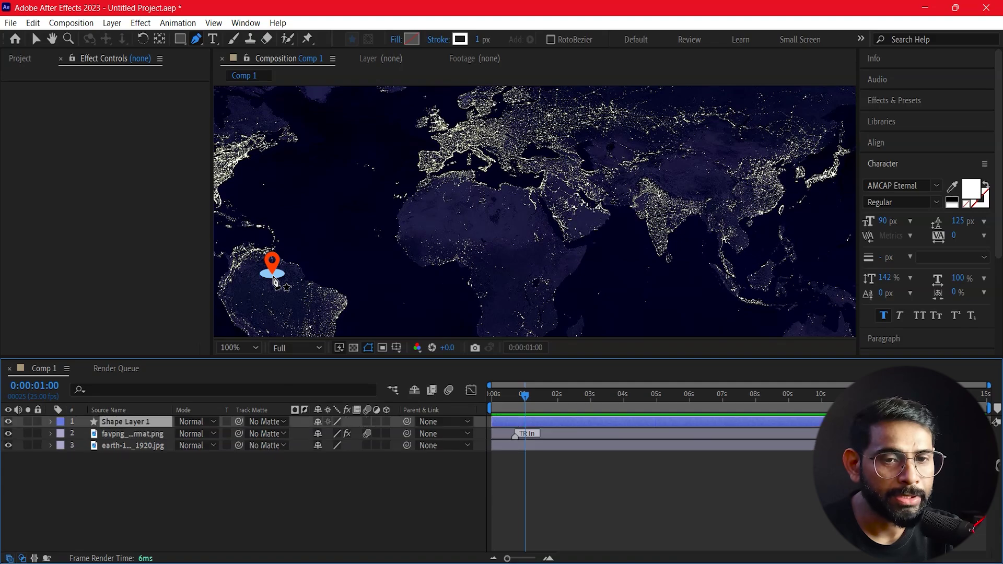
Drag the path's end point on India to curve the arc, then return to the Selection tool
mouse_move(653, 206)
left_mouse_down()
mouse_move(849, 297)
mouse_move(843, 321)
left_mouse_up()
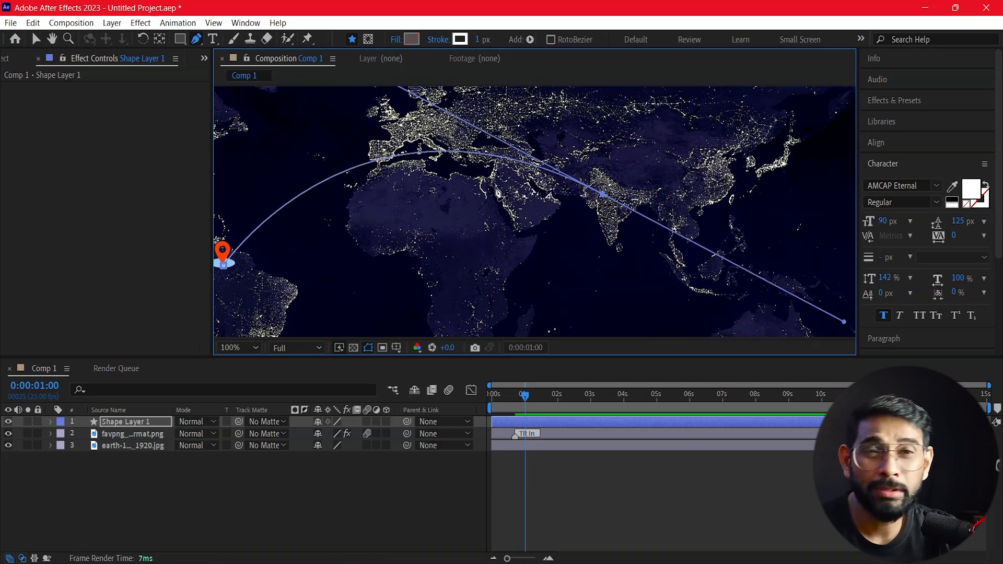
scroll(511, 211, "down", 1)
scroll(511, 242, "up", 2)
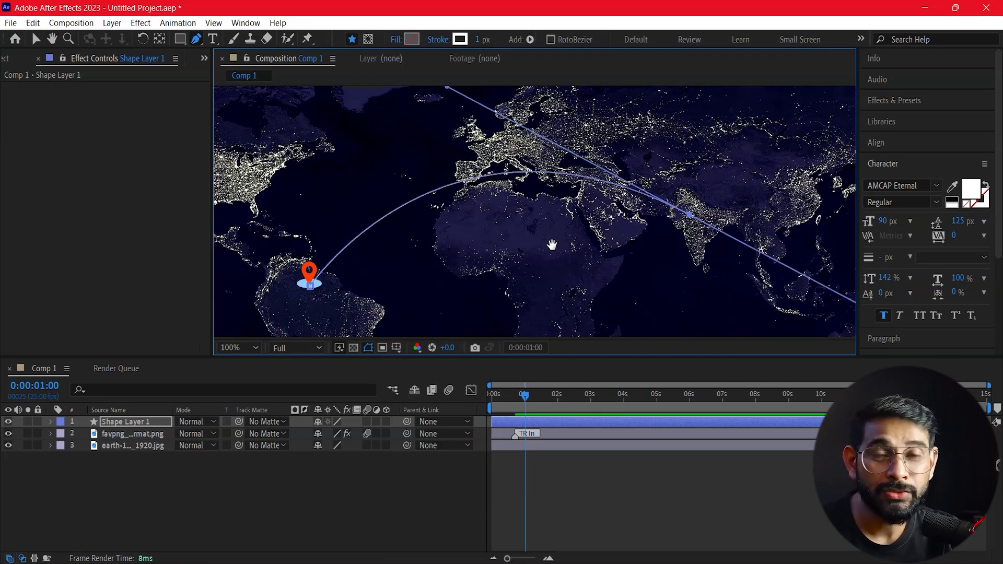
key("g")
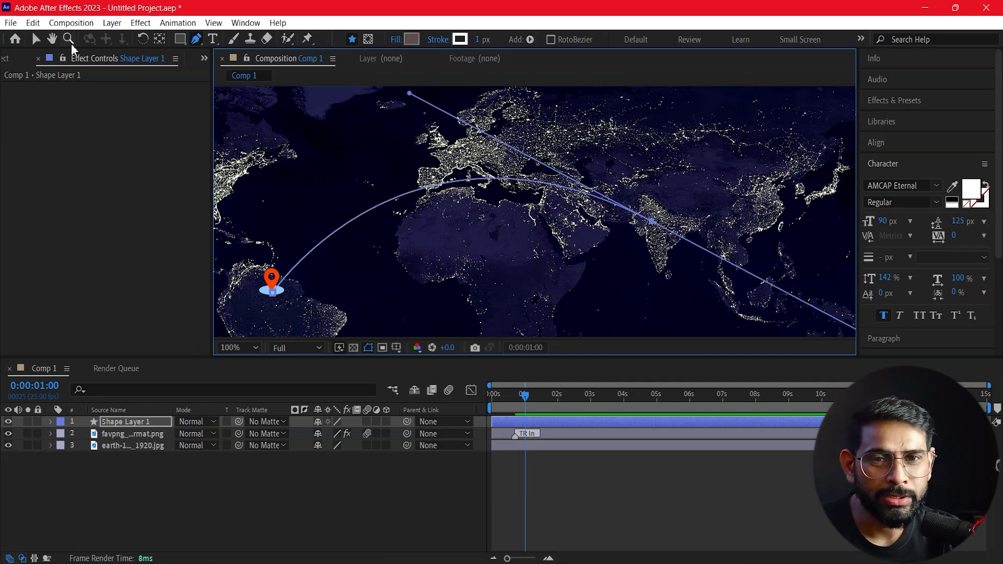
left_click(33, 37)
left_click(189, 474)
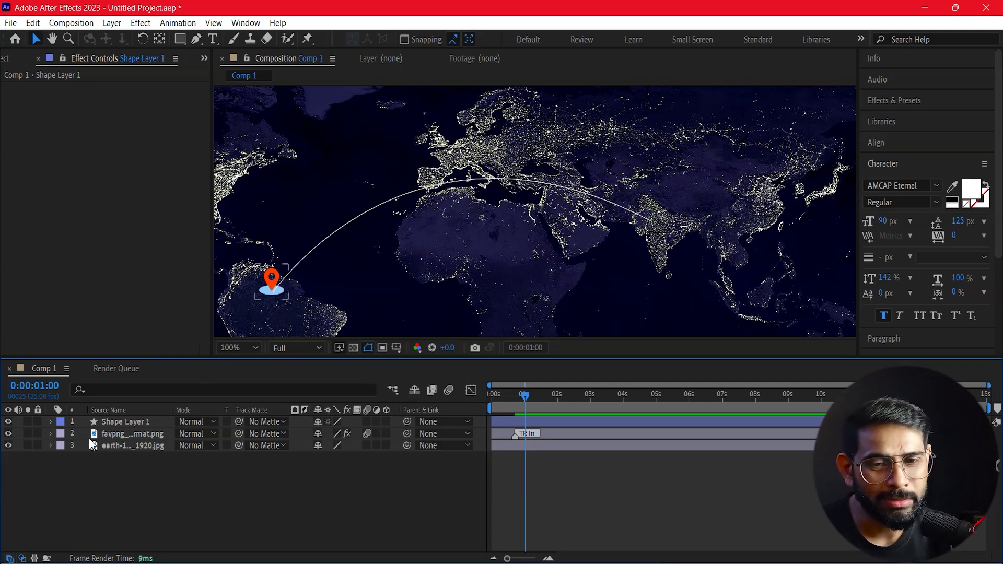
Set the arc's stroke width to 4 px and deselect to check it
left_click(399, 207)
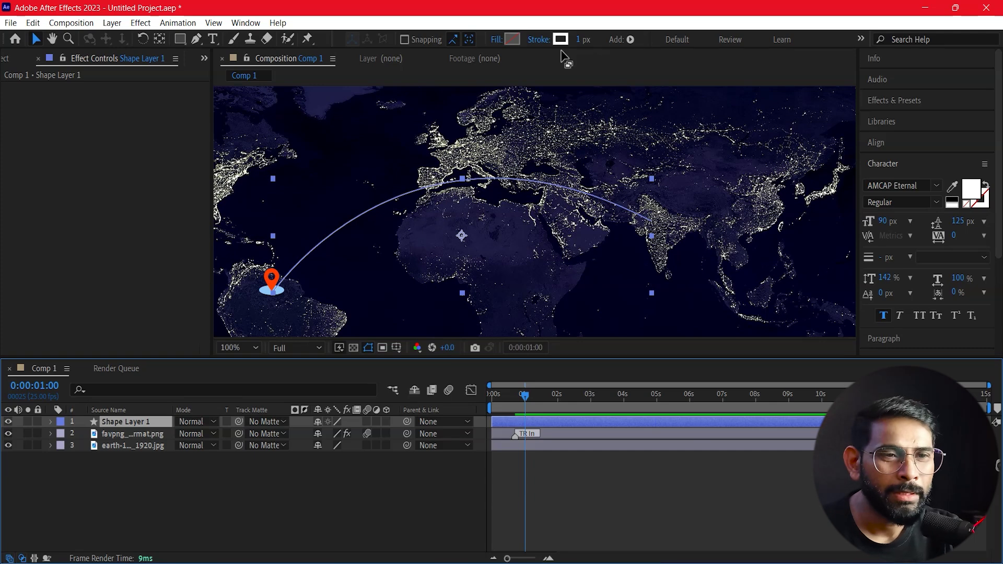
left_click_drag(578, 39, 582, 40)
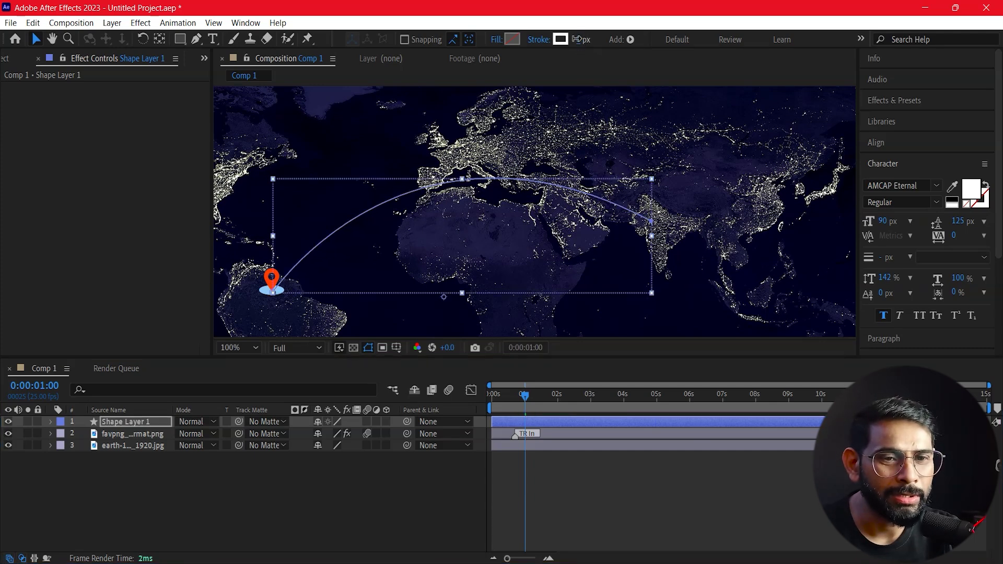
left_click(581, 41)
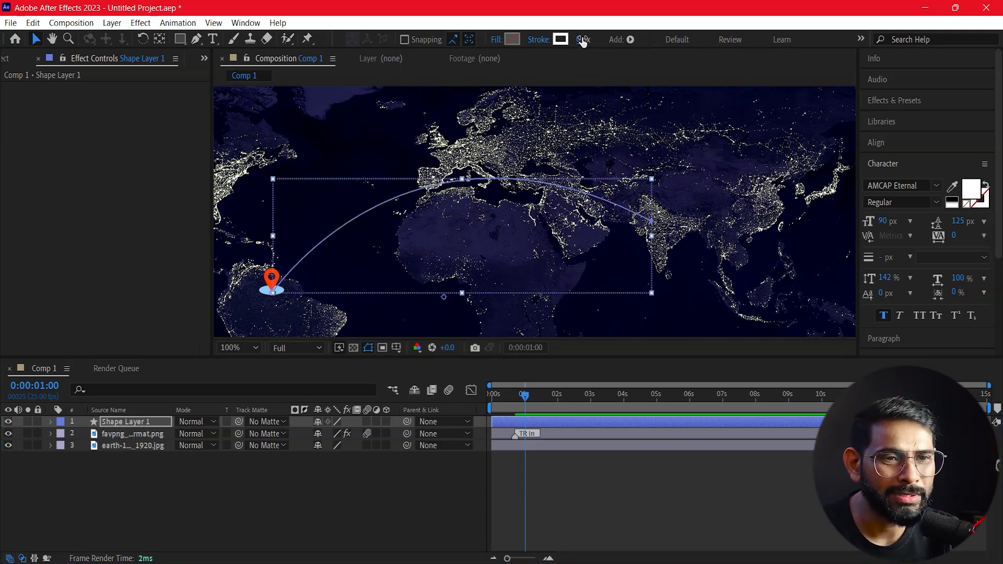
type("4")
key("Return")
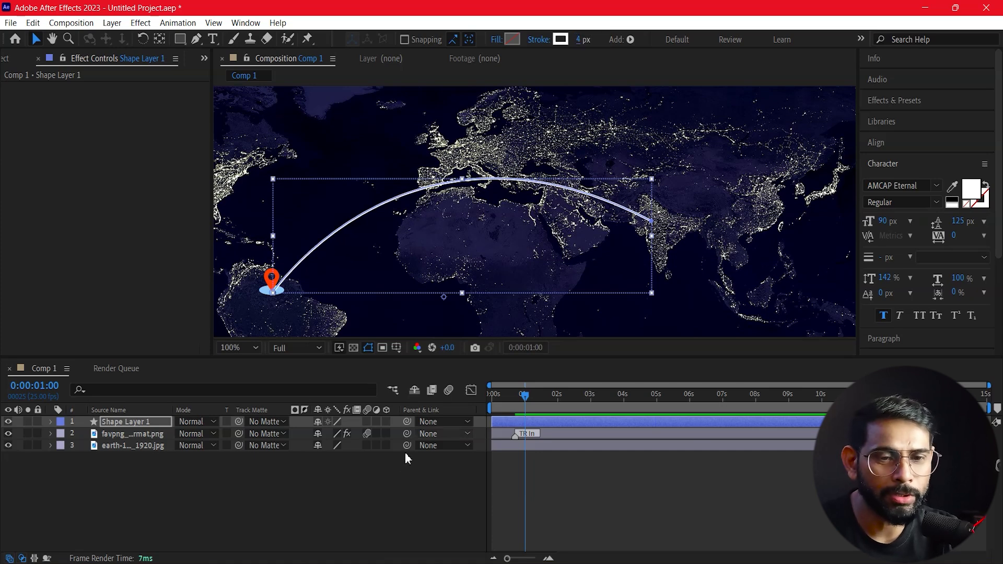
left_click(378, 494)
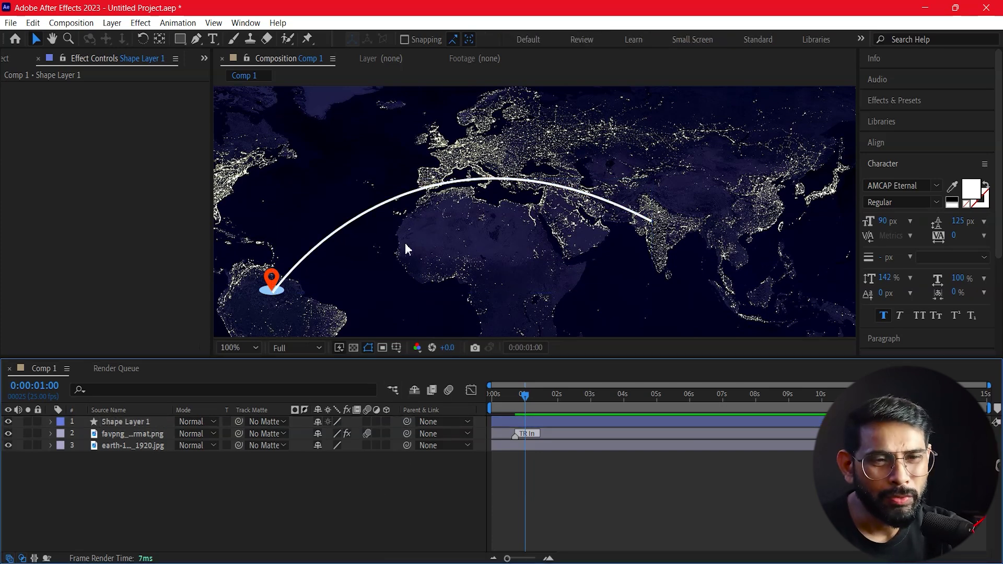
Reduce the arc's stroke width to 3 px
left_click(415, 196)
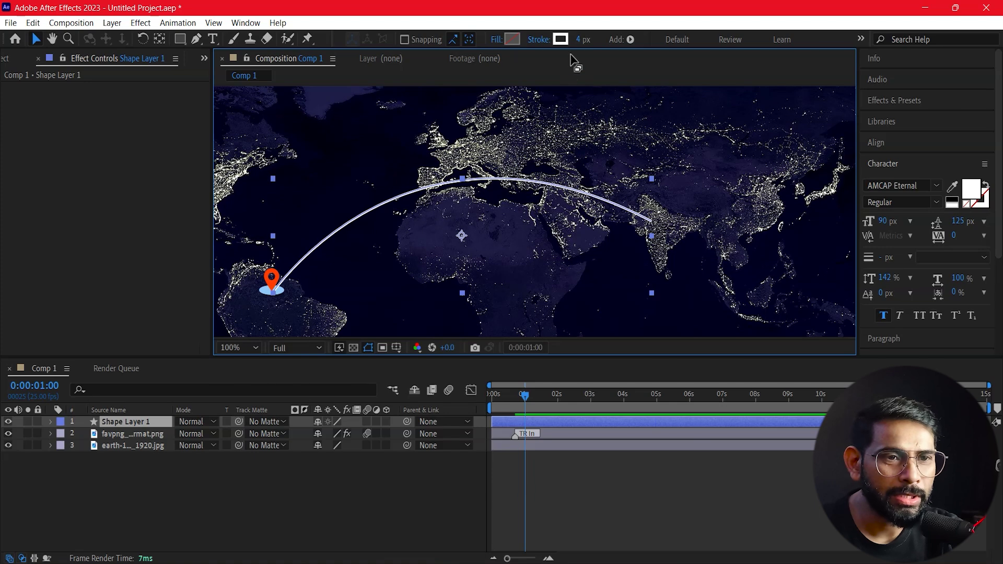
left_click(578, 40)
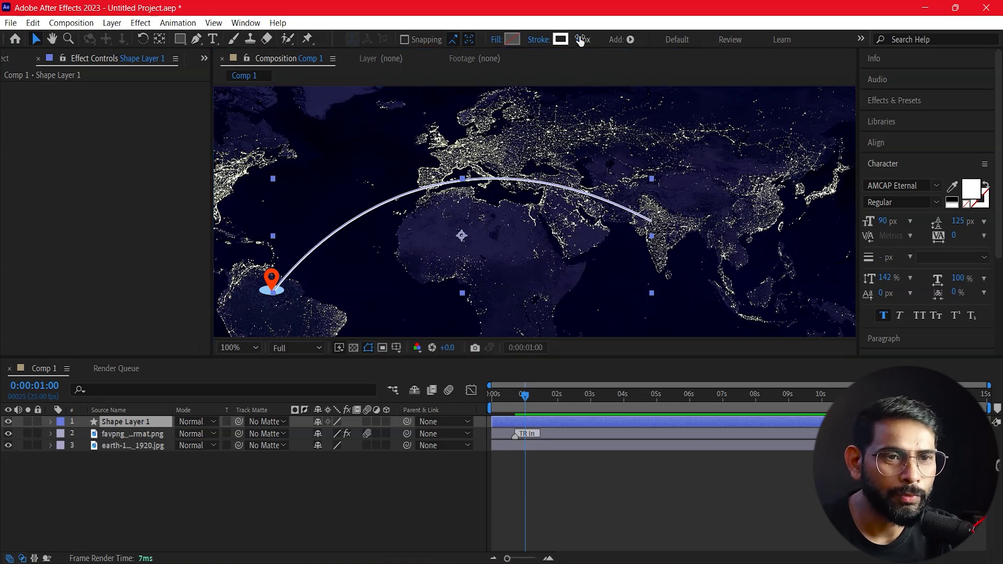
type("3")
key("Return")
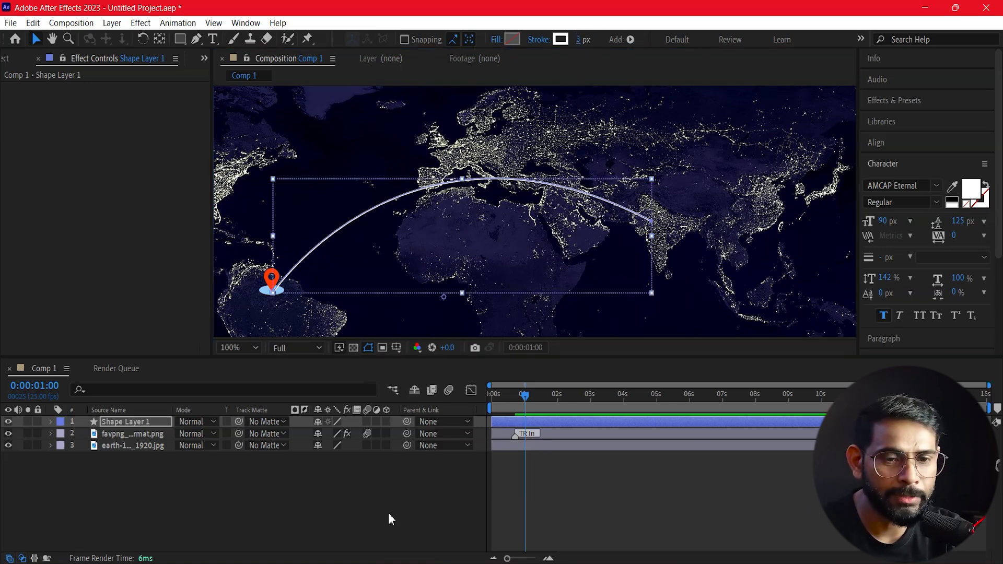
left_click(323, 507)
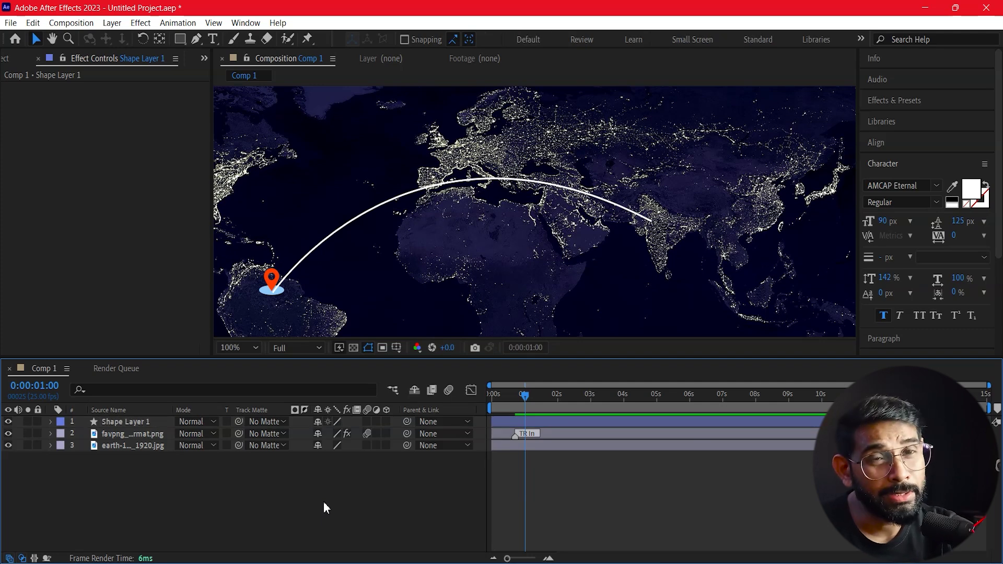
left_click(409, 196)
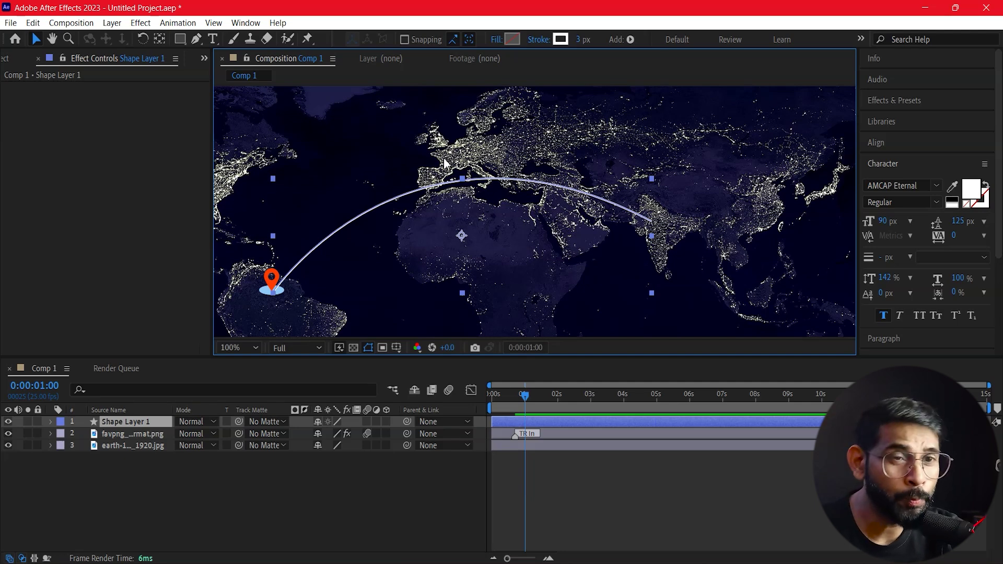
left_click(563, 41)
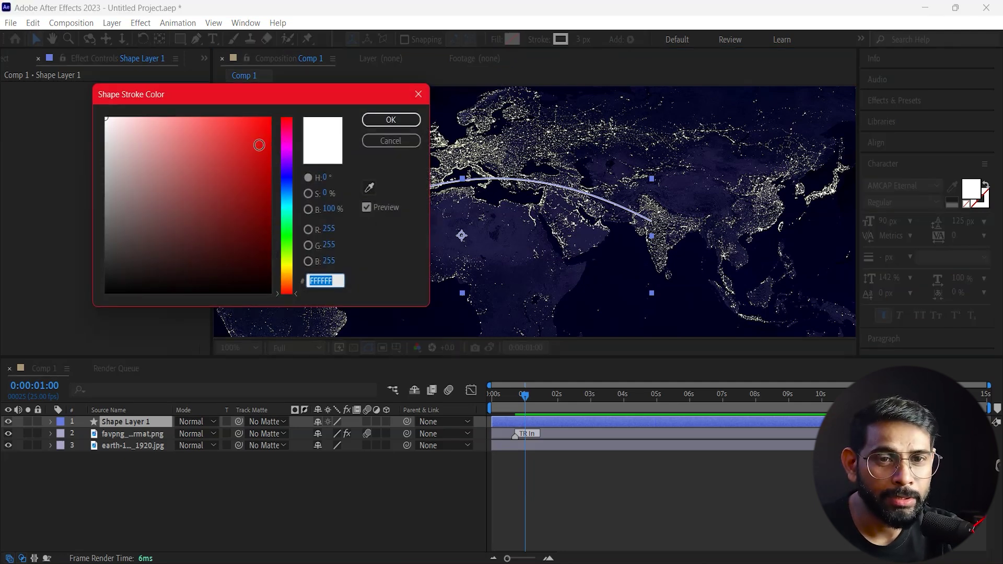
Set the arc's stroke colour to pure red FF0000
left_click_drag(258, 143, 335, 111)
left_click(391, 119)
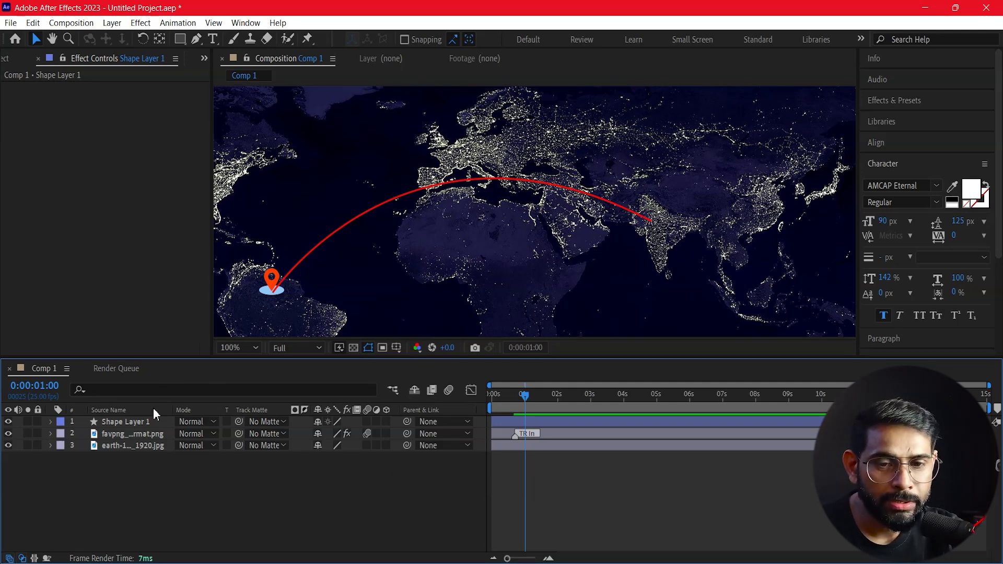
left_click(50, 422)
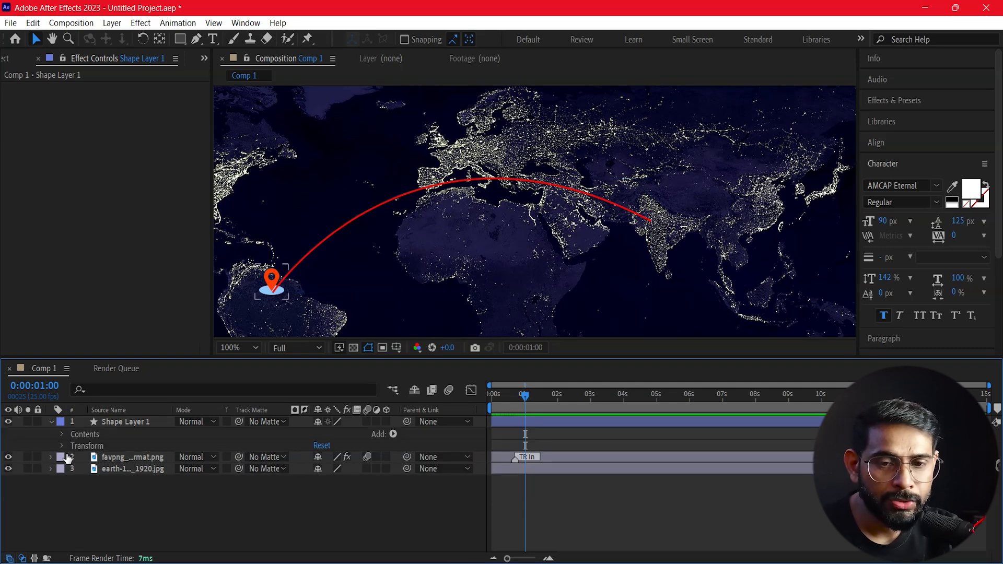
Add a dash under Shape 1 > Stroke 1 > Dashes, giving Dash 10.0 and Offset 0.0
left_click(61, 447)
left_click(62, 435)
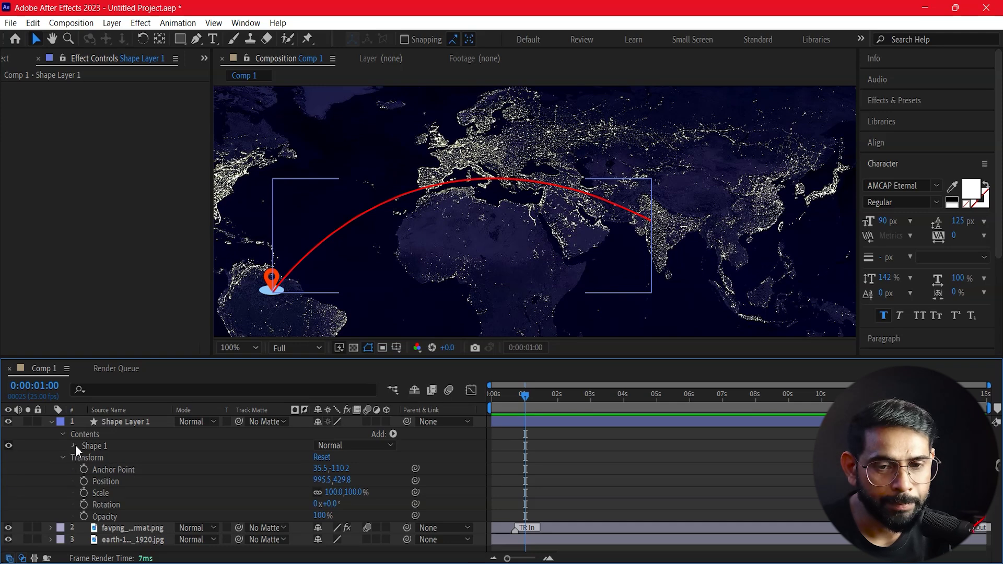
left_click(73, 445)
scroll(136, 470, "down", 3)
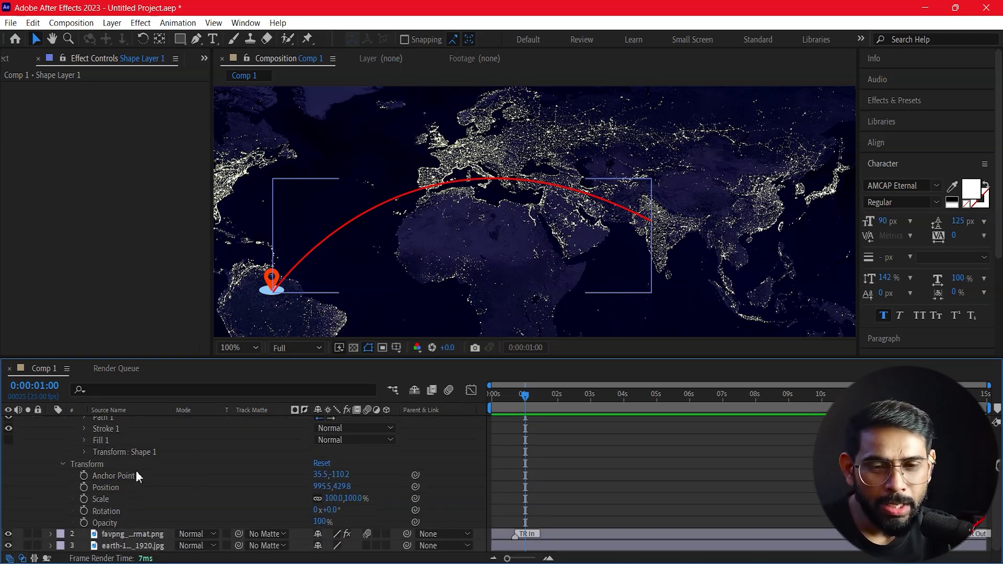
scroll(136, 470, "up", 2)
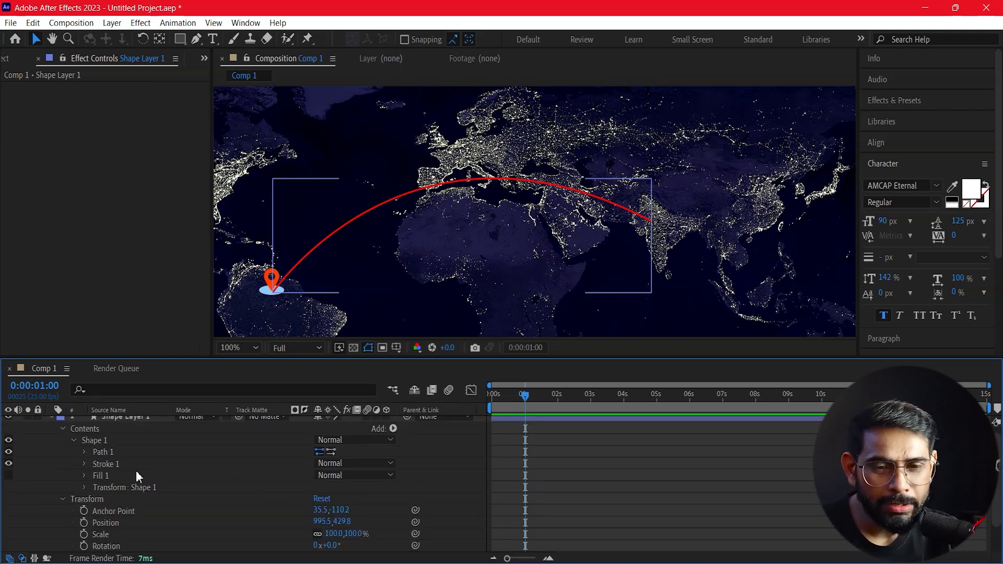
left_click(84, 464)
scroll(159, 478, "down", 2)
scroll(190, 488, "down", 2)
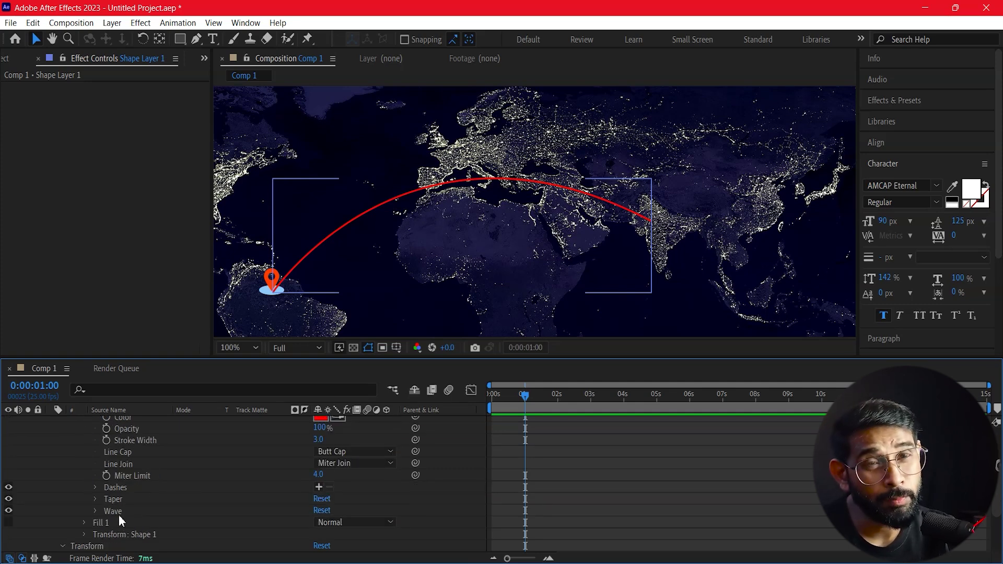
left_click(96, 487)
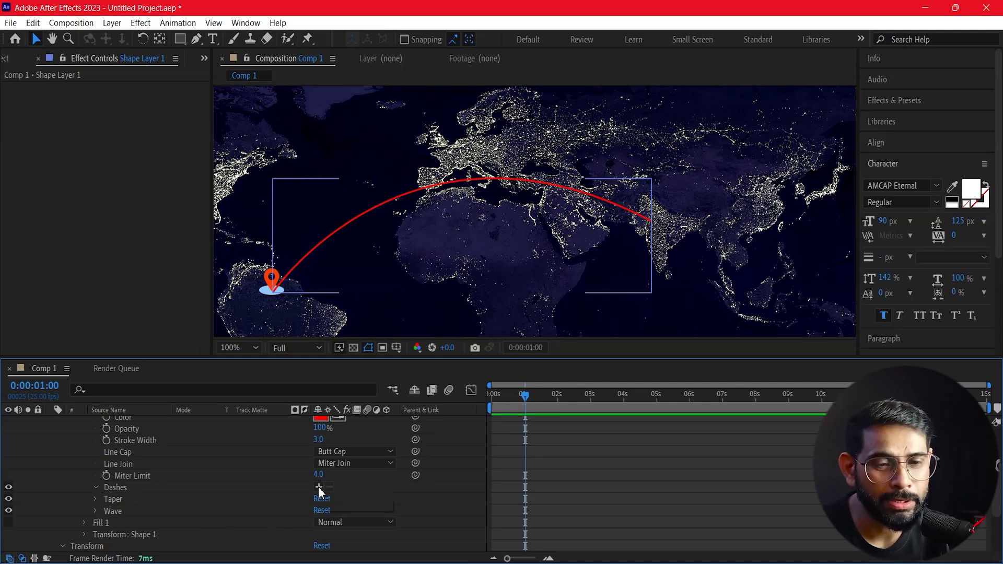
left_click(318, 486)
left_click(764, 321)
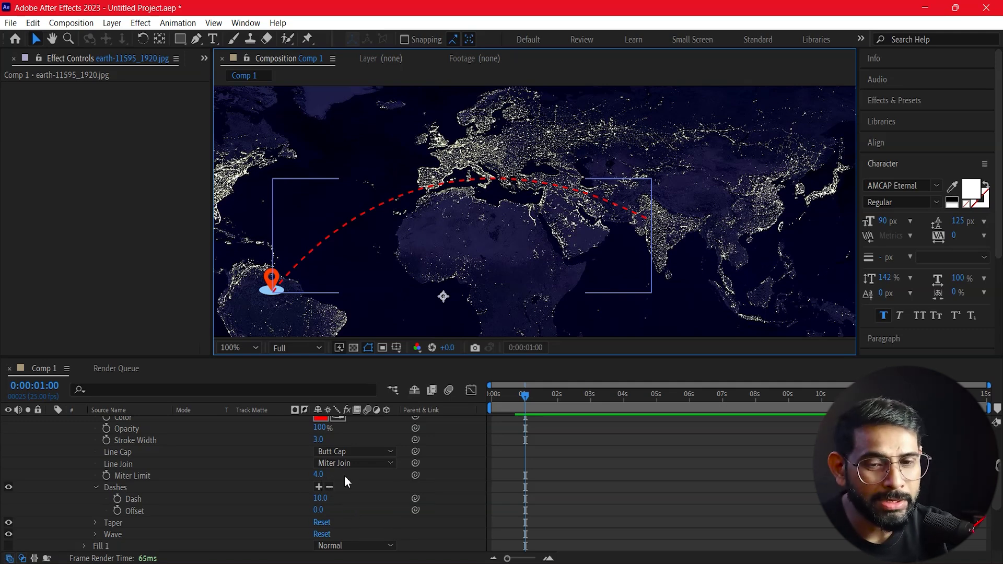
Scrub the arc's Dash value to 11.0 and deselect to preview the dashed line
left_click_drag(320, 499, 313, 500)
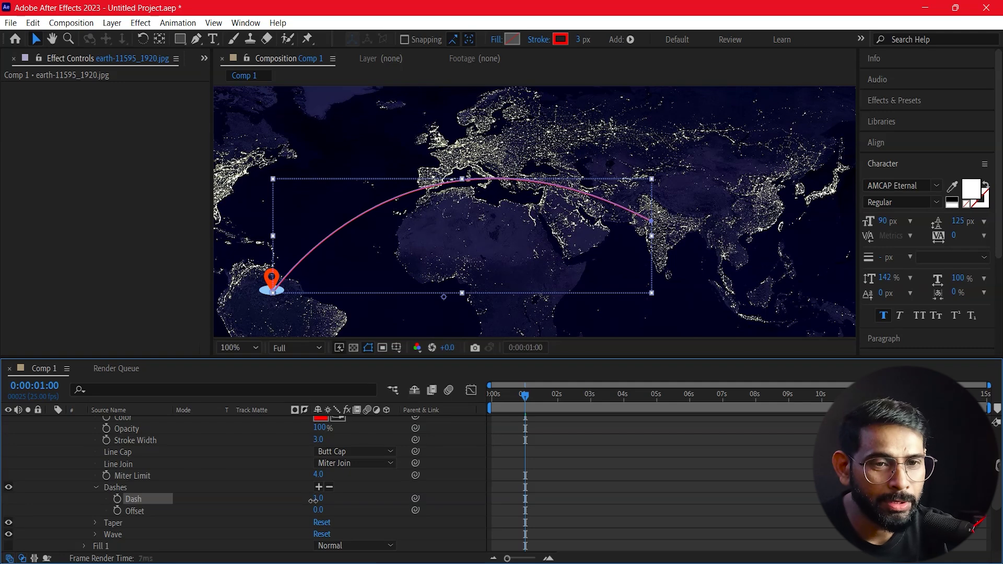
left_click(709, 481)
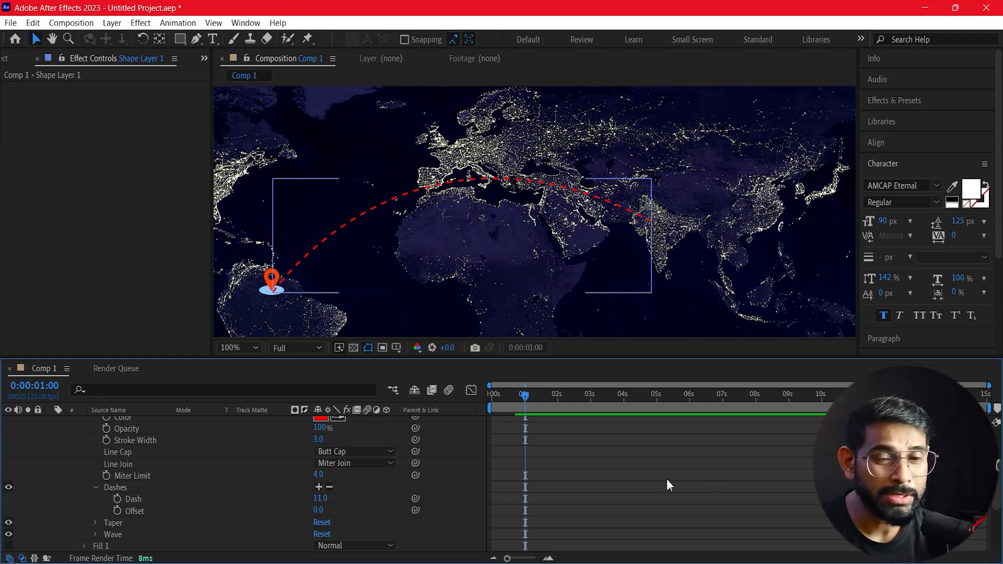
left_click(397, 237)
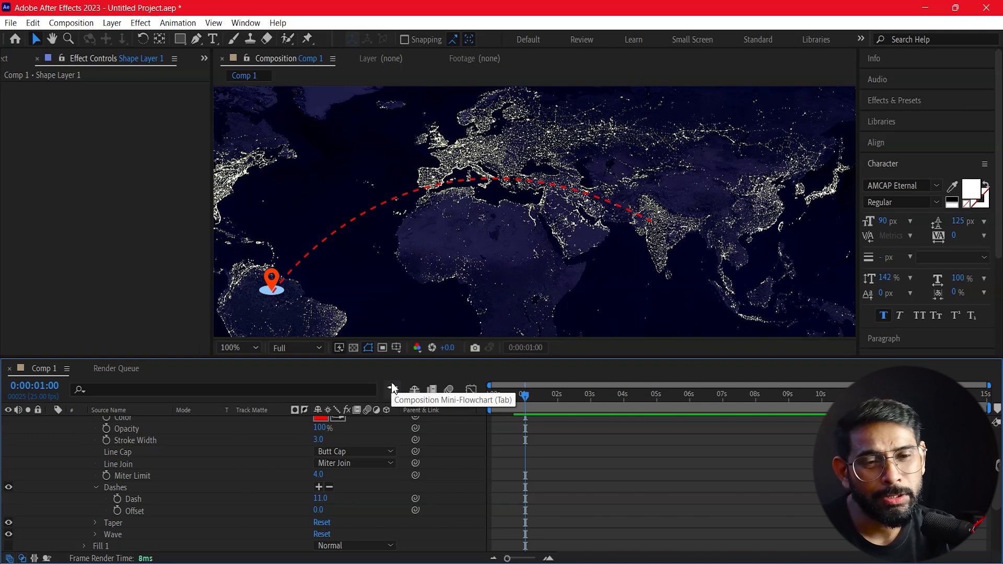
left_click(175, 471)
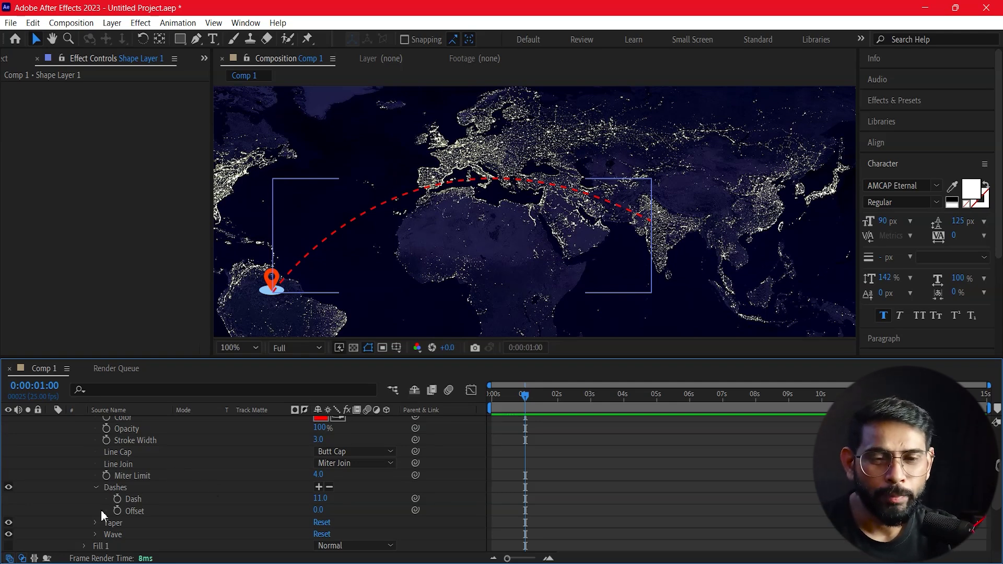
scroll(212, 501, "up", 3)
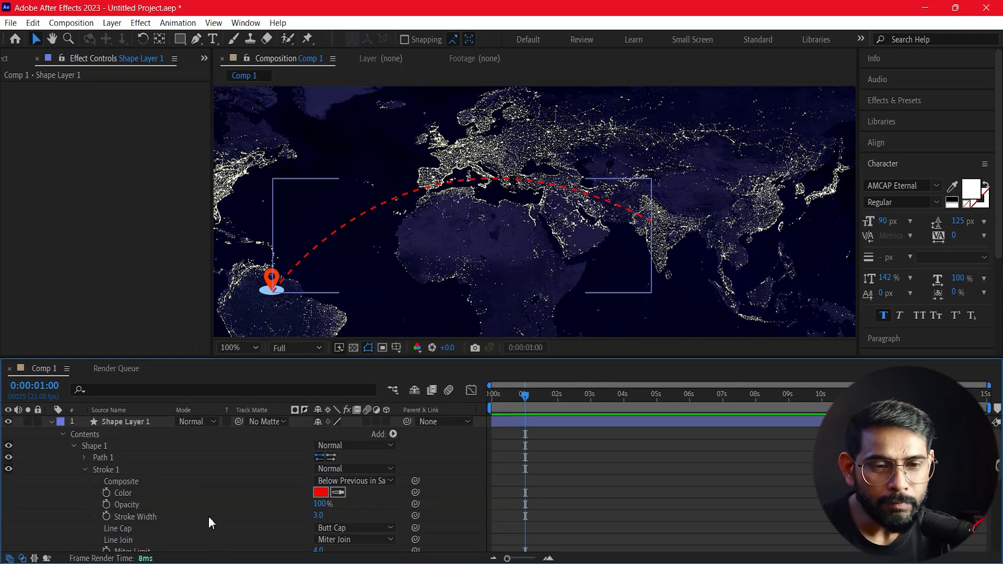
Add Trim Paths to Shape Layer 1 and set its End to 0%
left_click(393, 434)
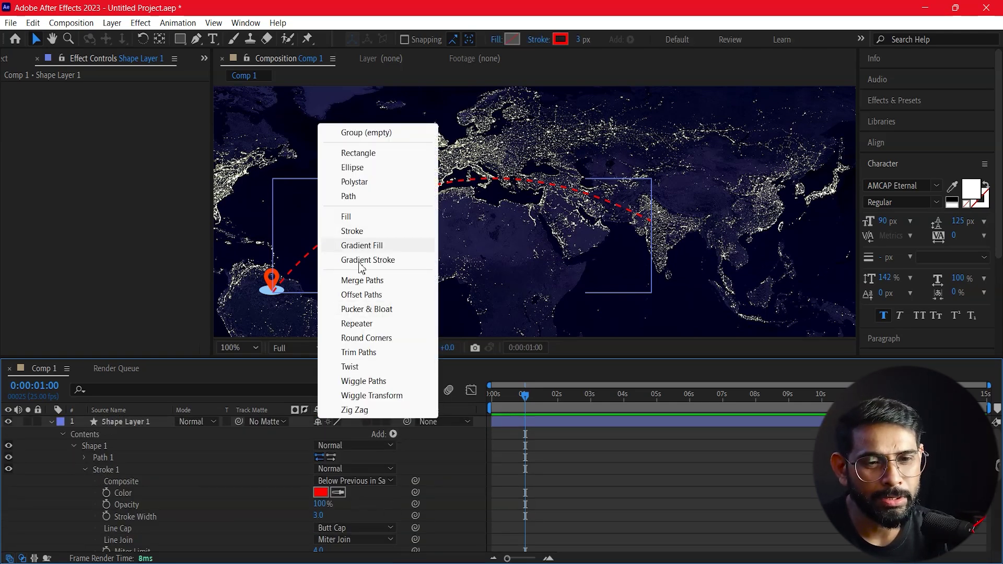
left_click(365, 353)
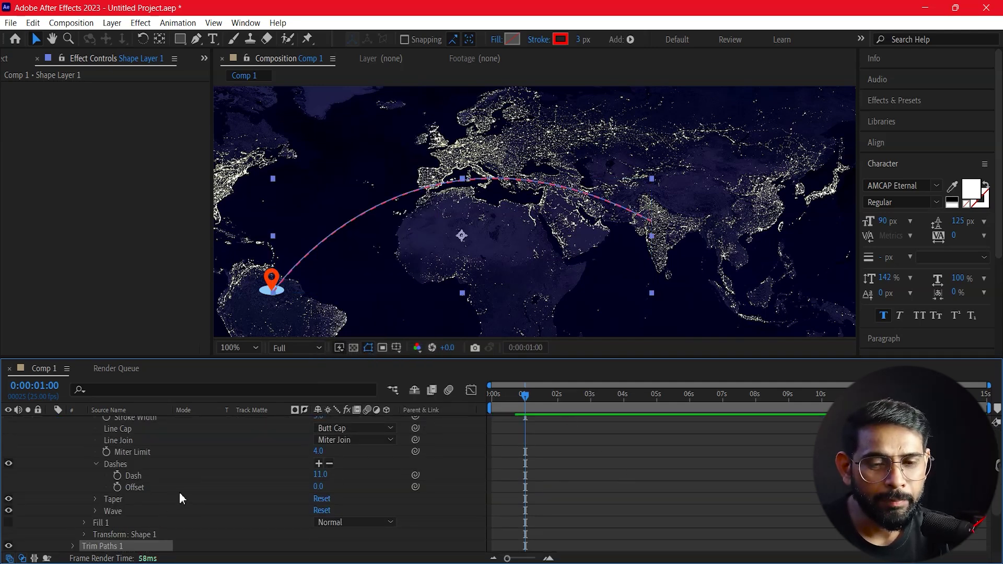
scroll(180, 499, "down", 3)
left_click(73, 476)
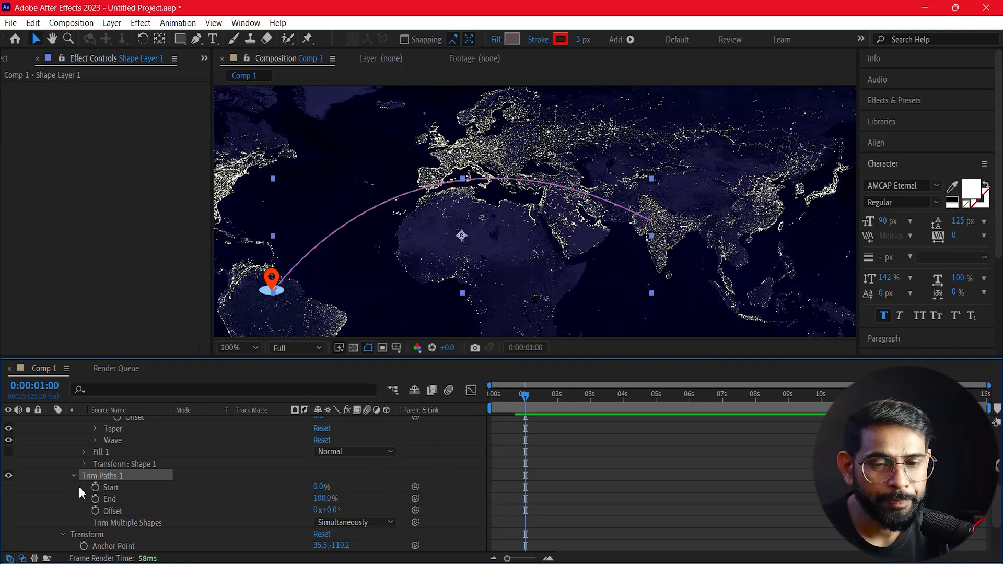
left_click_drag(325, 499, 298, 501)
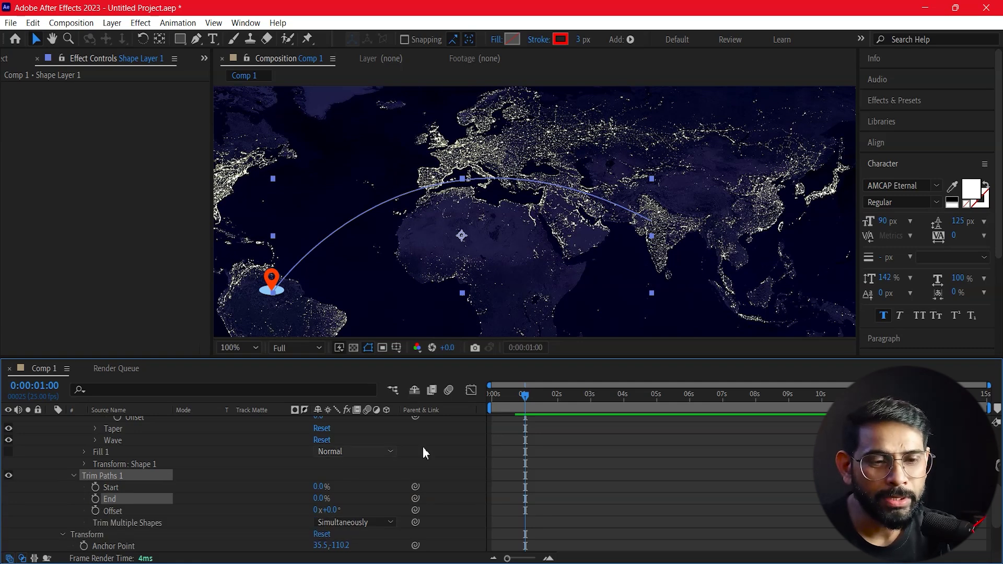
left_click_drag(522, 397, 503, 402)
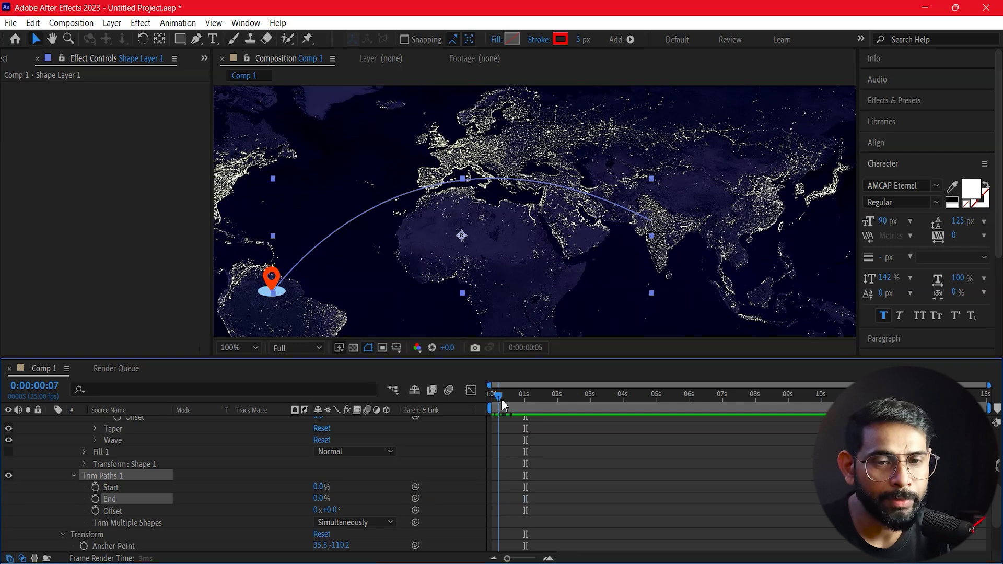
Keyframe the arc's Trim Paths End from 0% at 0:00:00:08 to 100% at 0:00:02:23
left_click(95, 499)
left_click_drag(511, 400, 589, 413)
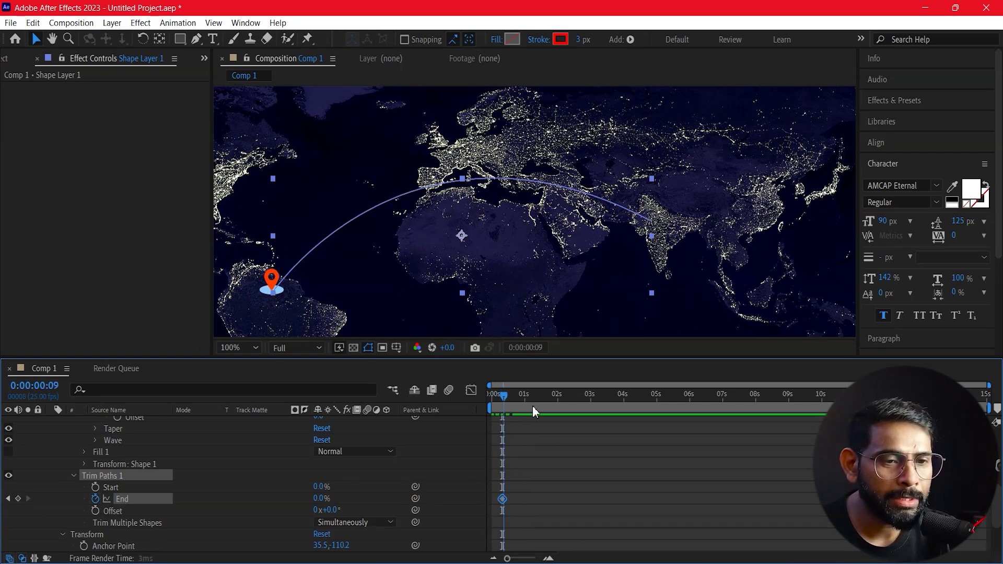
left_click(318, 499)
type("1")
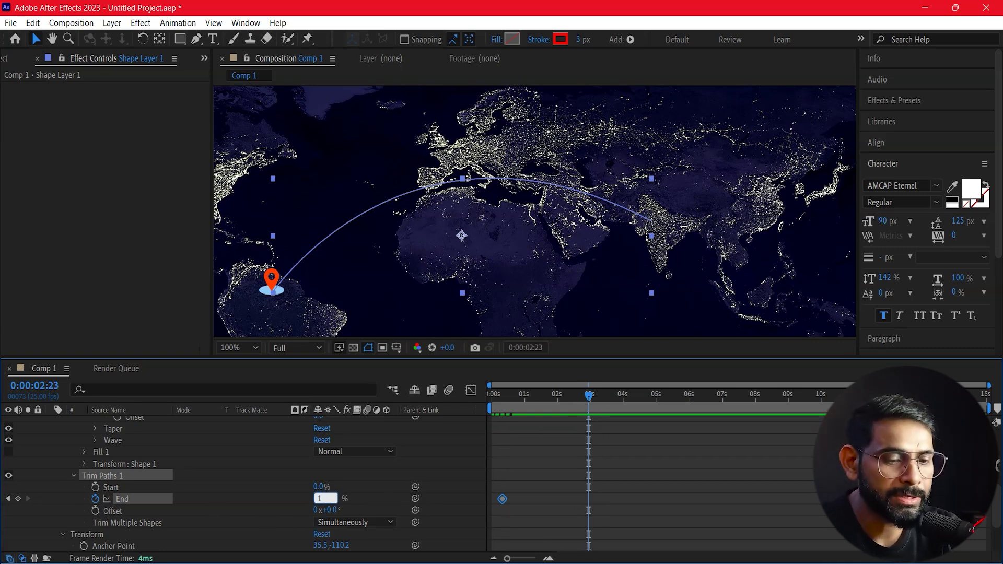
key("Return")
Preview the dashed arc drawing itself out from the start of the timeline
left_click(656, 448)
left_click_drag(596, 396, 322, 415)
key("space")
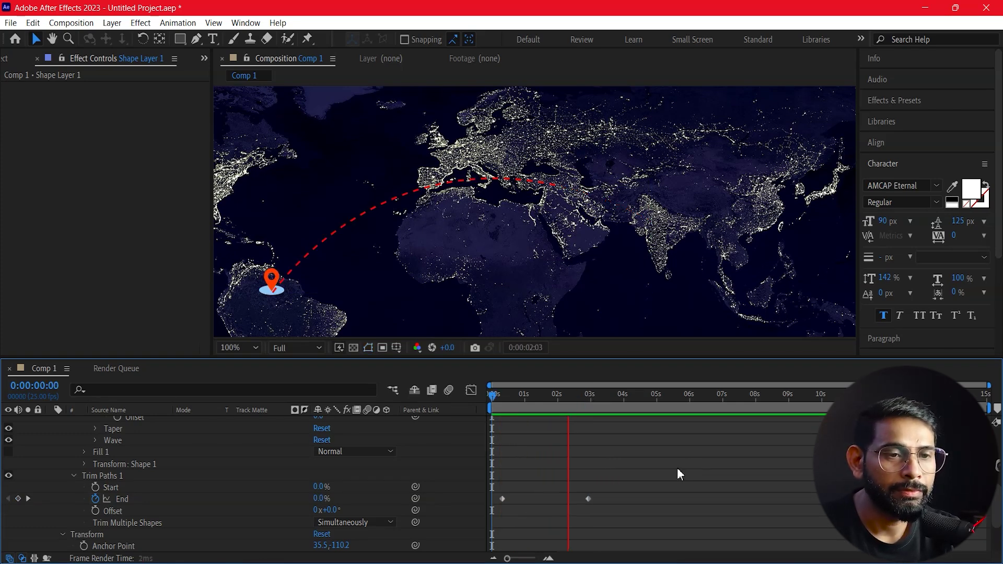
key("space")
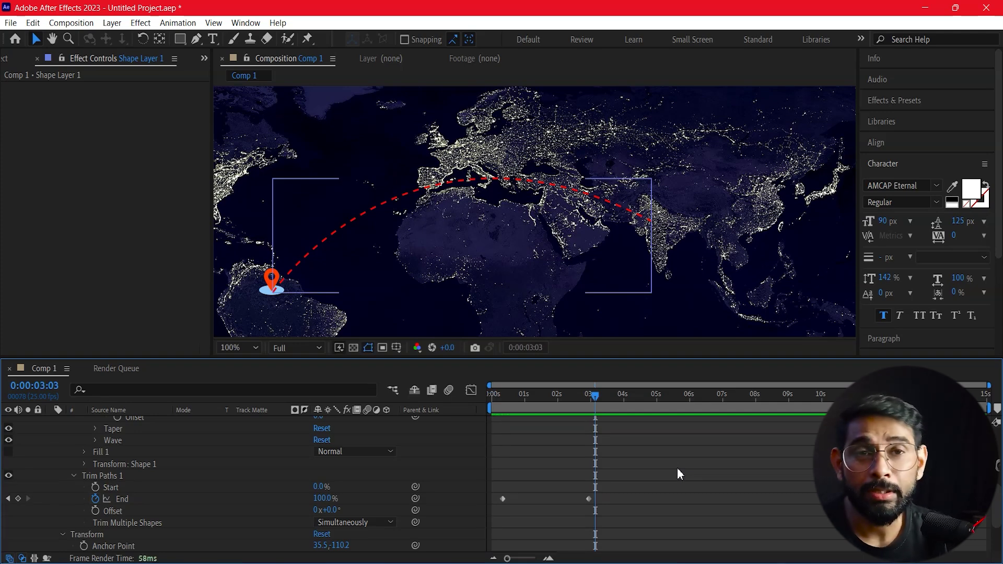
key("Page_Up")
key("space")
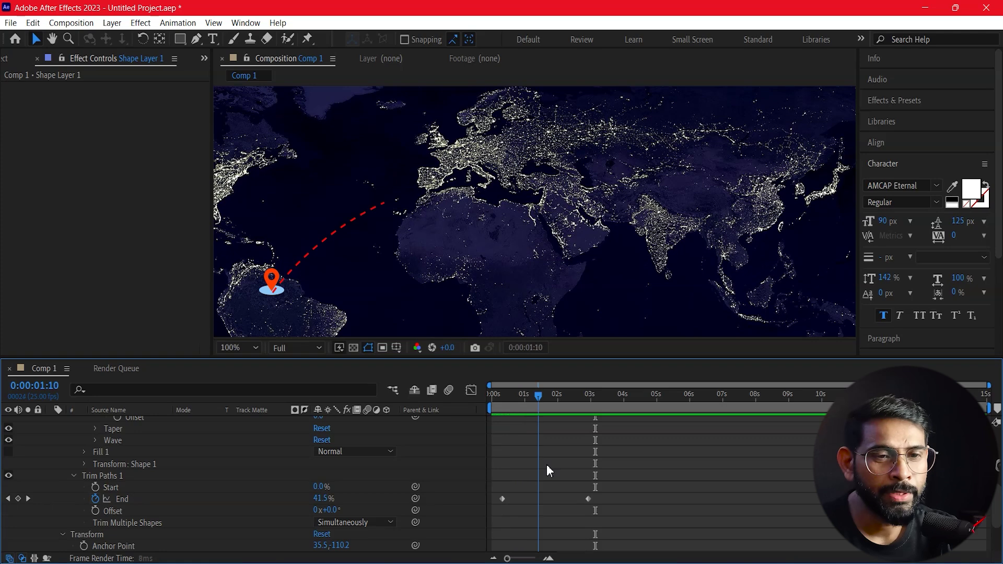
mouse_move(595, 472)
left_mouse_down()
mouse_move(513, 481)
mouse_move(585, 503)
left_mouse_up()
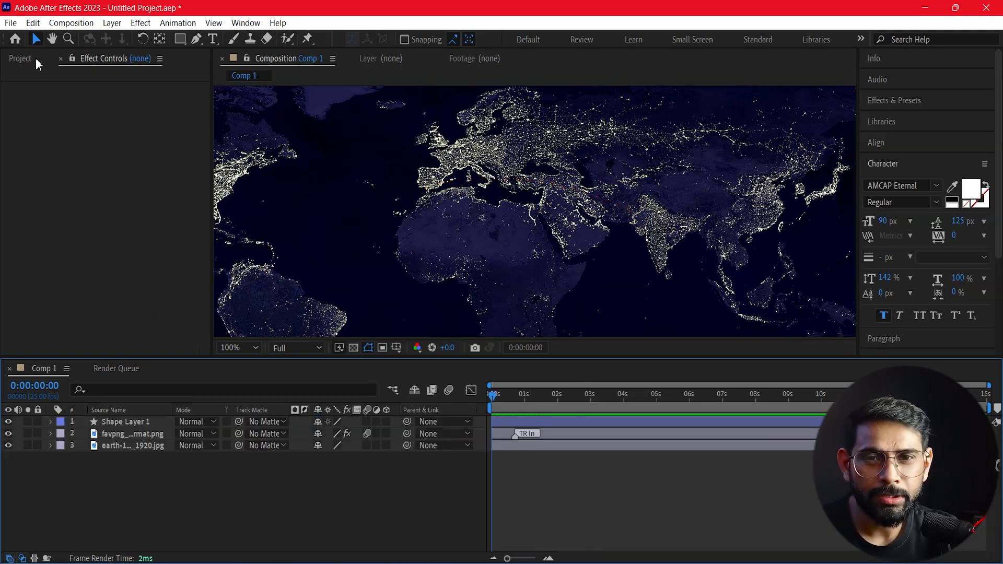
Add the pin image from the project as a new top layer and shrink its scale
left_click(34, 59)
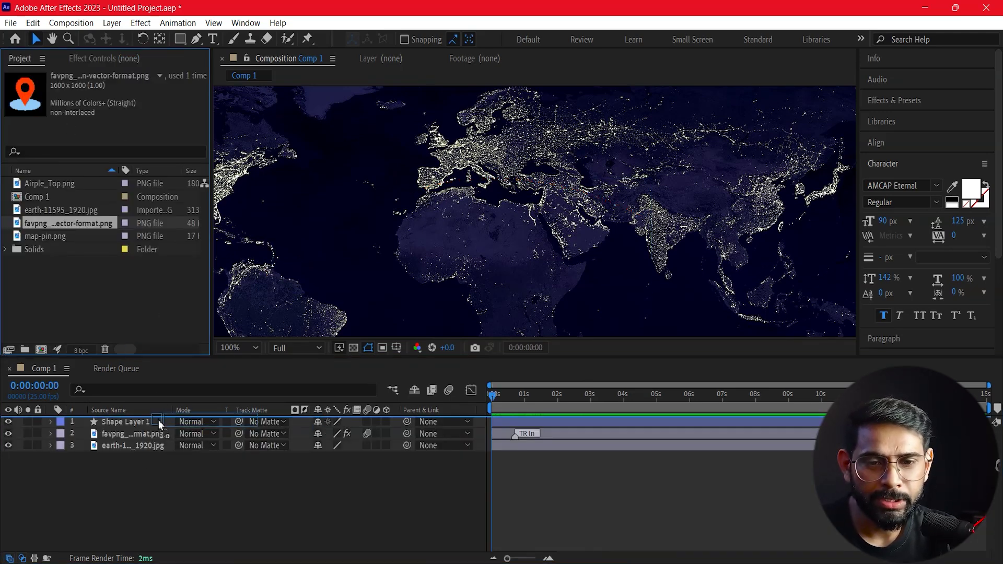
left_click_drag(20, 230, 157, 418)
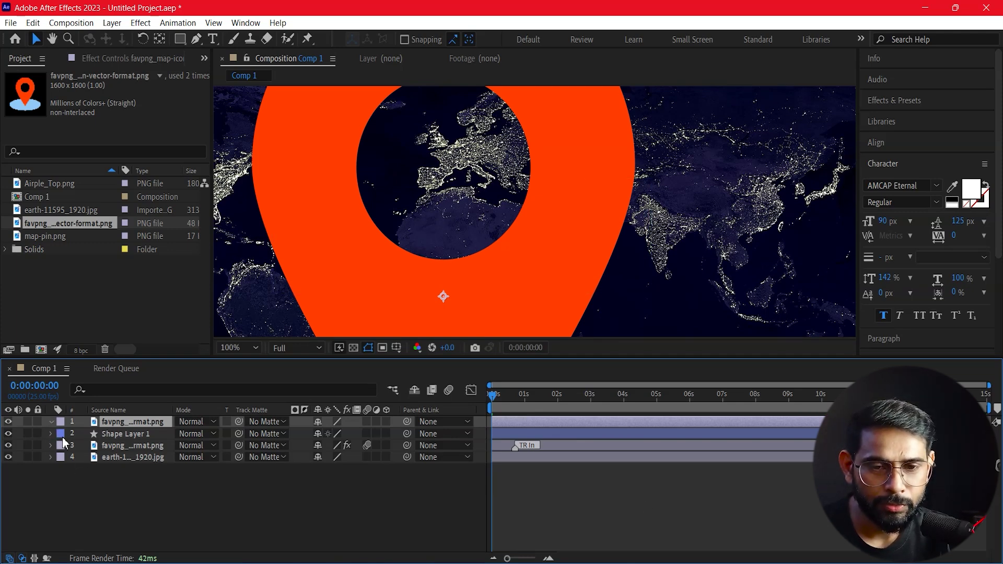
left_click(50, 421)
key("s")
left_click_drag(333, 433, 293, 447)
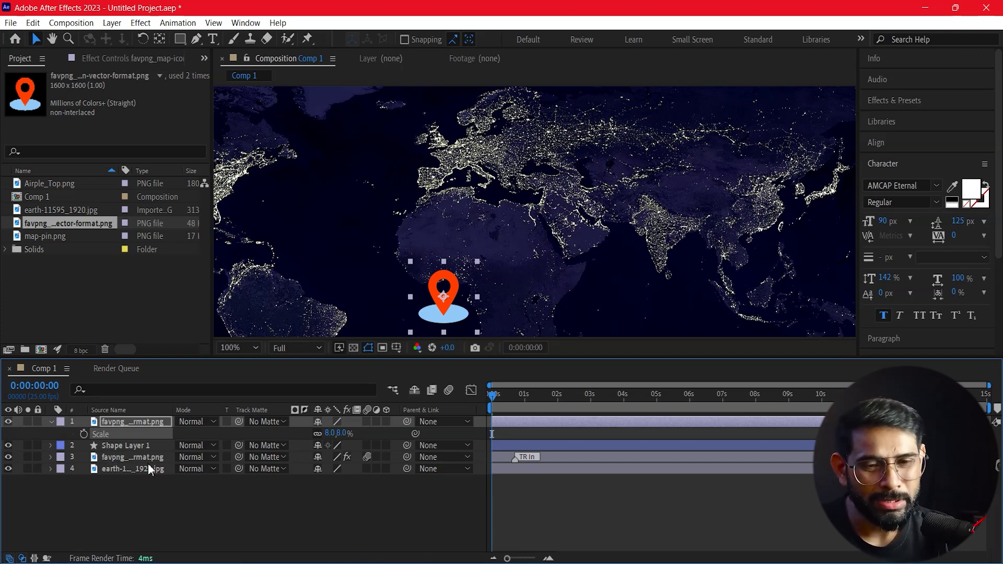
Move the second pin from Africa over India and set its scale to 4%
left_click(46, 460)
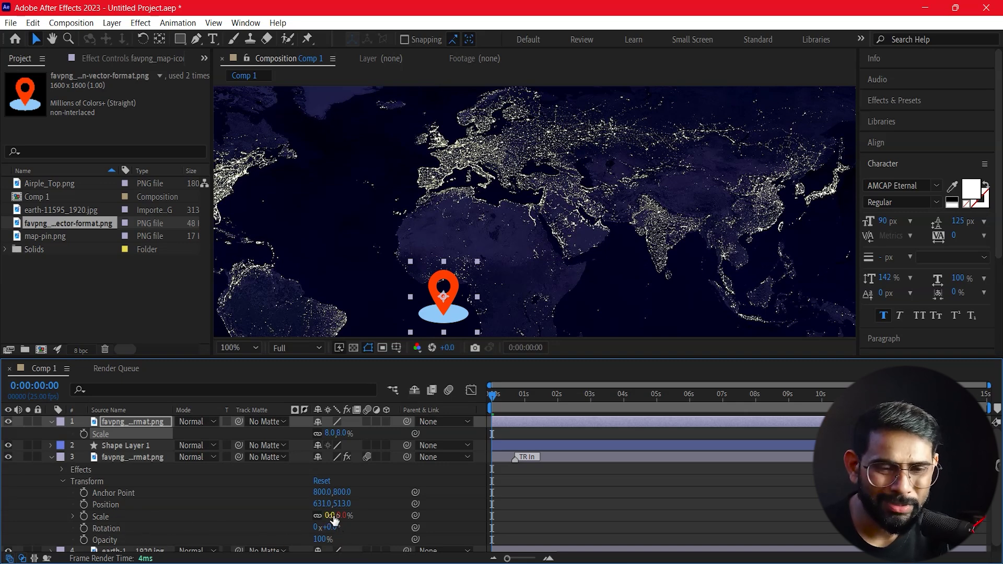
left_click_drag(516, 397, 521, 403)
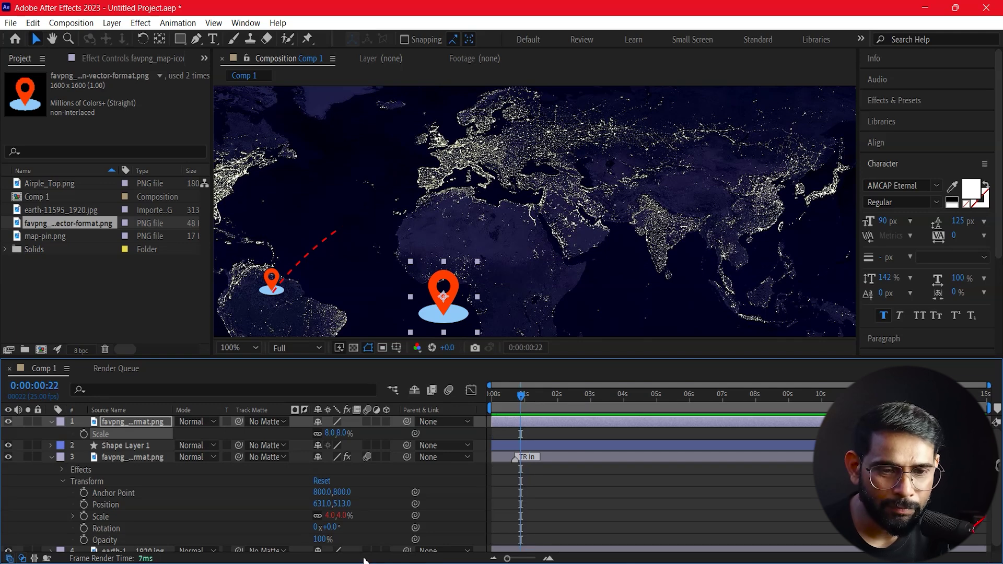
left_click_drag(467, 314, 672, 228)
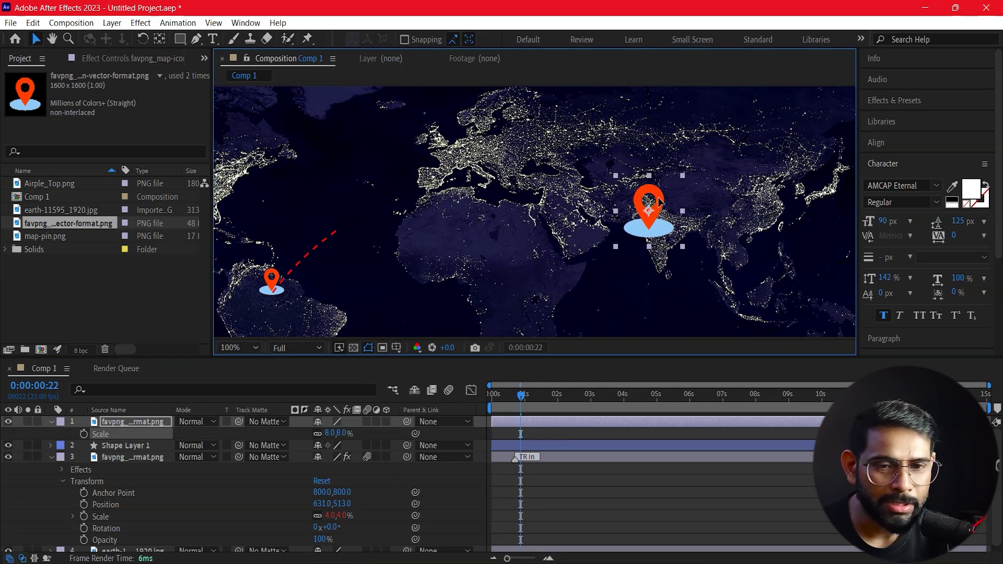
left_click(329, 434)
type("4")
key("Return")
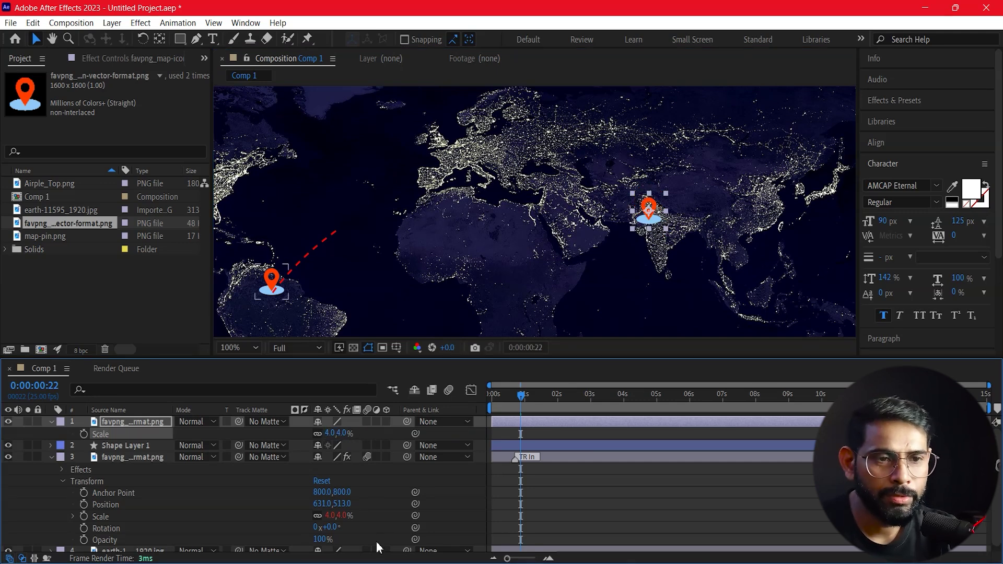
Slide the India pin's layer bar to start around 3 seconds and preview the timing
key("Home")
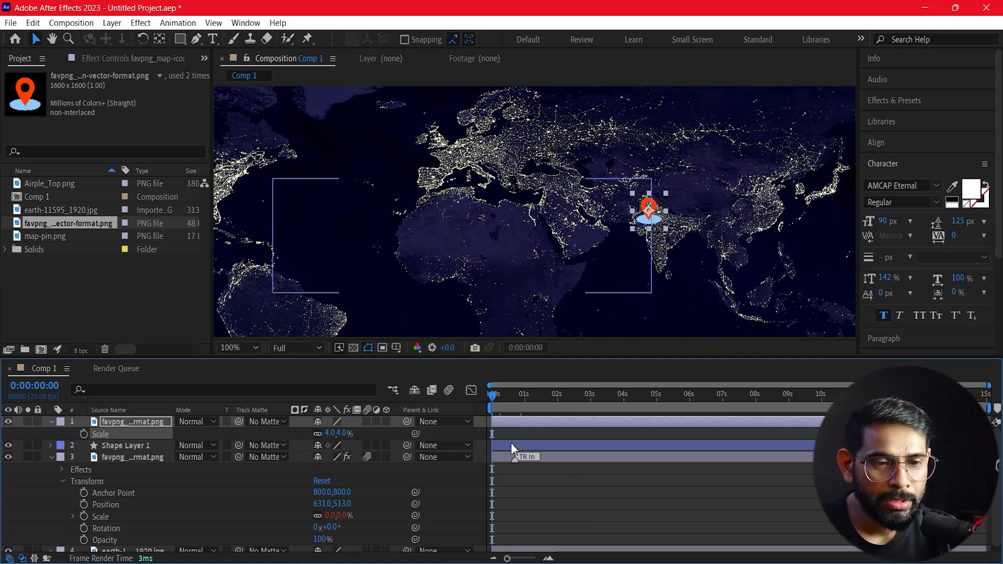
left_click_drag(574, 421, 672, 421)
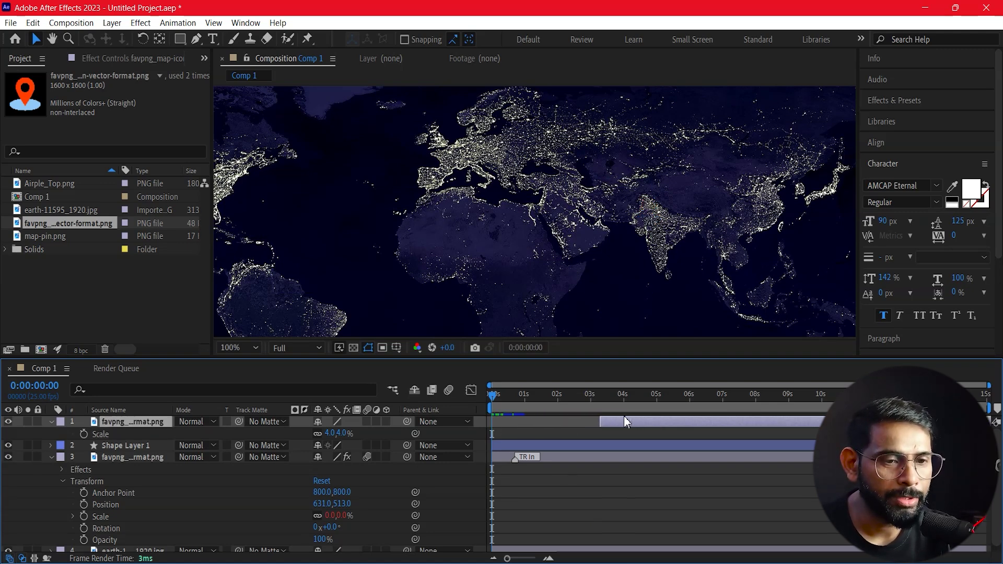
key("space")
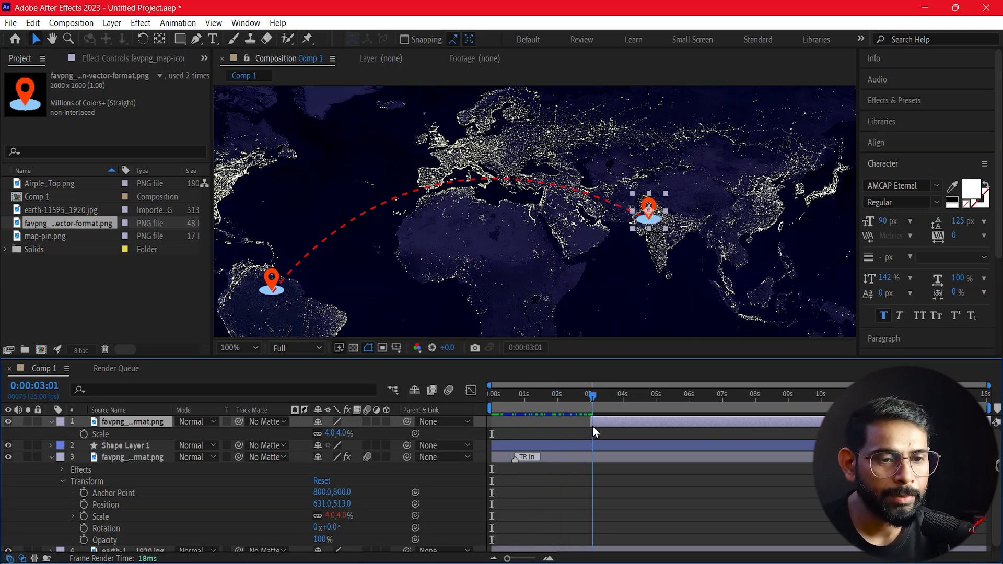
left_click(595, 478)
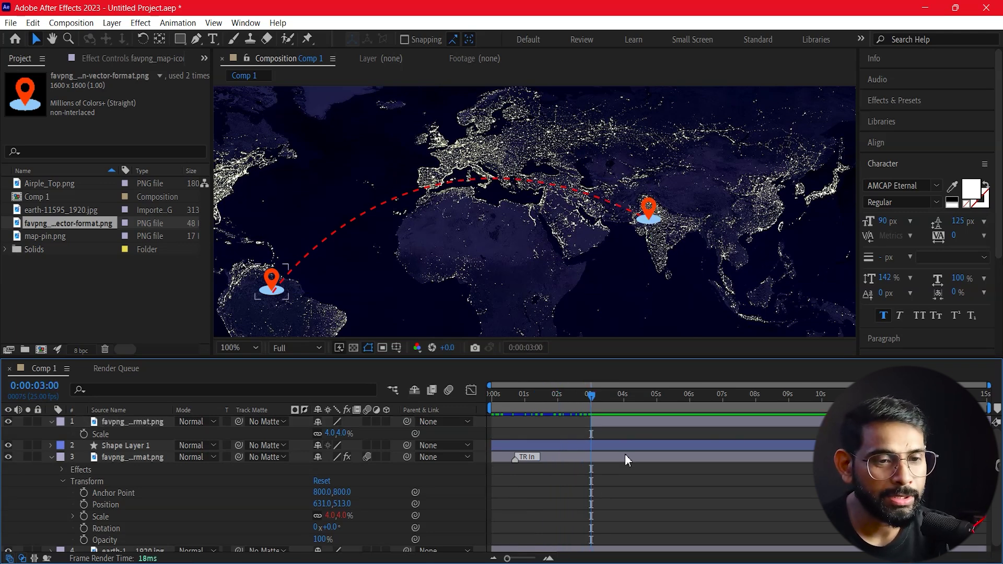
left_click(622, 426)
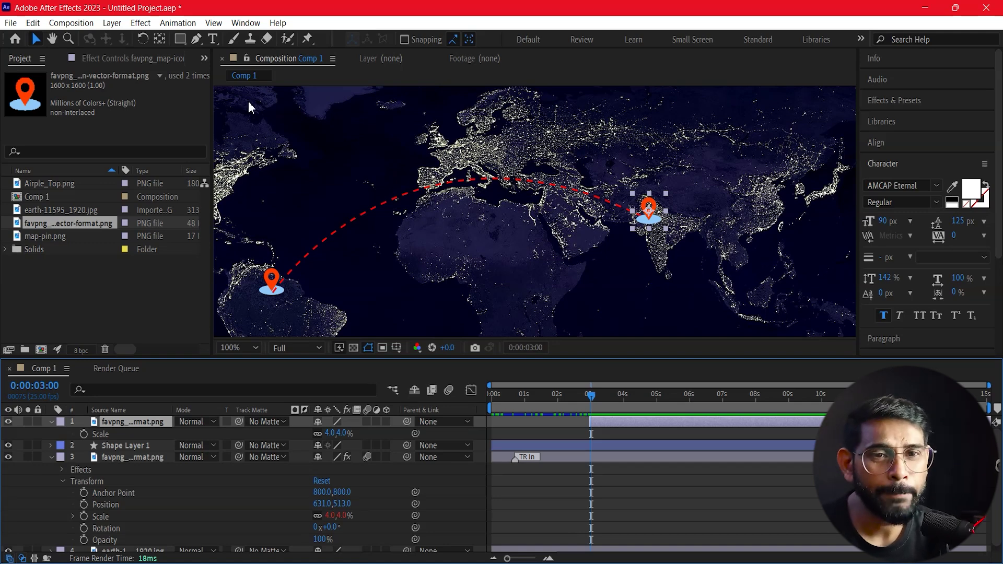
In Animation Composer 3, apply Overshoot Scale From Anchor Point to the India pin as both entrance and exit
left_click(249, 30)
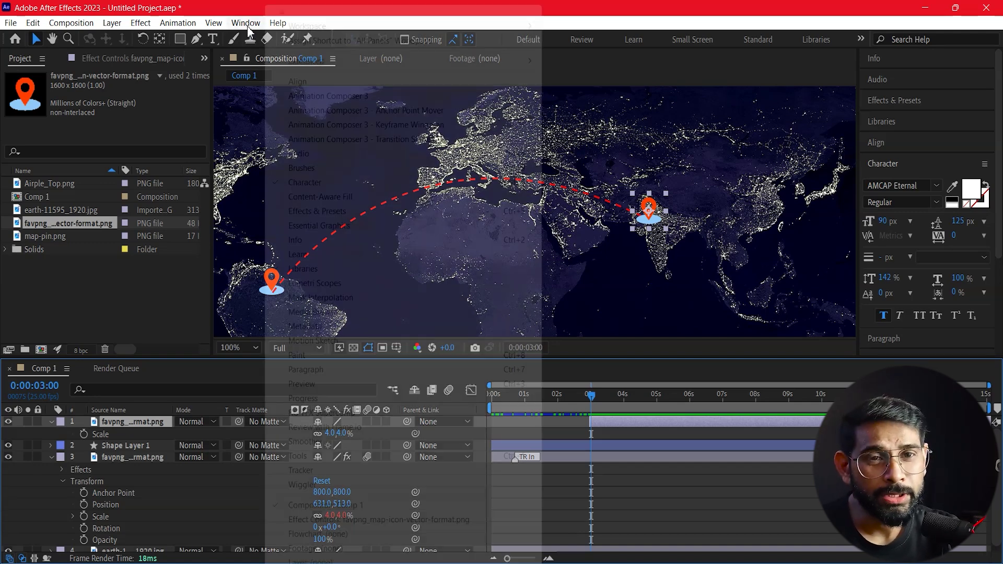
left_click(331, 97)
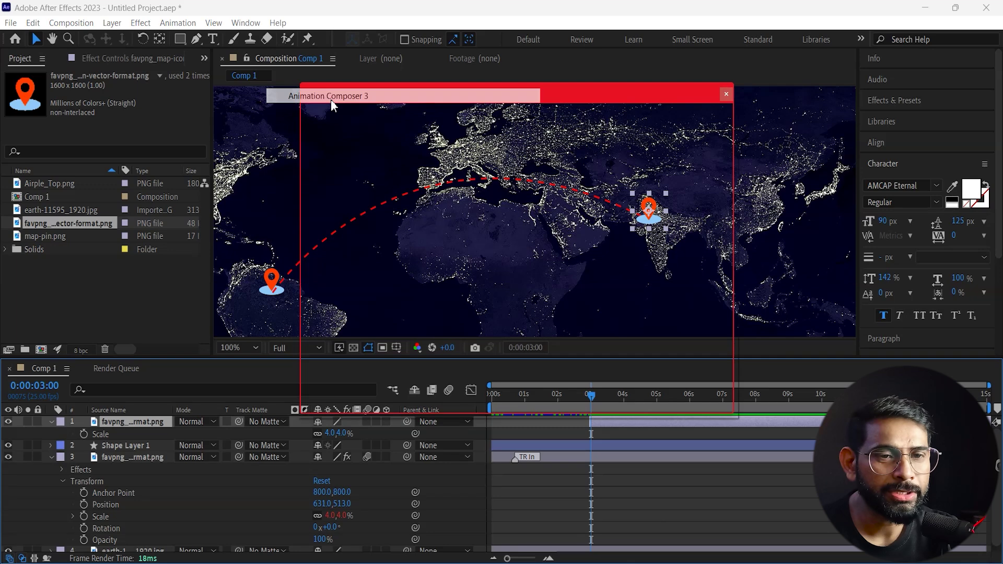
left_click_drag(484, 97, 248, 60)
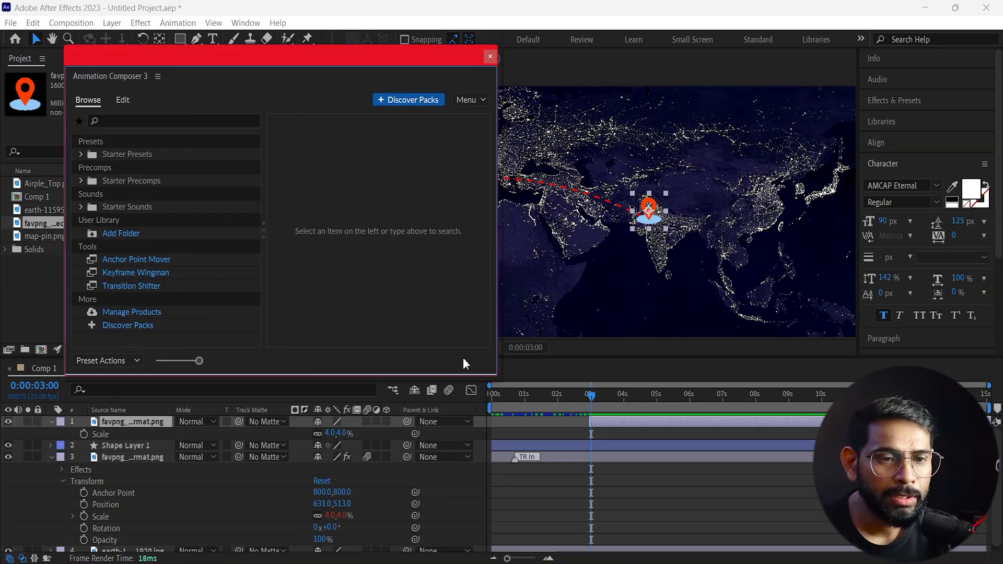
left_click_drag(496, 375, 653, 374)
left_click_drag(551, 375, 551, 541)
left_click(123, 155)
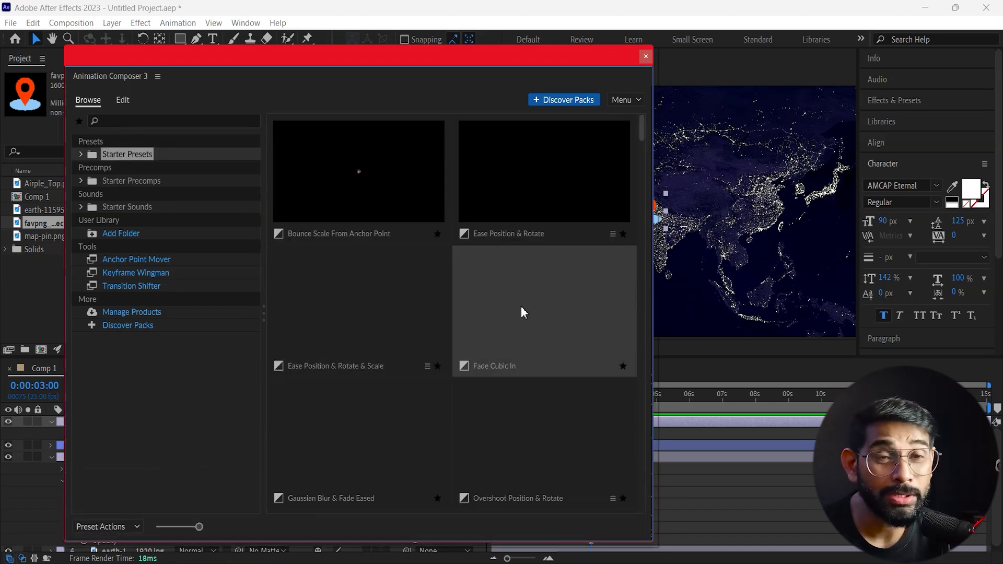
mouse_move(641, 128)
left_mouse_down()
mouse_move(648, 174)
mouse_move(648, 155)
left_mouse_up()
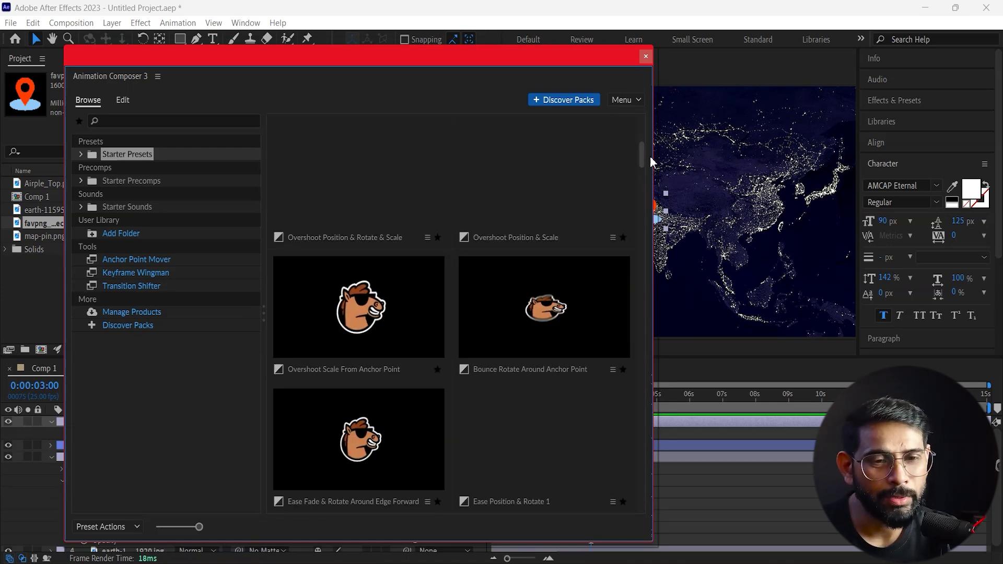
left_click(396, 321)
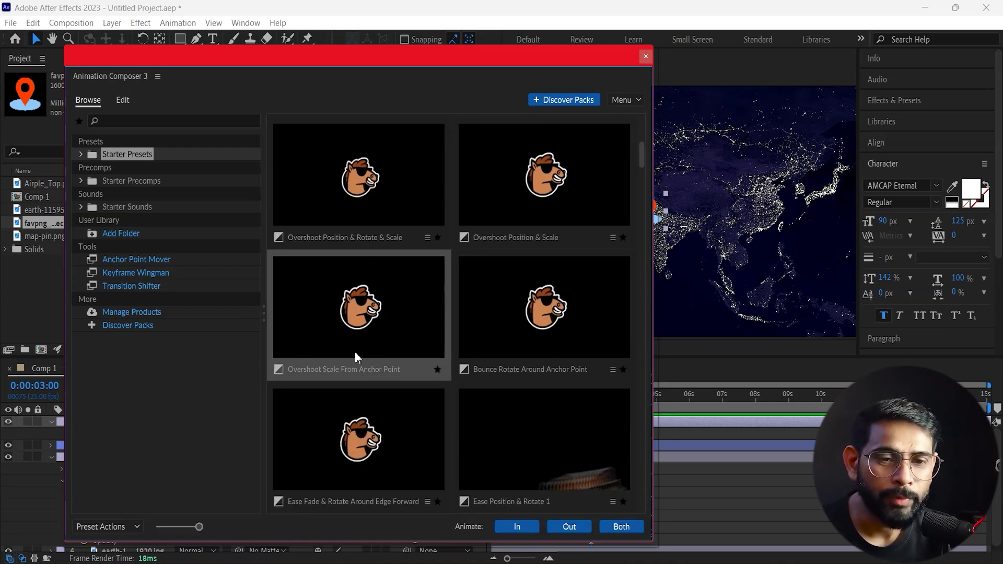
left_click(604, 533)
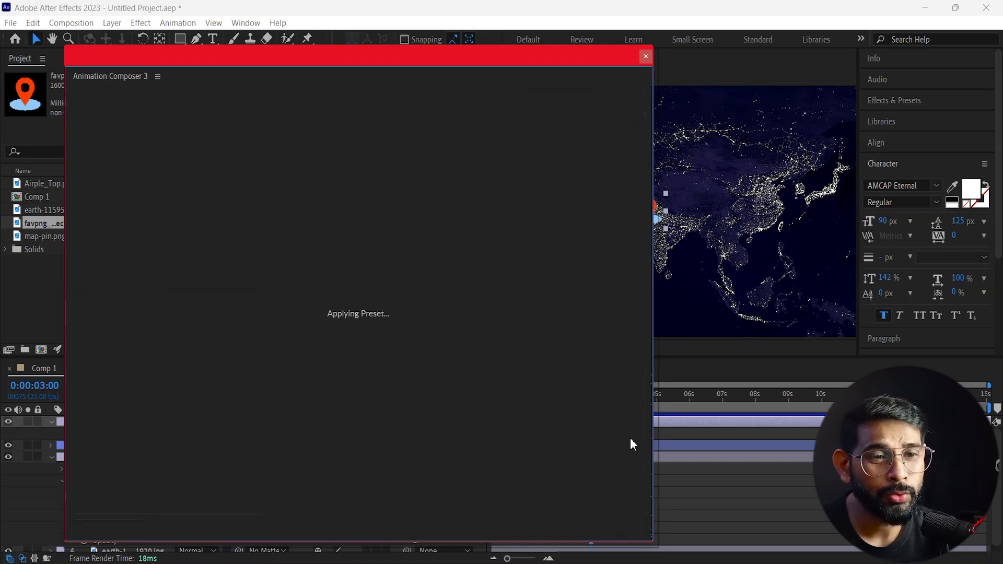
left_click(646, 57)
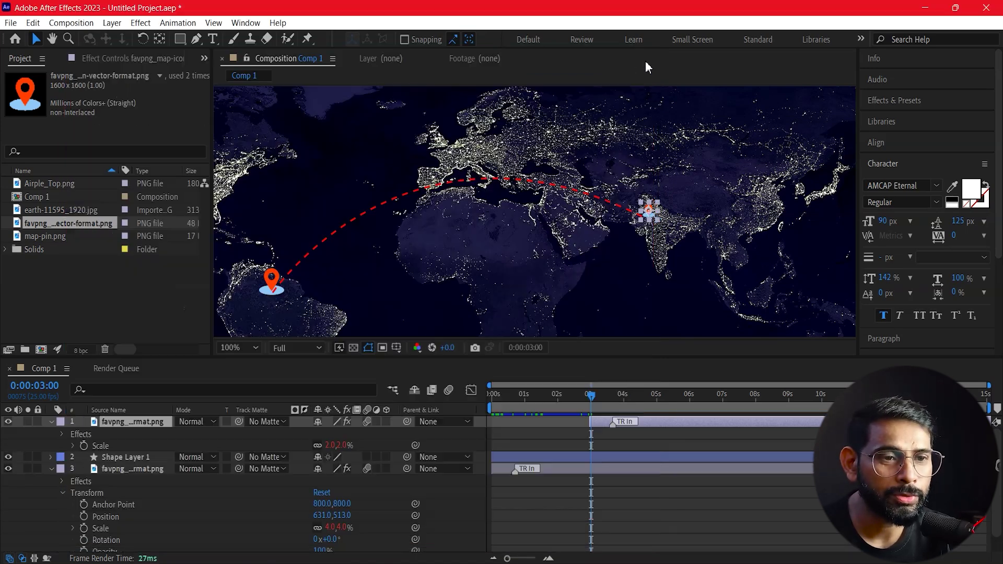
key("Home")
key("space")
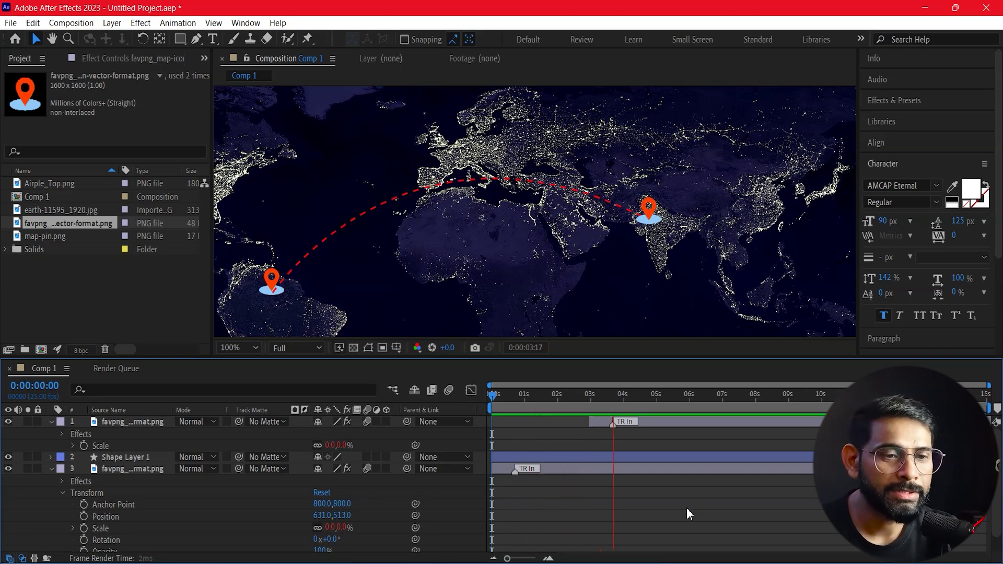
left_click(587, 410)
mouse_move(547, 412)
left_mouse_down()
mouse_move(487, 430)
mouse_move(512, 444)
mouse_move(491, 451)
left_mouse_up()
key("space")
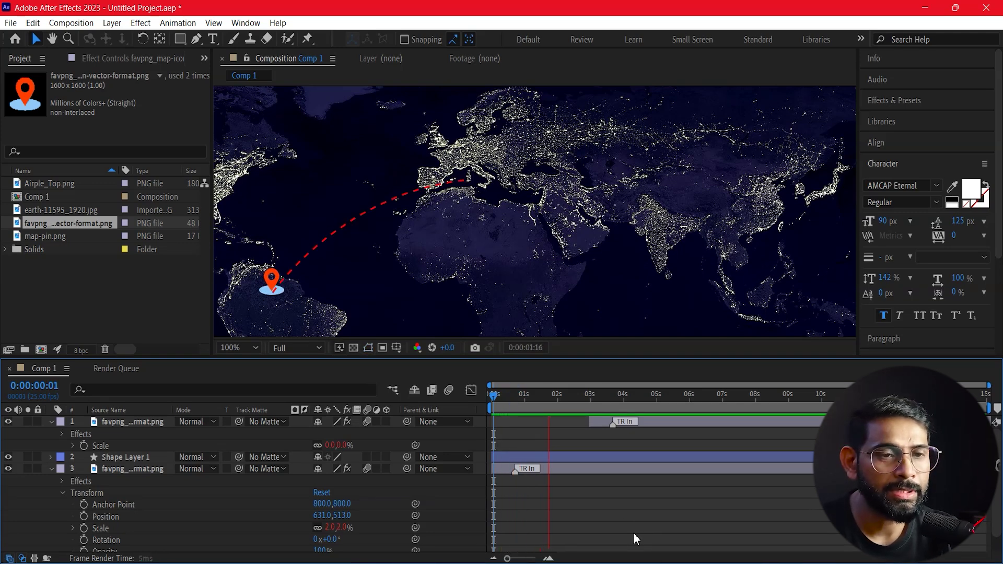
key("space")
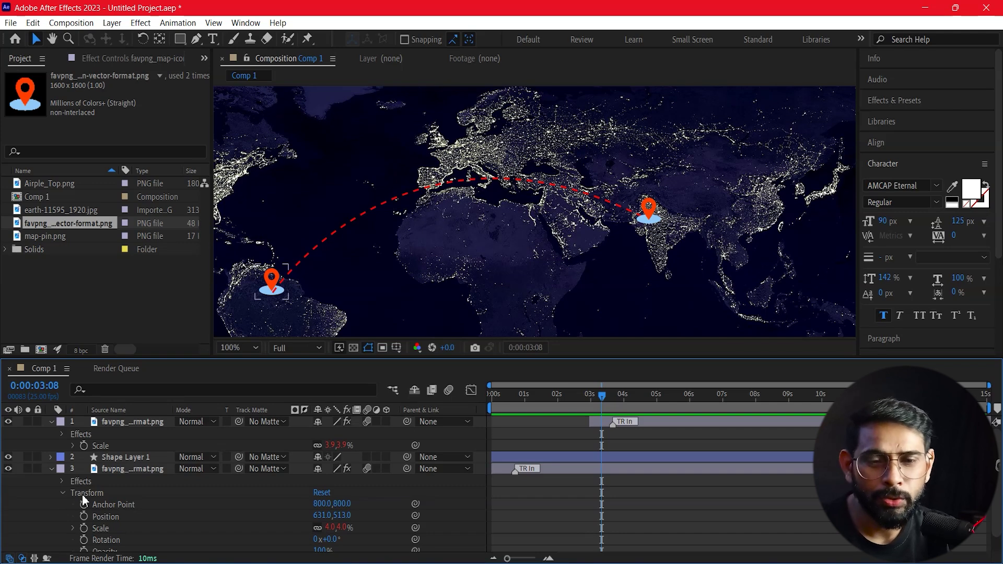
left_click(133, 457)
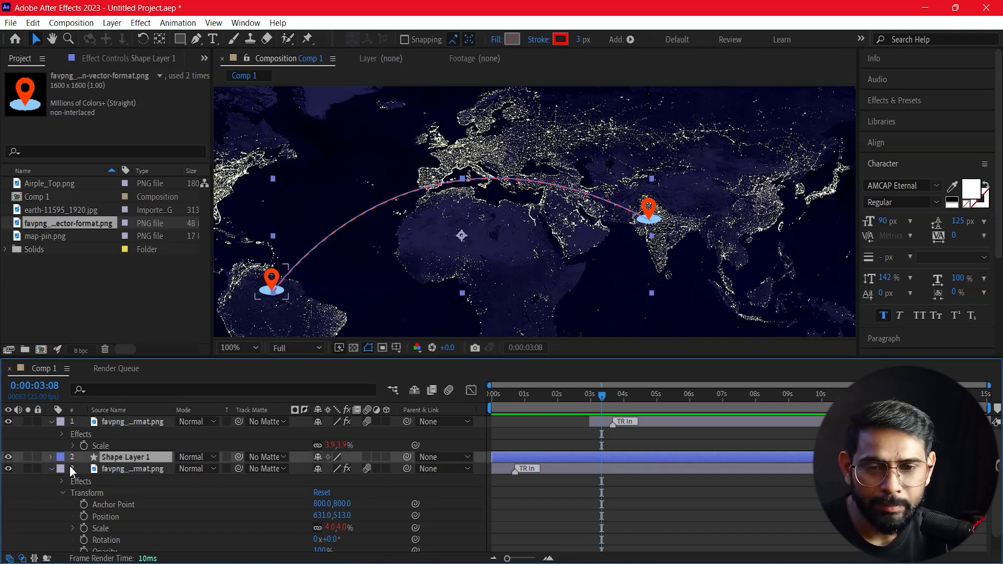
left_click(51, 457)
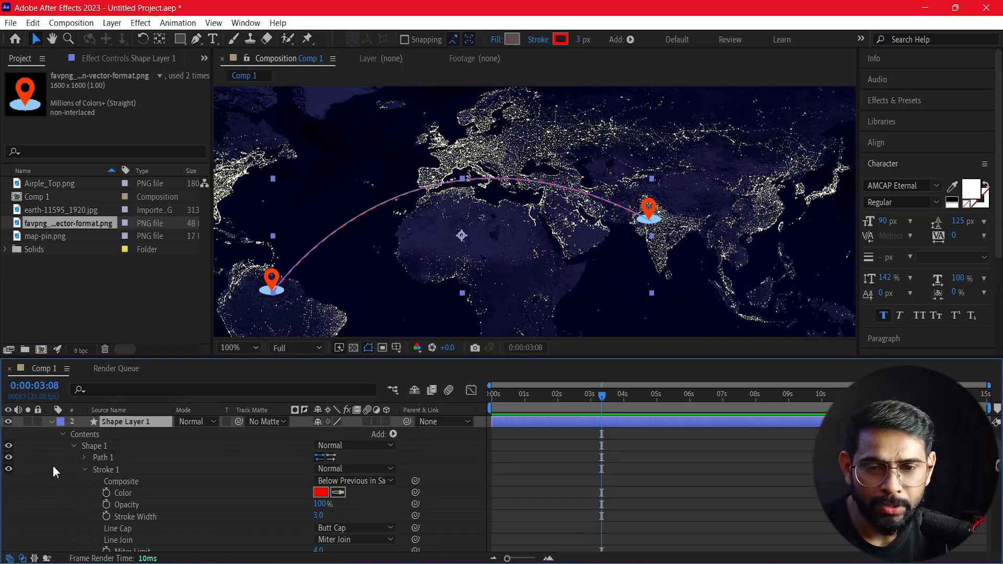
left_click(102, 459)
left_click(84, 458)
left_click(122, 470)
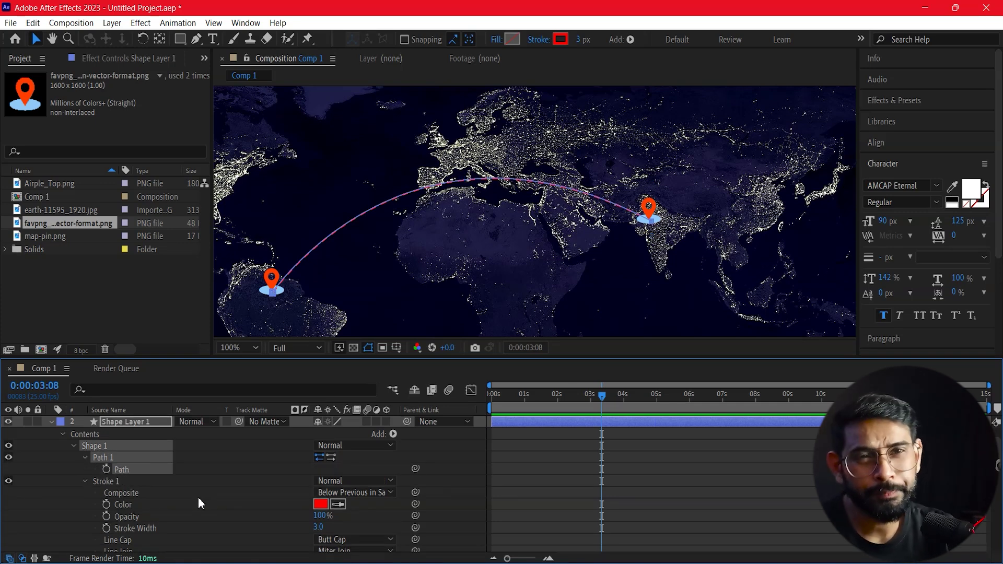
key("Home")
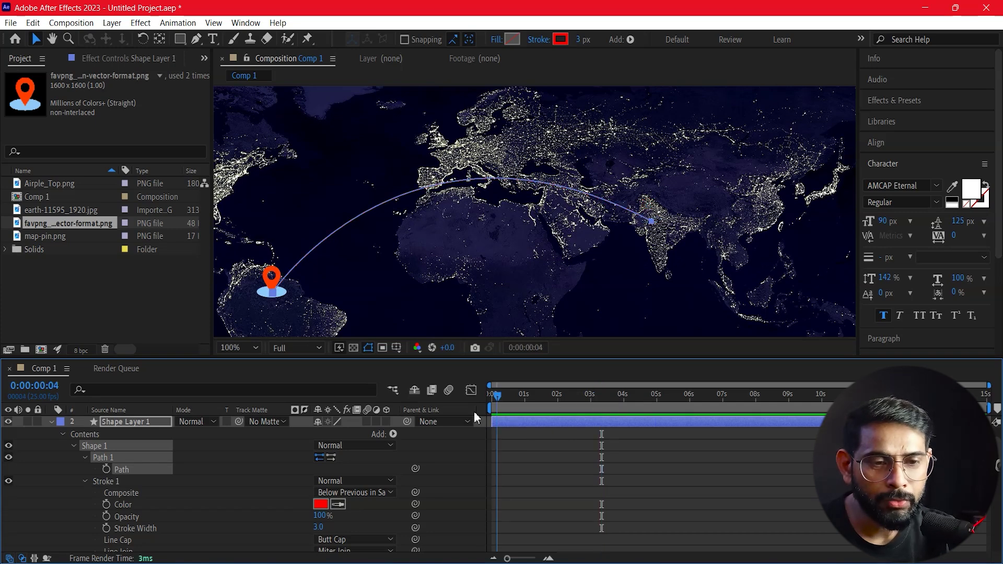
left_click(50, 421)
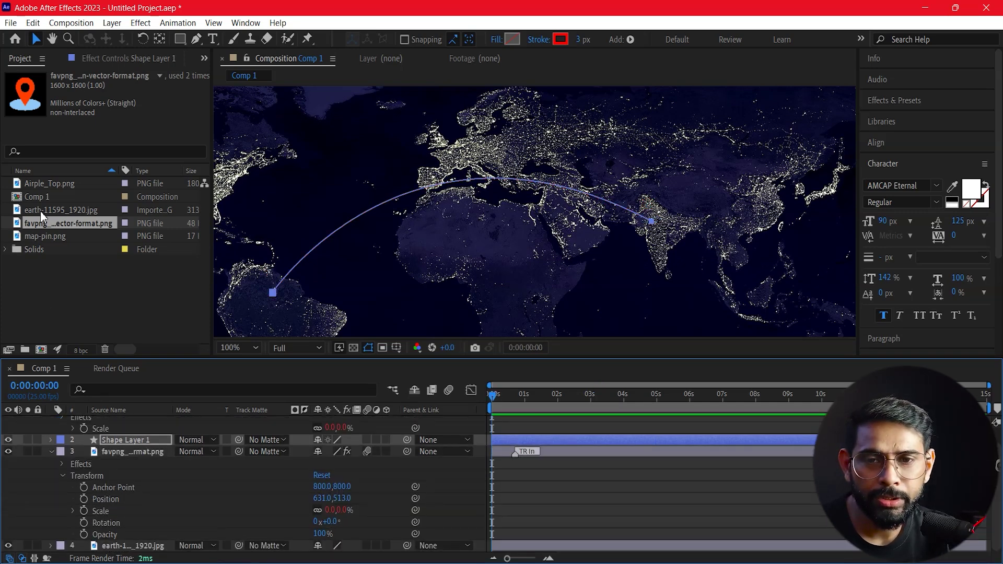
left_click(35, 184)
Add Airple_Top.png to Comp 1 as the top layer
left_click_drag(18, 194, 139, 429)
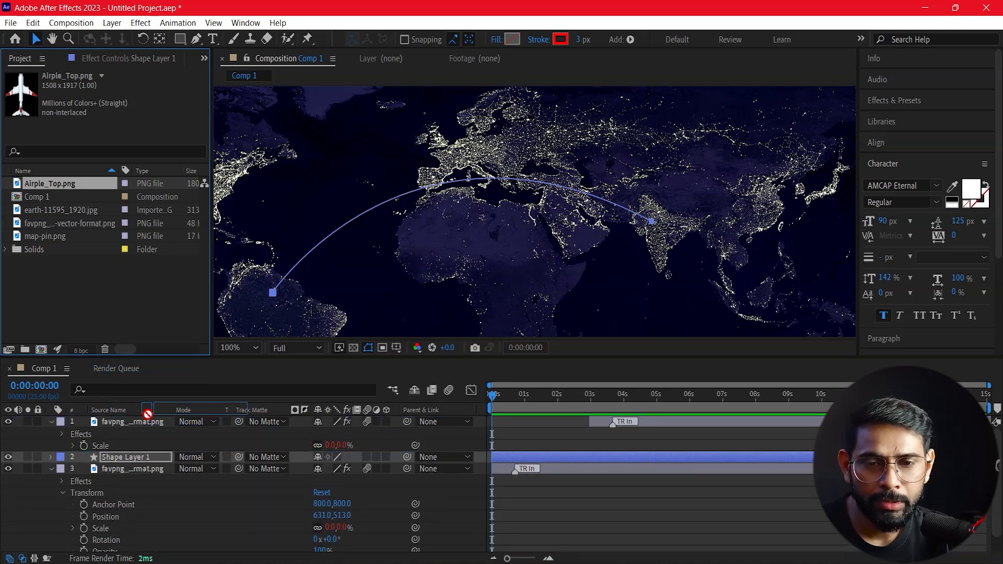
left_click_drag(138, 429, 151, 418)
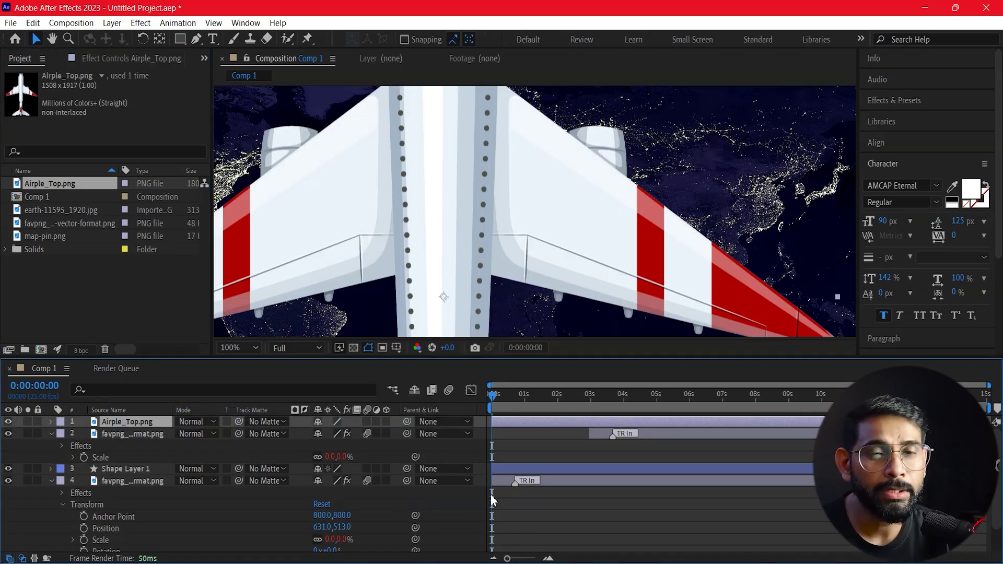
scroll(461, 252, "down", 2)
scroll(461, 252, "down", 2)
scroll(462, 252, "up", 2)
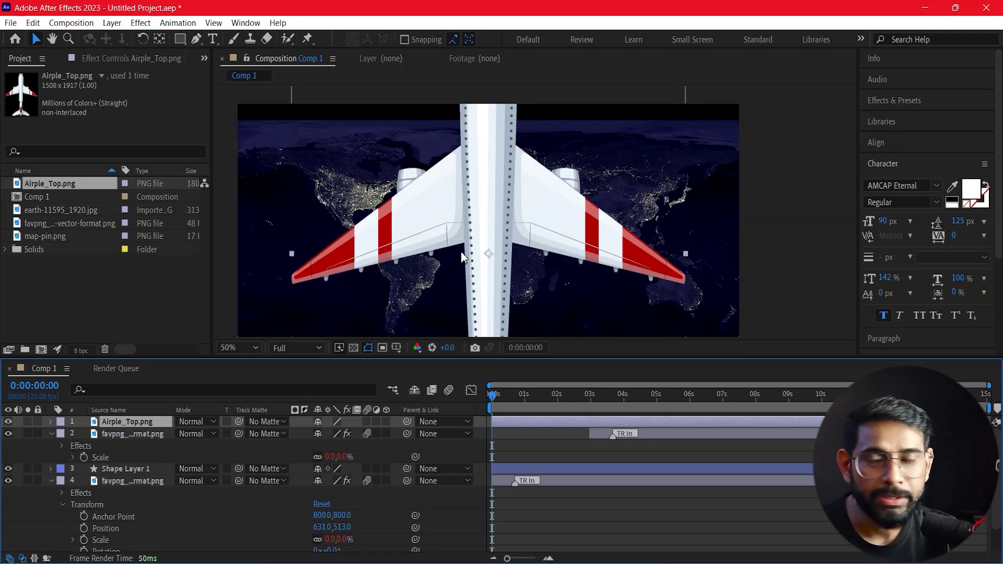
Try several airplane scales before settling on 6.0%
left_click(51, 422)
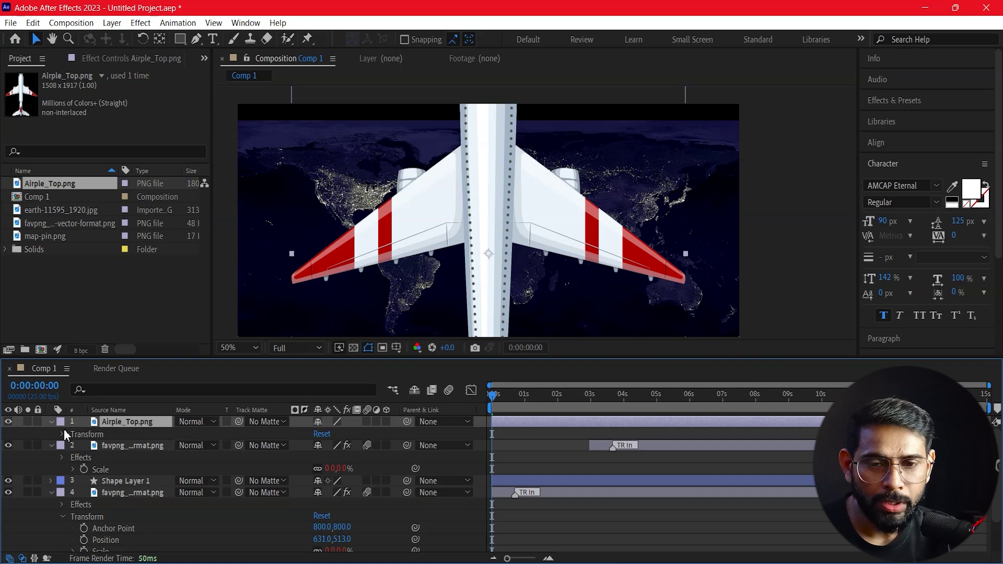
key("s")
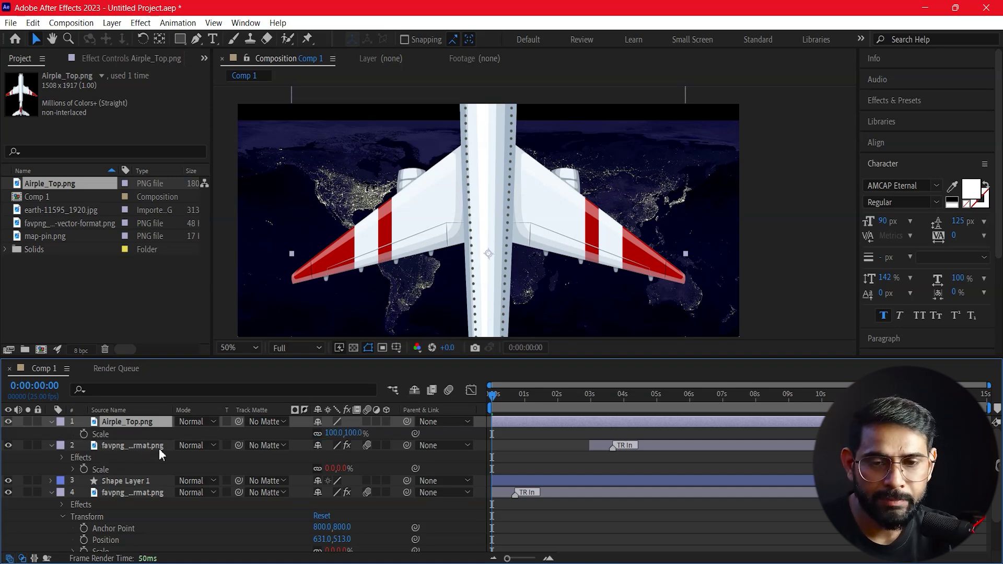
mouse_move(329, 435)
left_mouse_down()
mouse_move(286, 445)
mouse_move(535, 329)
left_mouse_up()
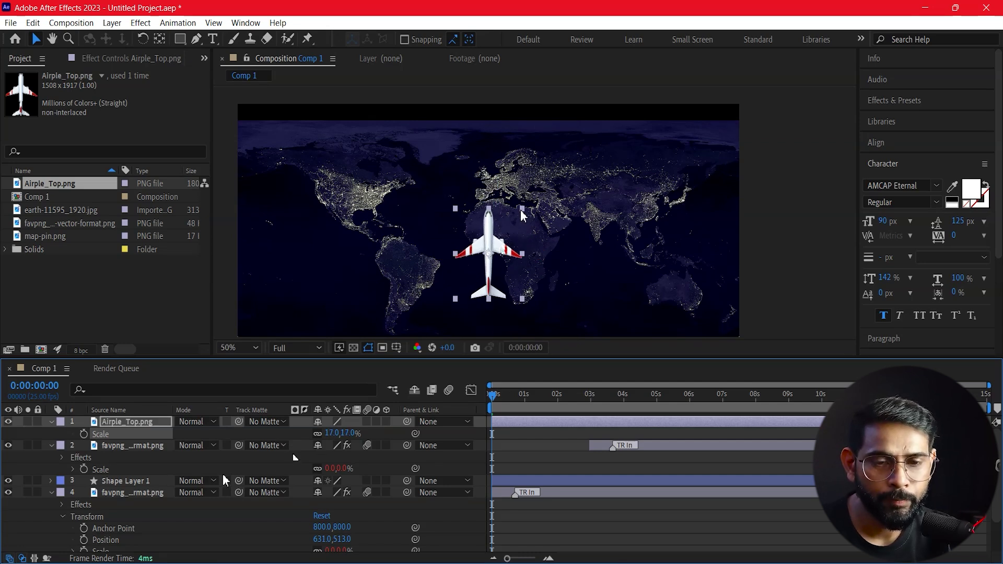
left_click(332, 434)
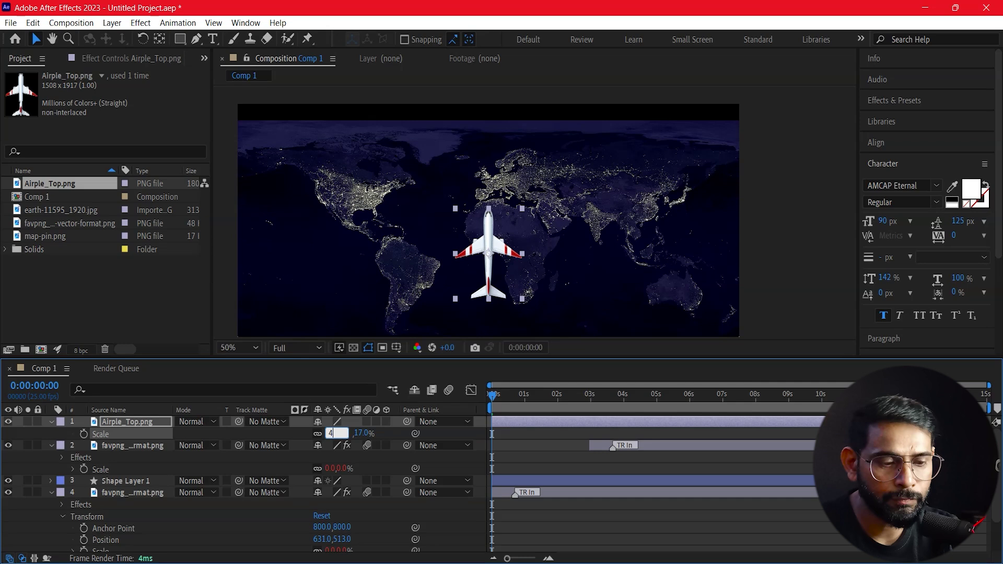
type("4")
key("Return")
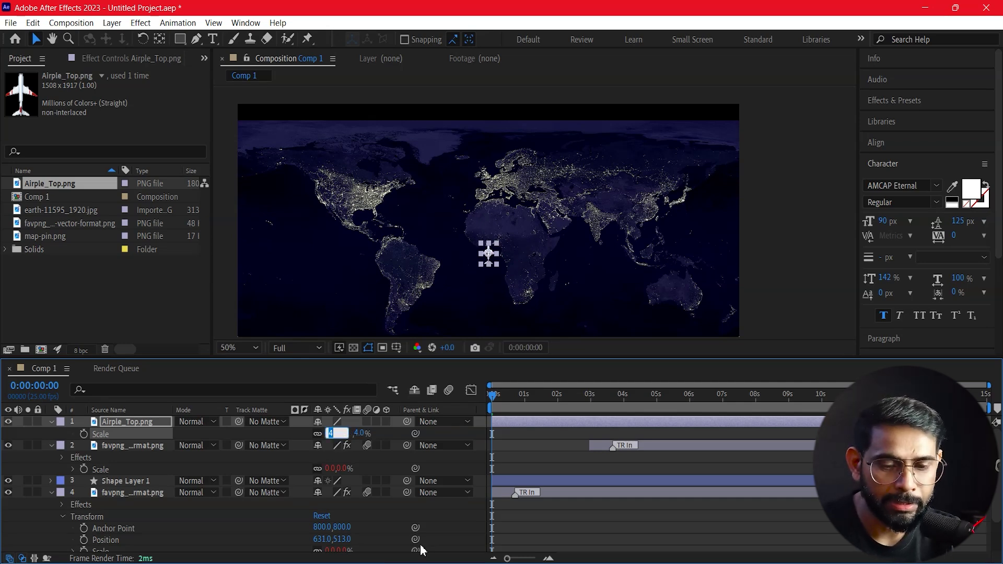
type("0")
key("Return")
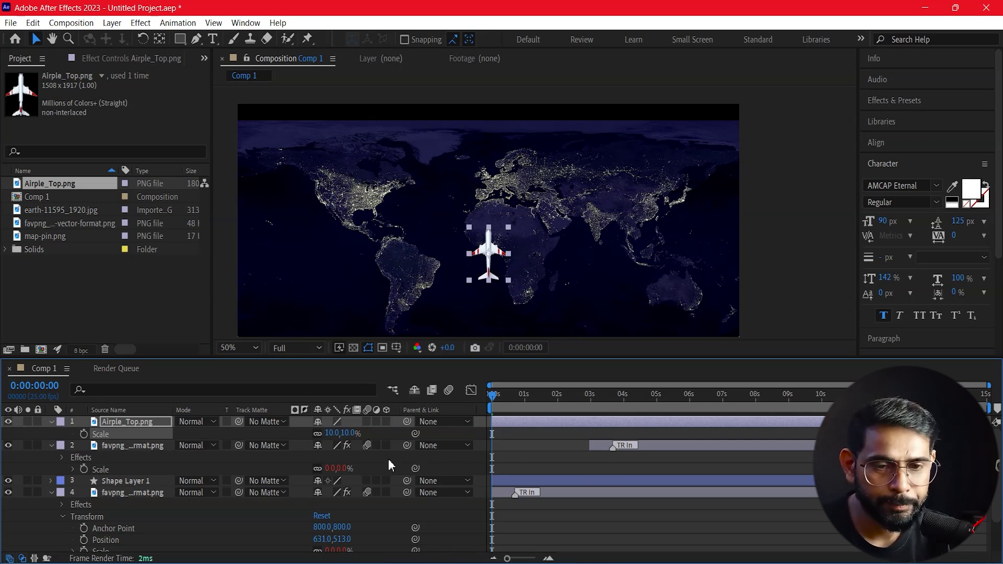
left_click(332, 433)
type("6")
key("Return")
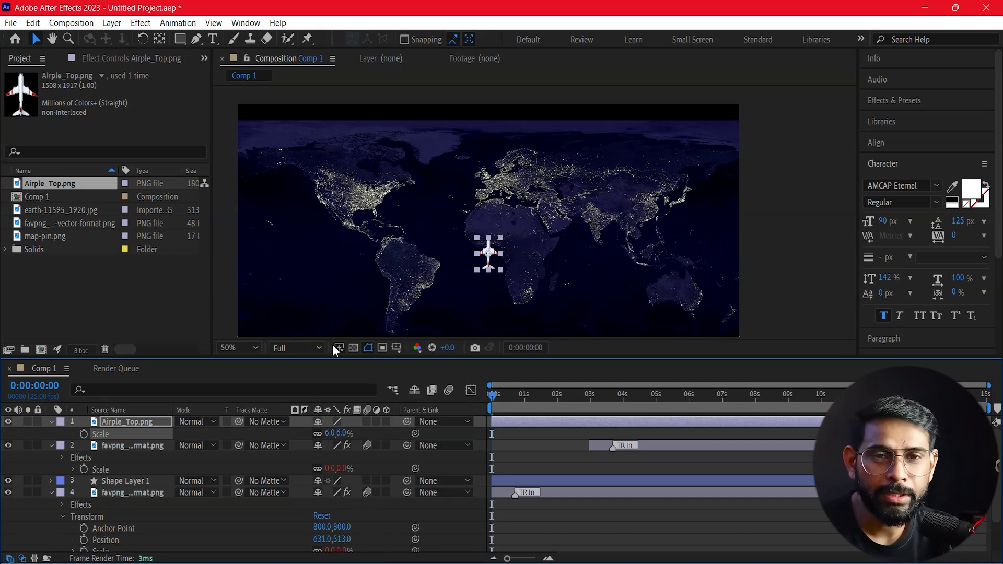
left_click(141, 41)
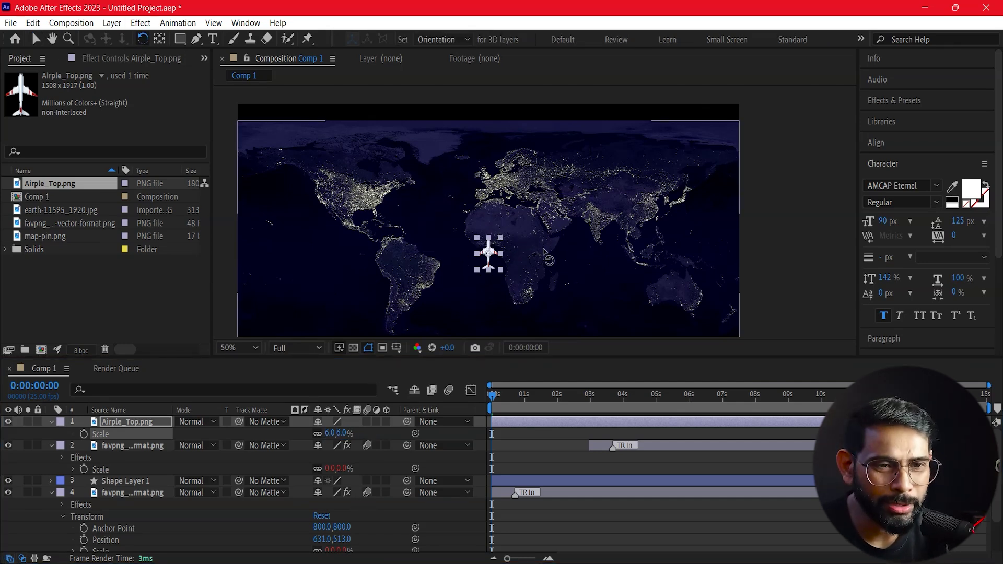
Rotate the airplane sideways and move it over the South American pin at the arc's start
left_click_drag(509, 246, 522, 285)
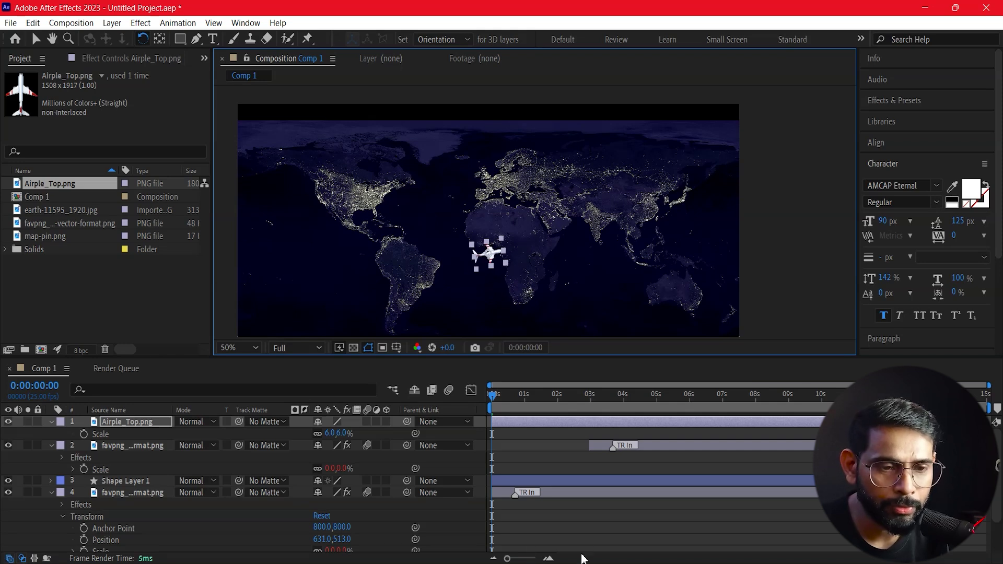
left_click(508, 298)
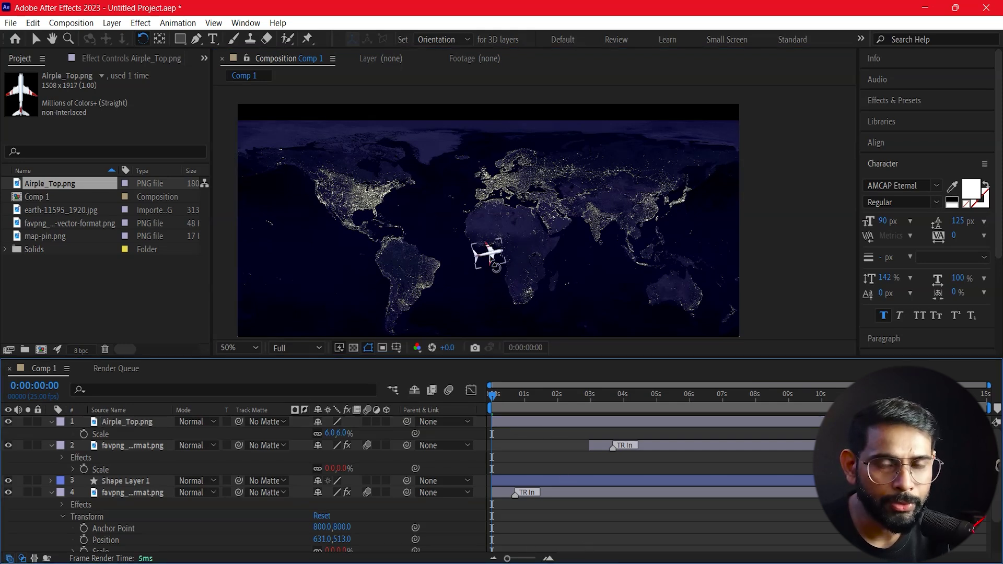
left_click(35, 39)
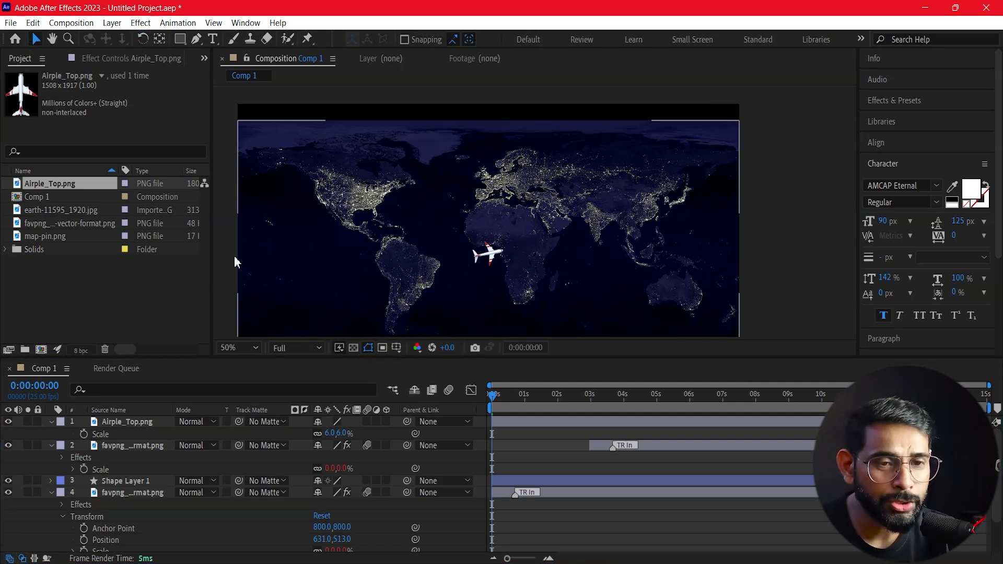
left_click_drag(471, 254, 385, 239)
left_click(96, 421)
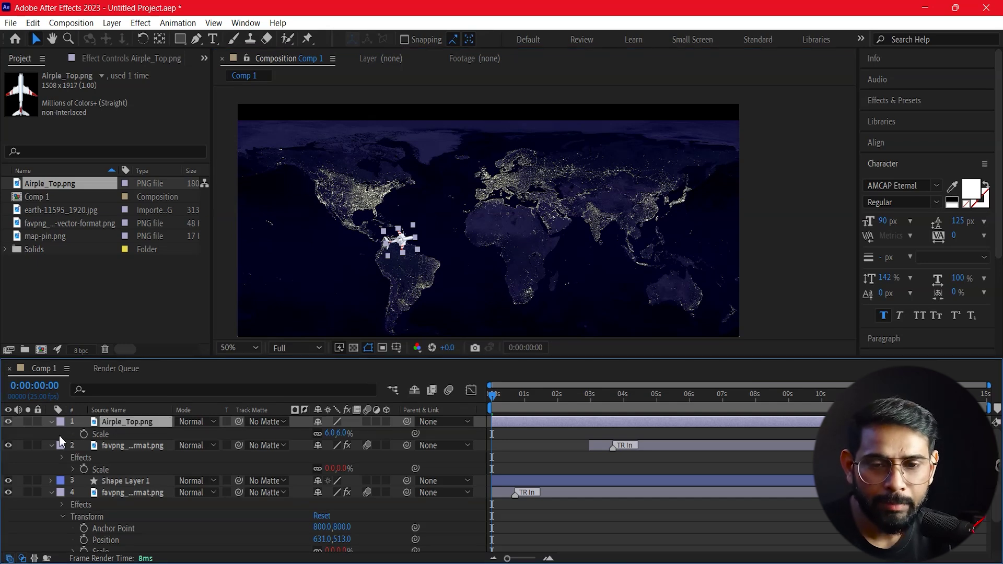
left_click(50, 422)
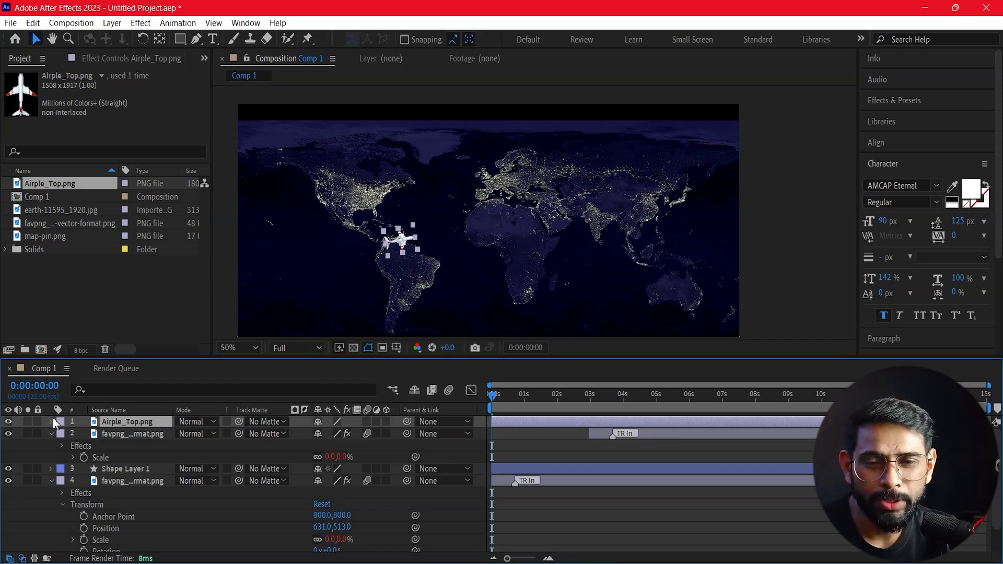
key("space")
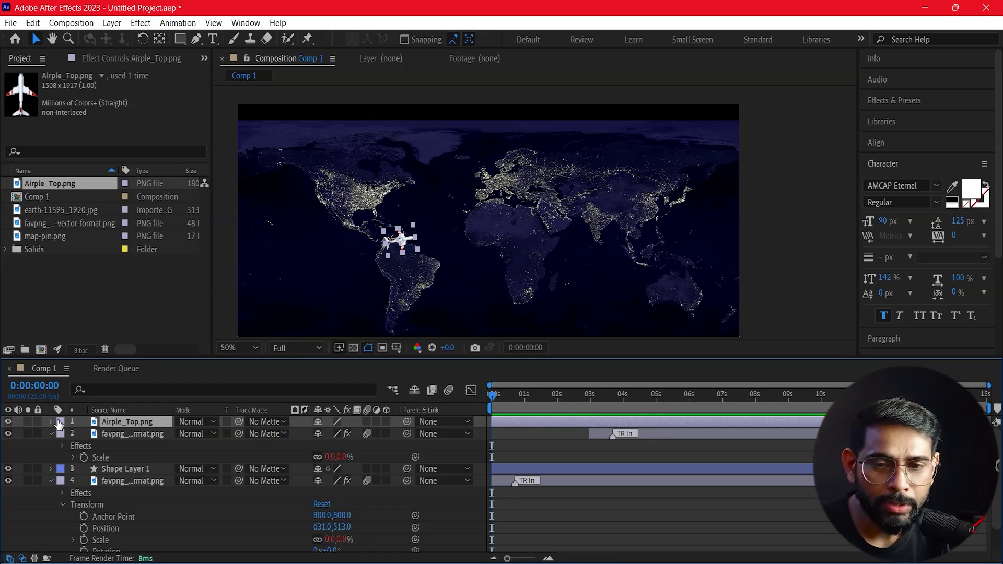
Paste the copied arc path into the airplane's Position, creating flight keyframes toward India
left_click(51, 423)
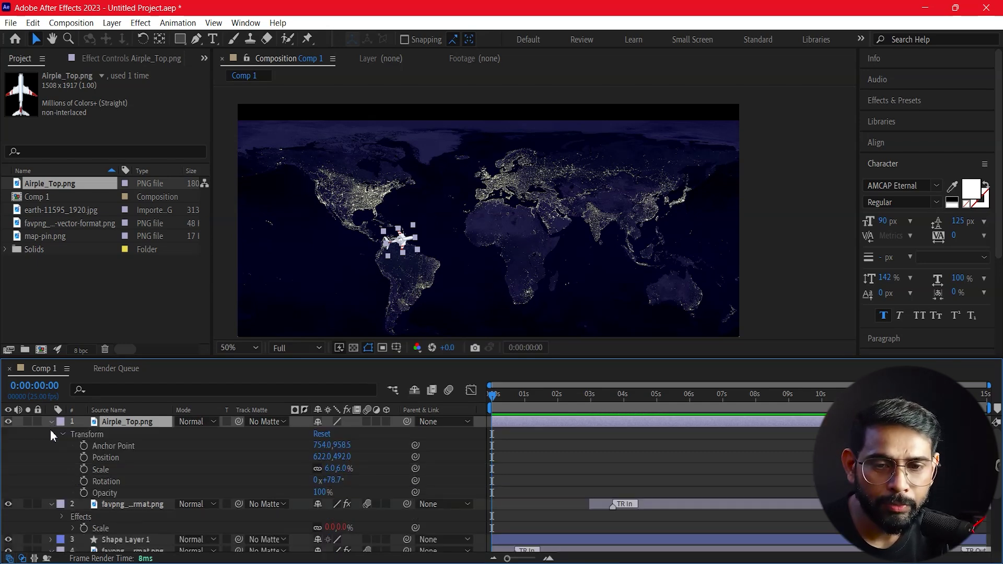
left_click(106, 458)
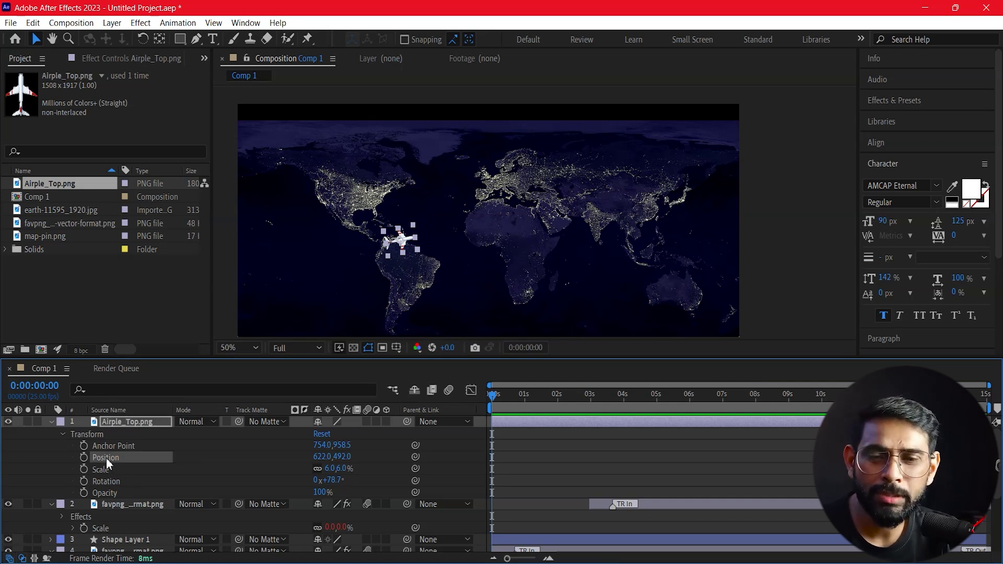
key("ctrl+v")
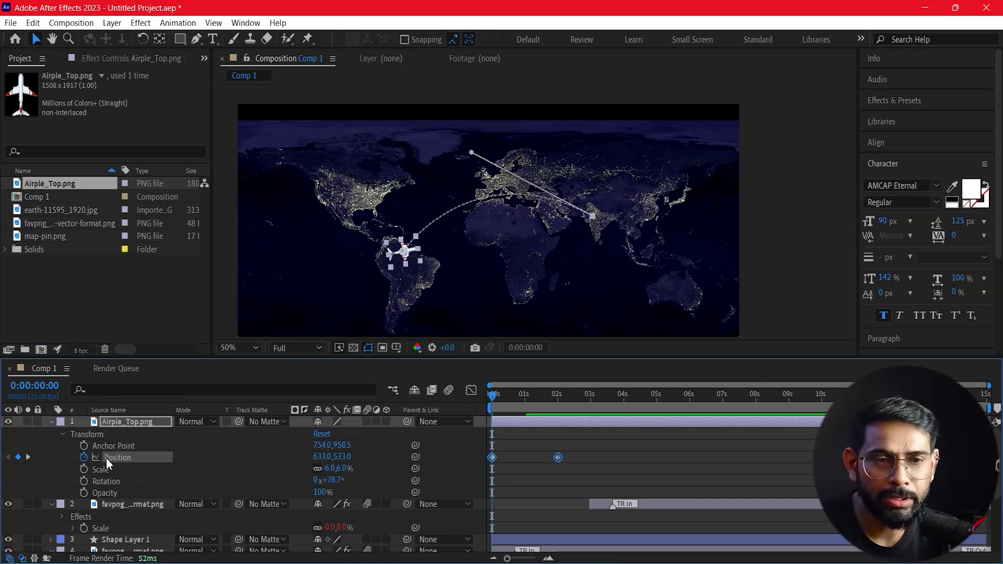
mouse_move(492, 394)
left_mouse_down()
mouse_move(541, 397)
mouse_move(490, 428)
mouse_move(587, 434)
mouse_move(535, 442)
left_mouse_up()
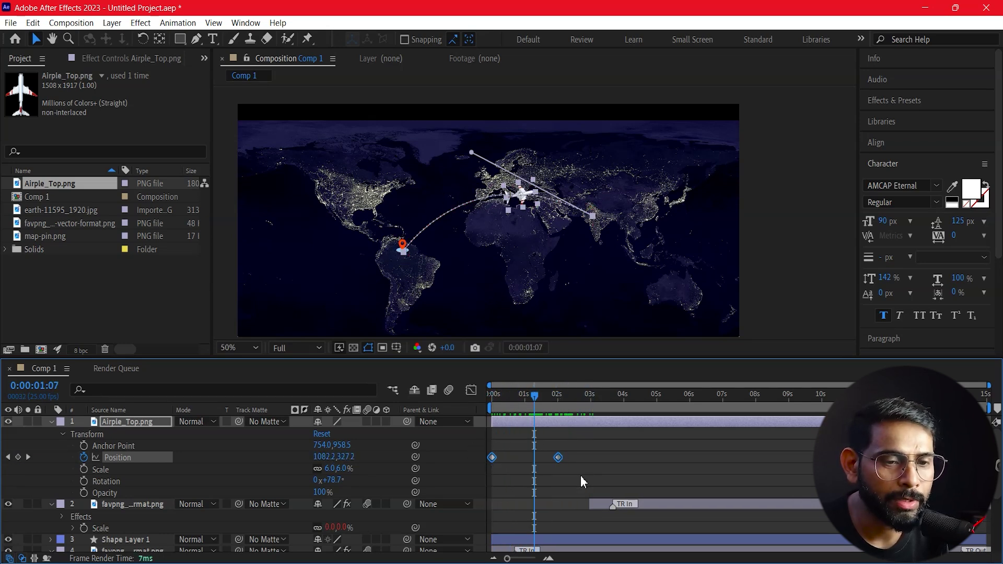
Drag the airplane's arrival Position keyframe later and preview the flight along the dashed arc
left_click_drag(558, 457, 596, 457)
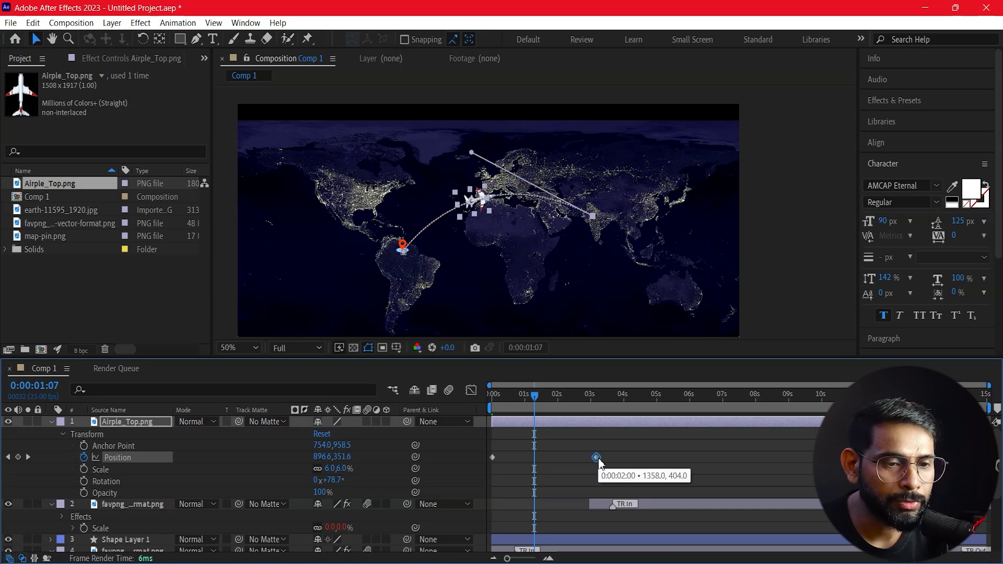
key("Home")
left_click(642, 463)
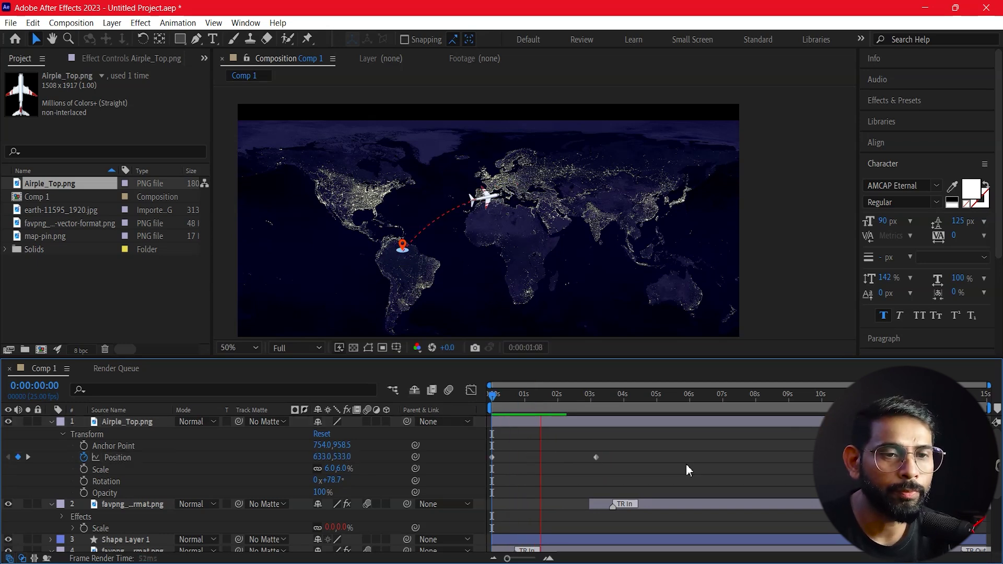
key("space")
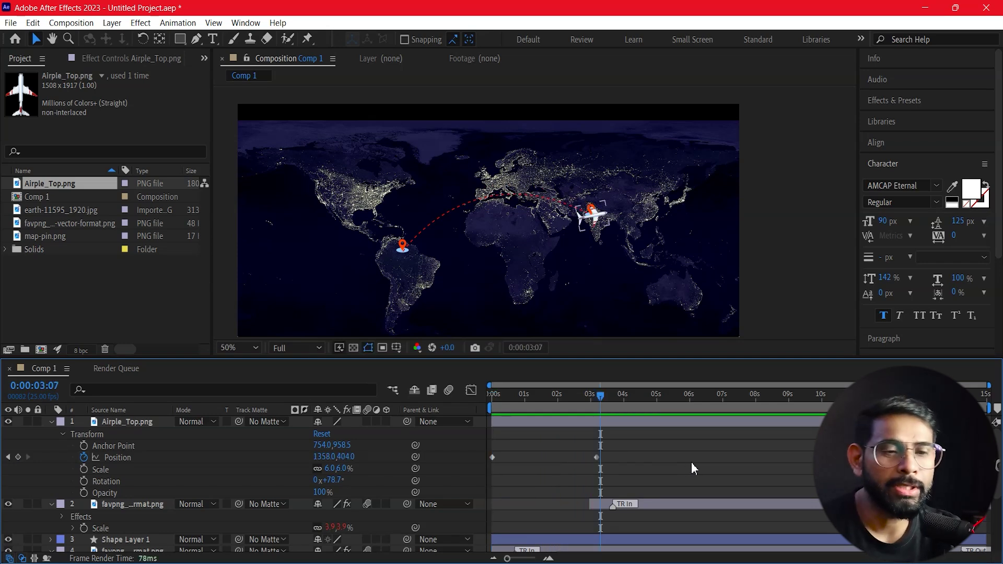
key("Home")
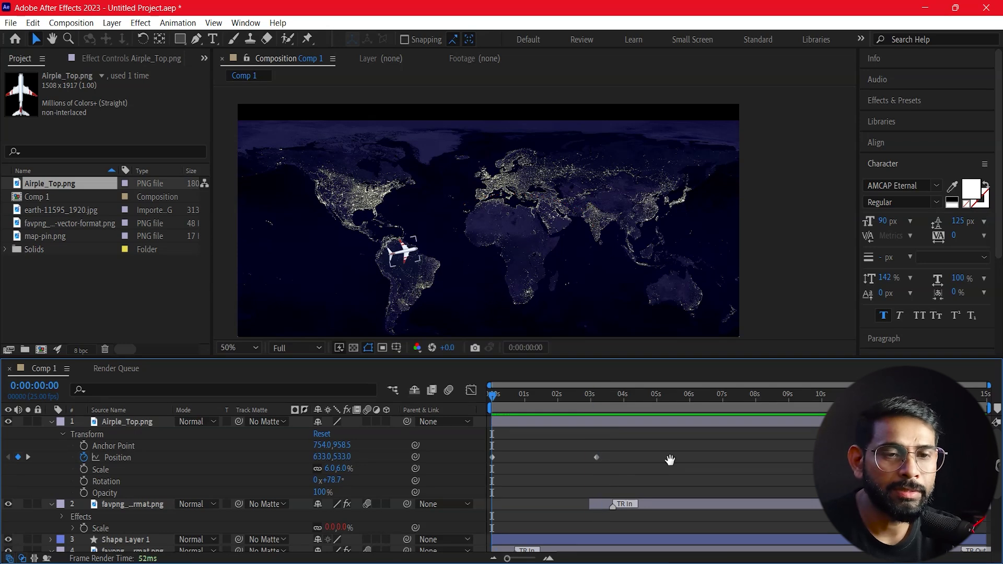
key("space")
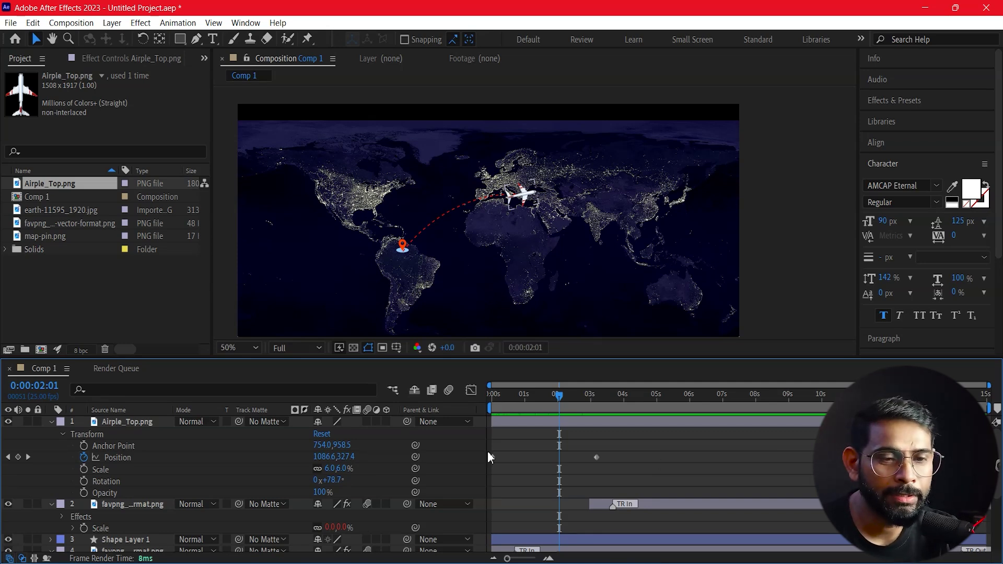
left_click(535, 424)
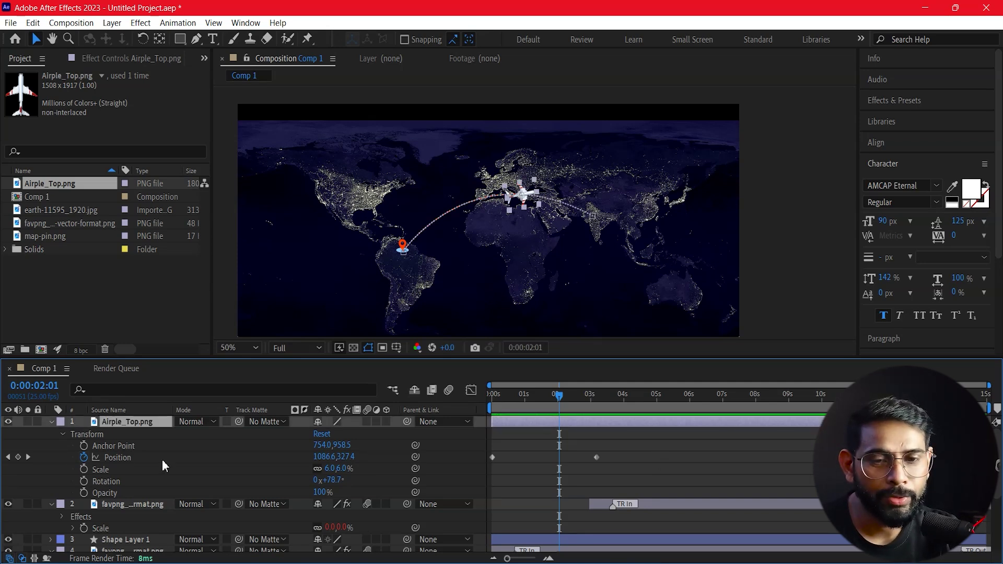
Set the Airple_Top layer's Auto-Orientation to Orient Along Path
left_click(48, 422)
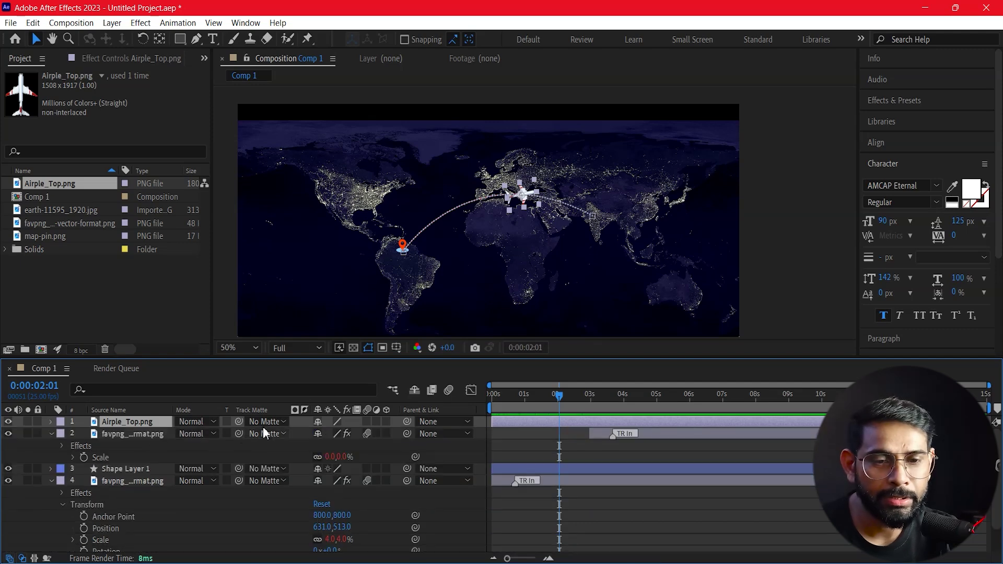
right_click(535, 421)
mouse_move(605, 89)
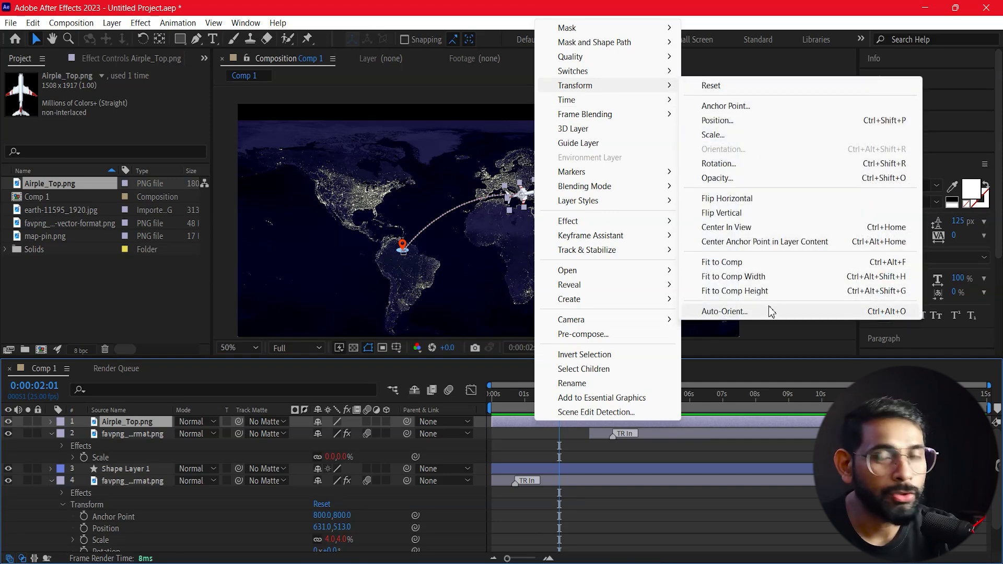
left_click(770, 311)
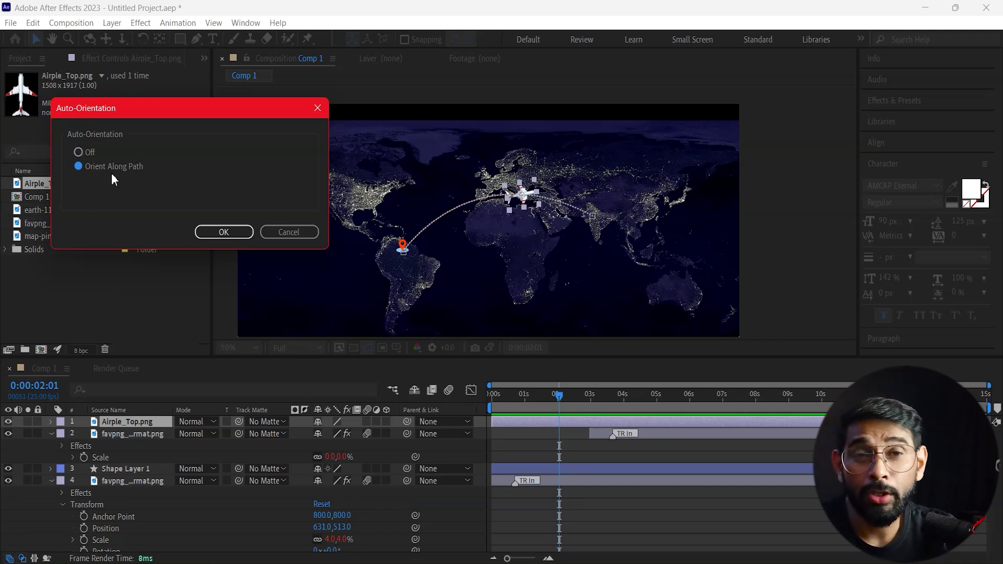
left_click(239, 231)
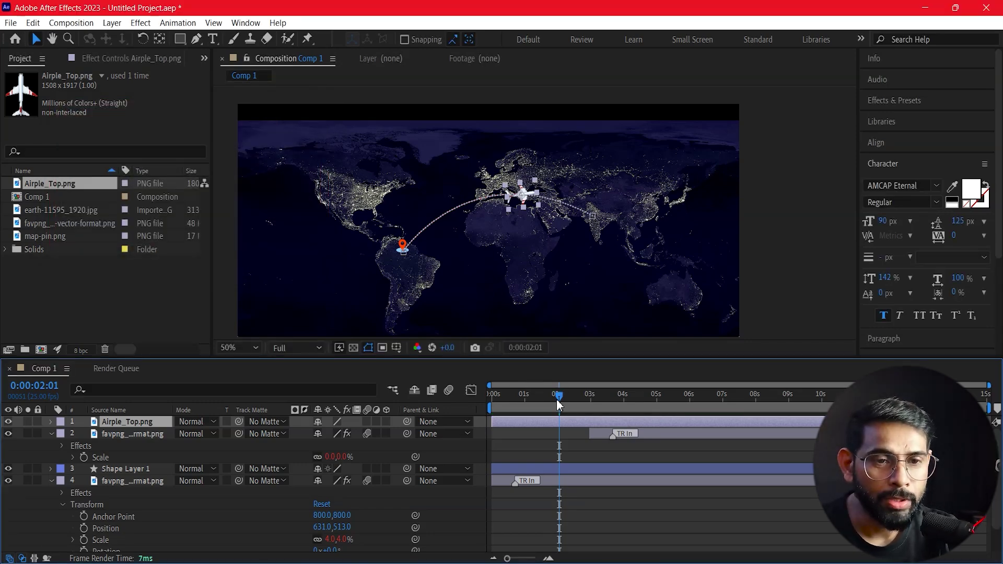
At the start of the flight, rotate the airplane so its nose points along the arc
left_click_drag(557, 399, 495, 399)
scroll(413, 261, "up", 2)
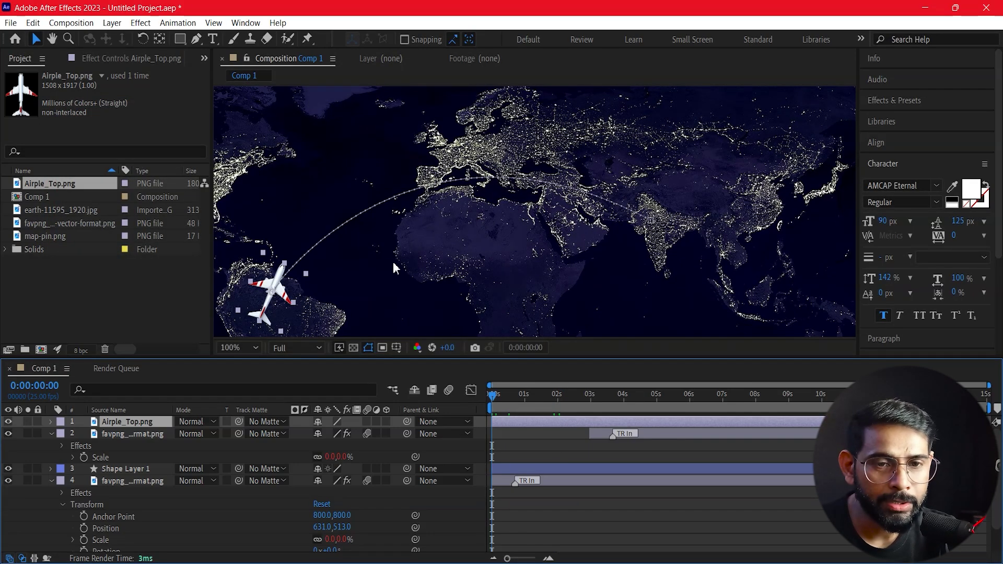
left_click(143, 39)
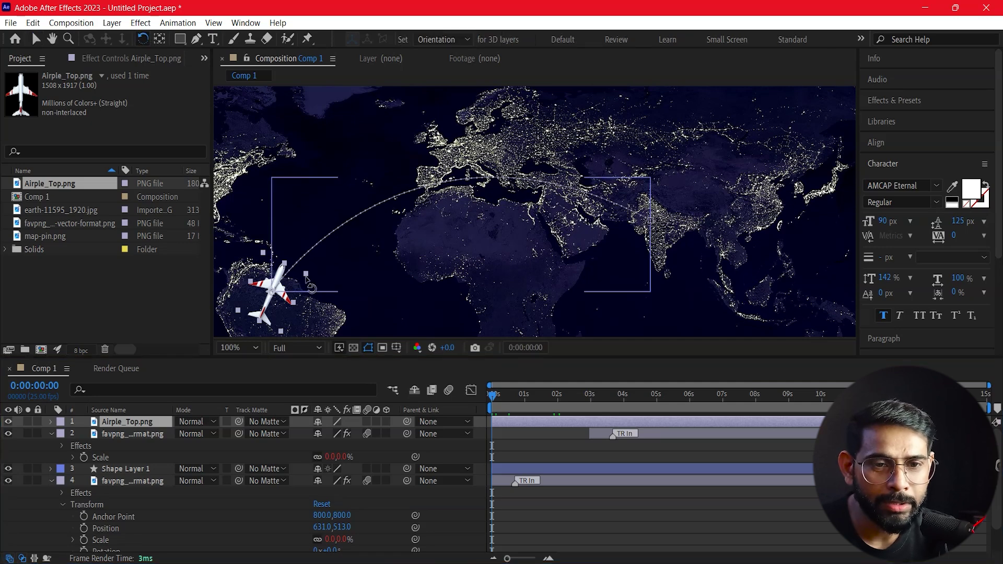
left_click_drag(307, 275, 309, 278)
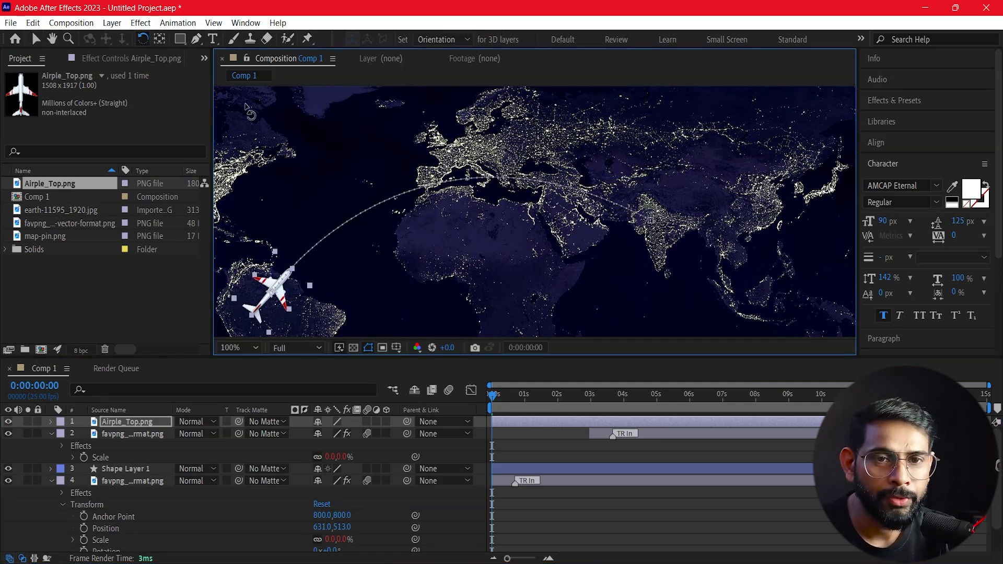
Preview the flight and check the plane's arrival at the India pin around 0:00:02:24
key("space")
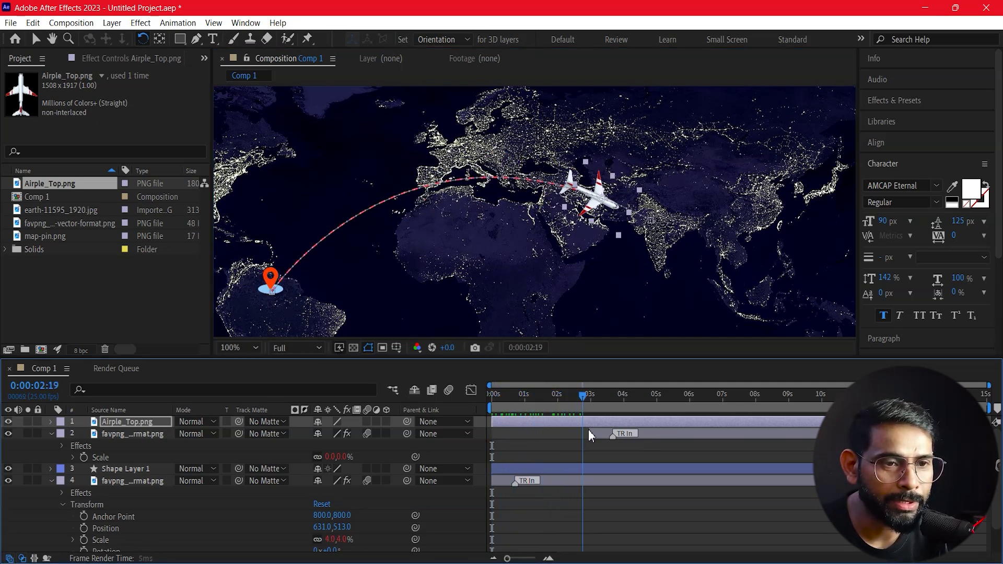
key("space")
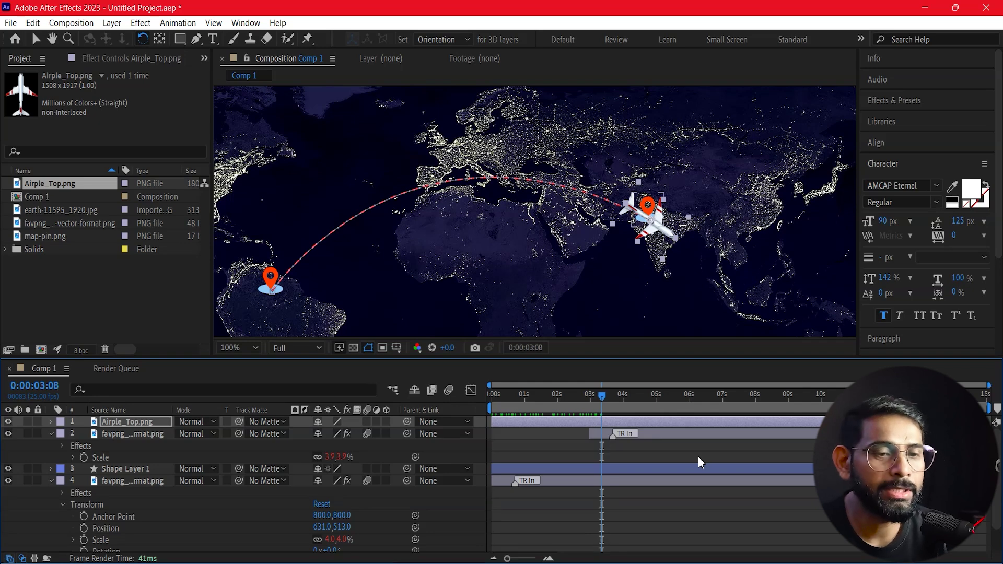
key("Home")
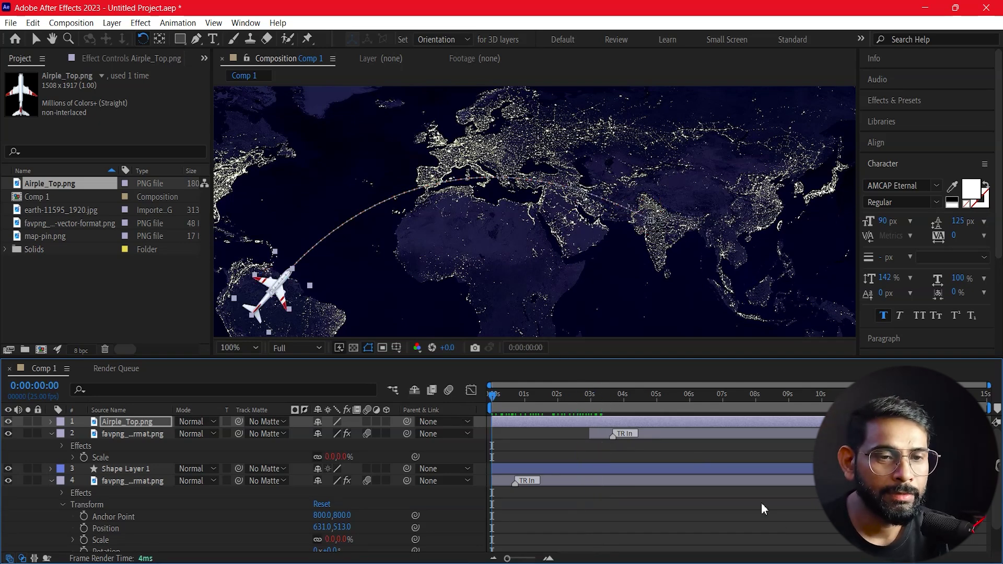
left_click(762, 509)
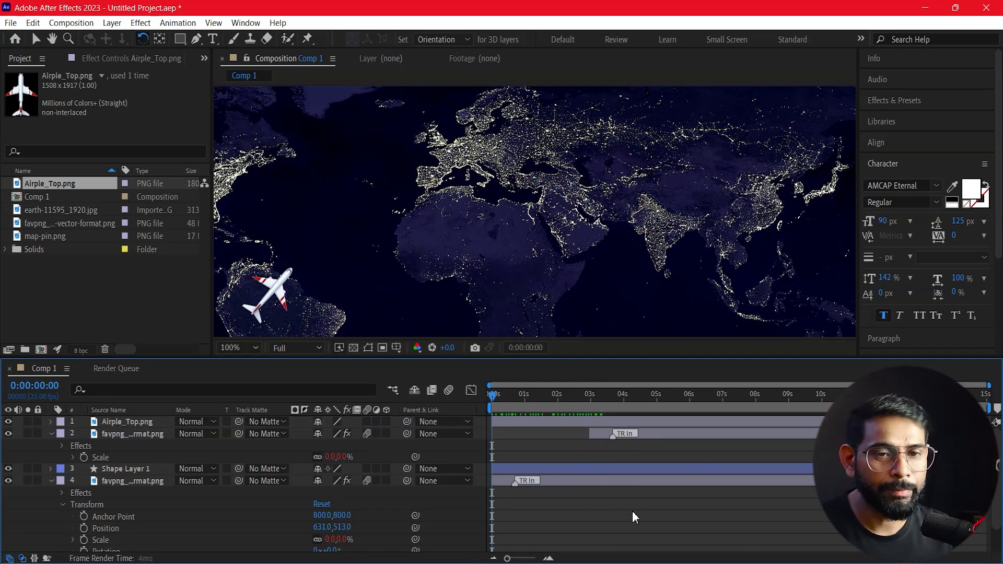
key("space")
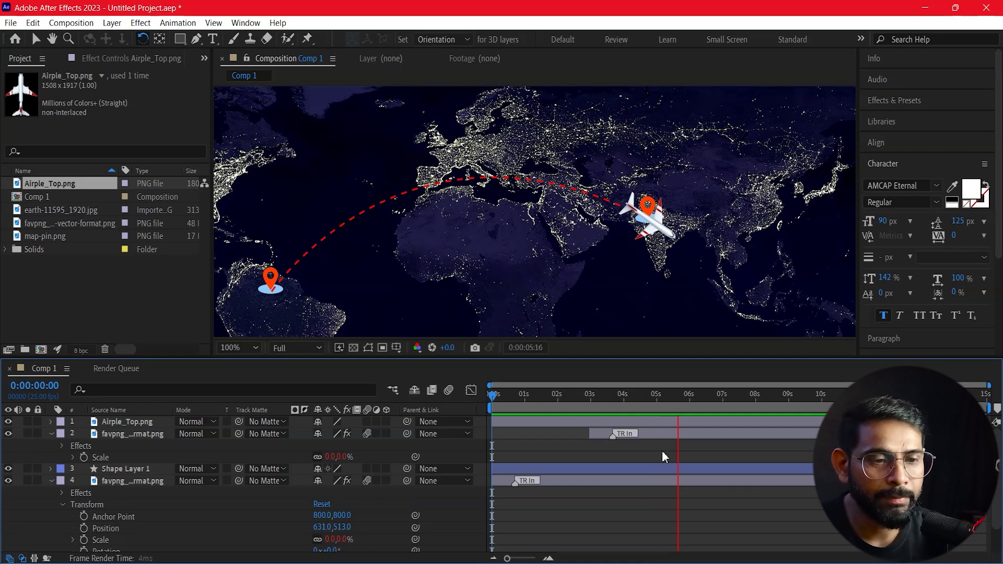
left_click(605, 425)
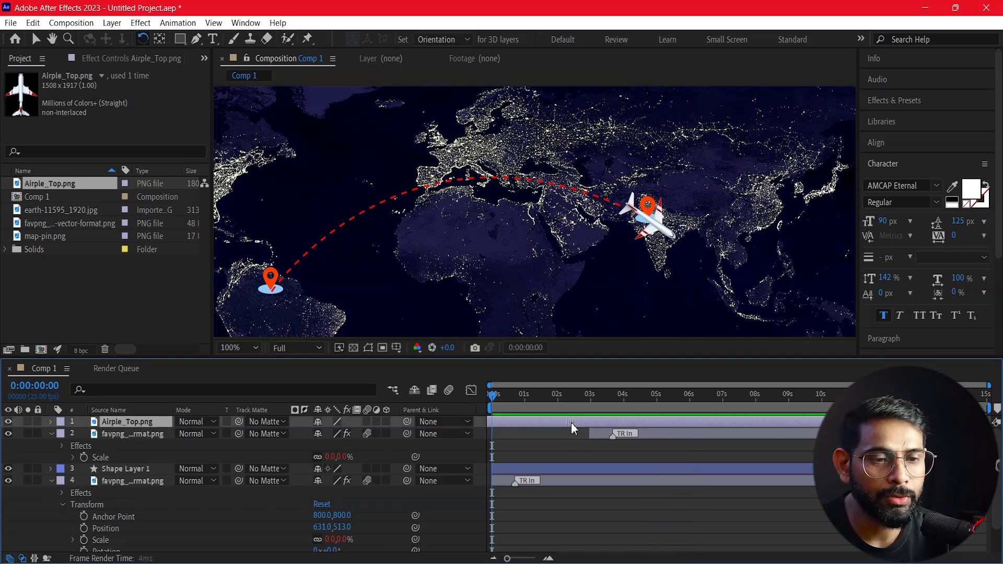
left_click_drag(491, 427, 590, 428)
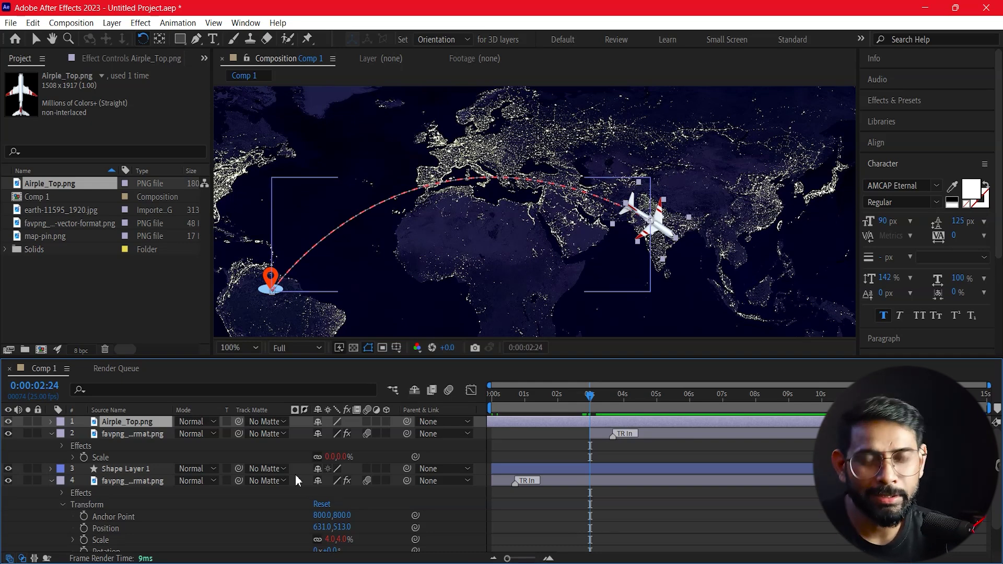
Move the destination map-pin (favpng) layer above Airple_Top.png in the layer stack
left_click(50, 423)
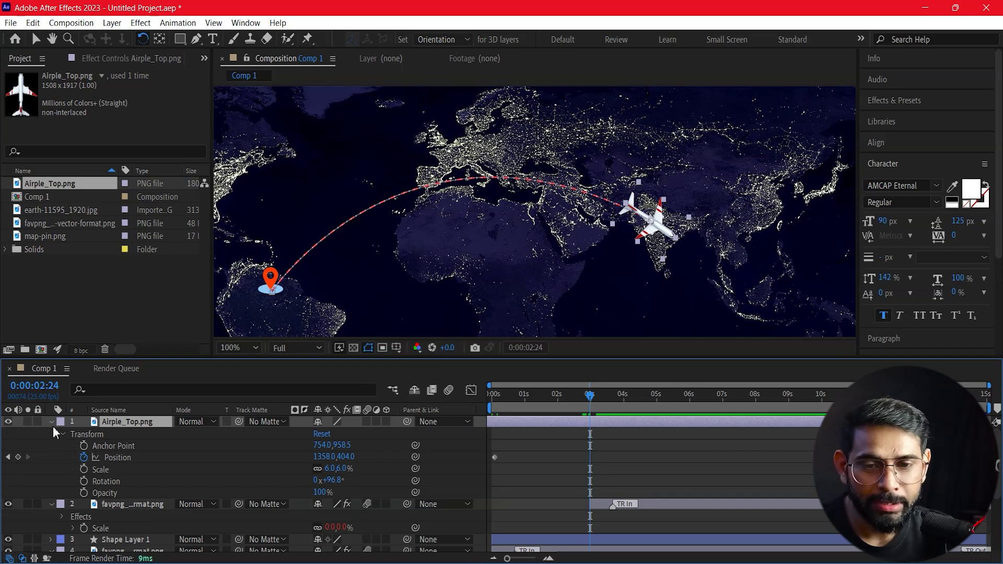
left_click(51, 423)
left_click(50, 434)
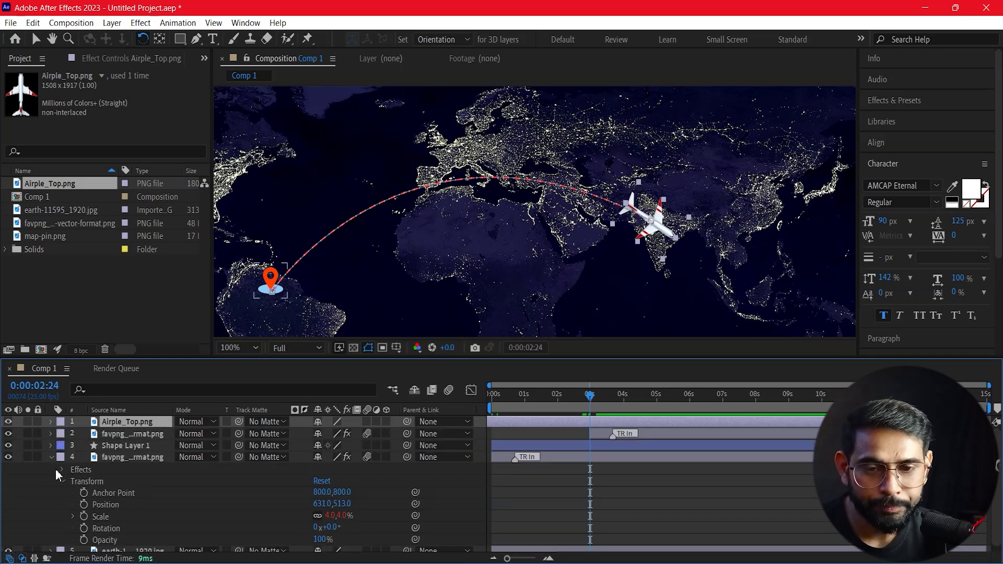
key("k")
left_click_drag(9, 445, 7, 433)
left_click(131, 434)
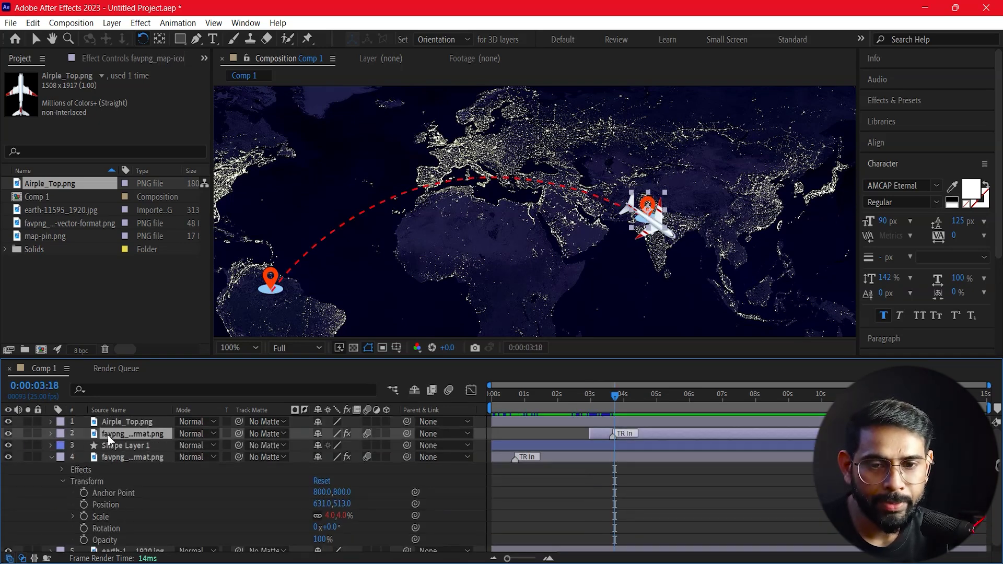
left_click_drag(269, 101, 606, 225)
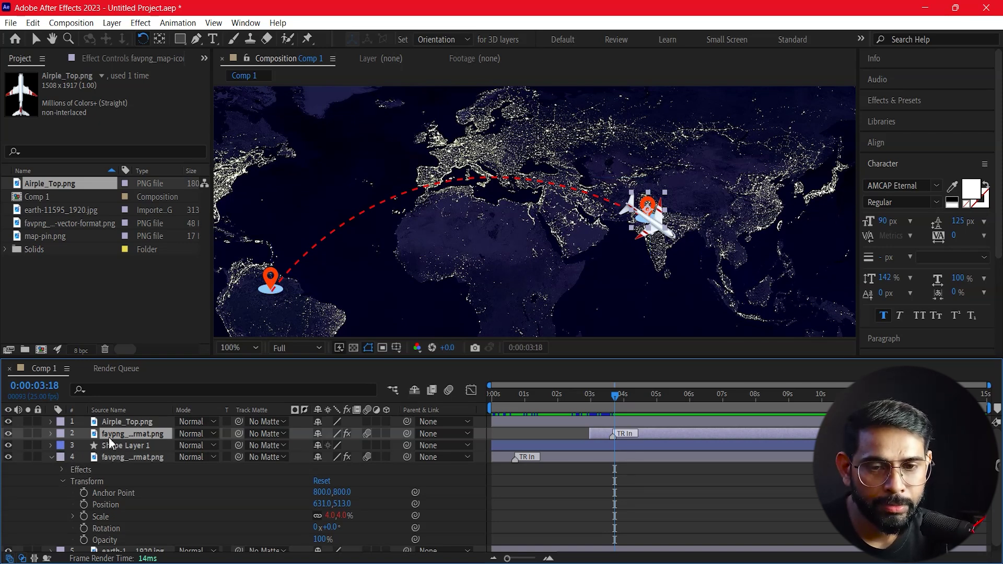
left_click_drag(108, 434, 118, 422)
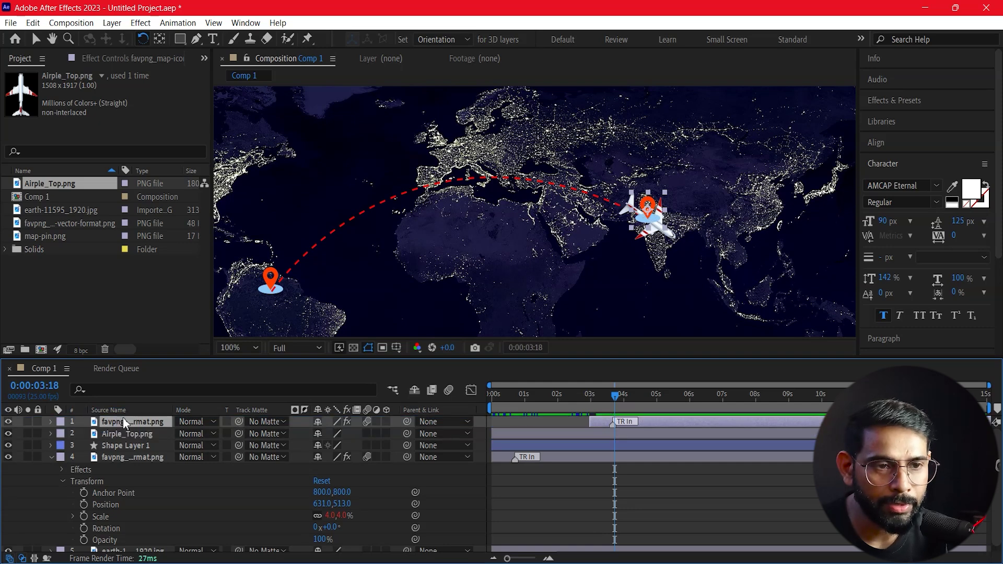
Preview the animation from the start to confirm the pin shows on top of the plane
key("Home")
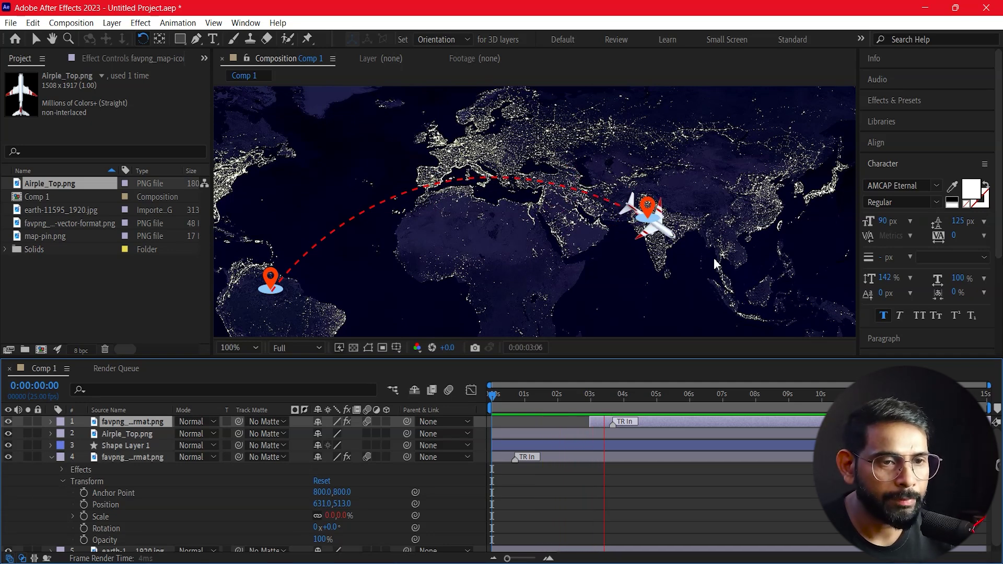
key("space")
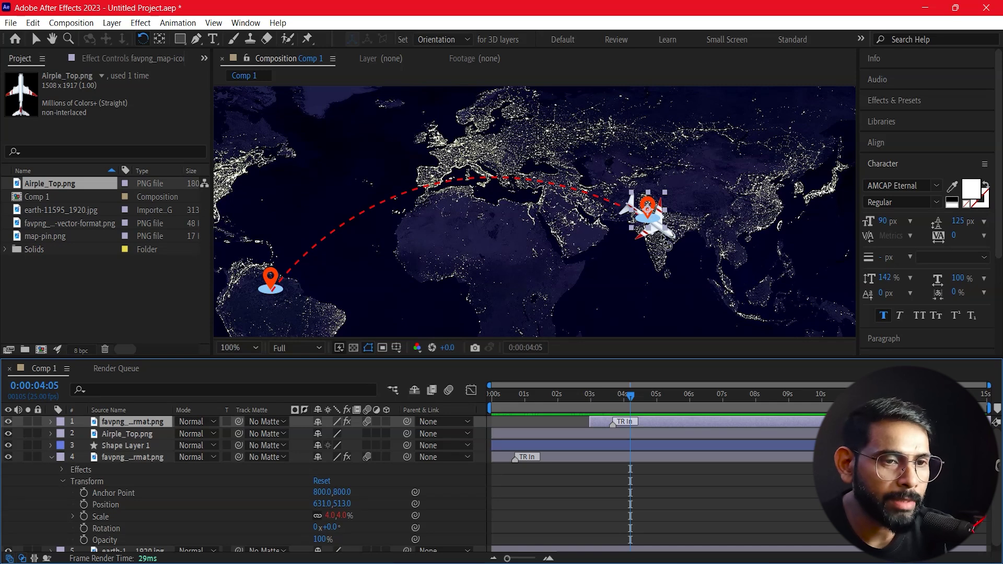
key("space")
left_click(36, 39)
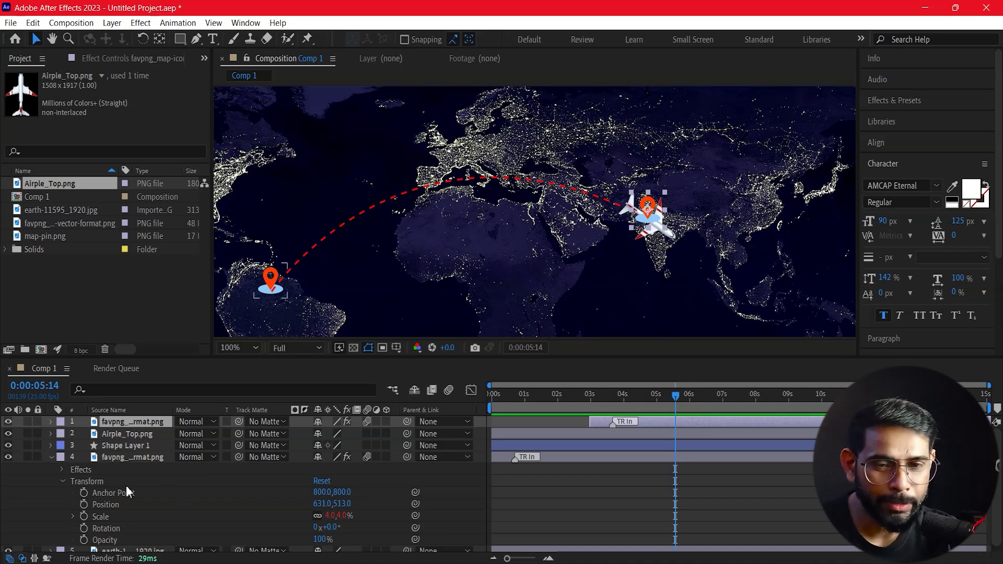
Move the India destination pin to Position X 1402 and Anchor Point Y 660, beside the arc's endpoint
left_click(44, 437)
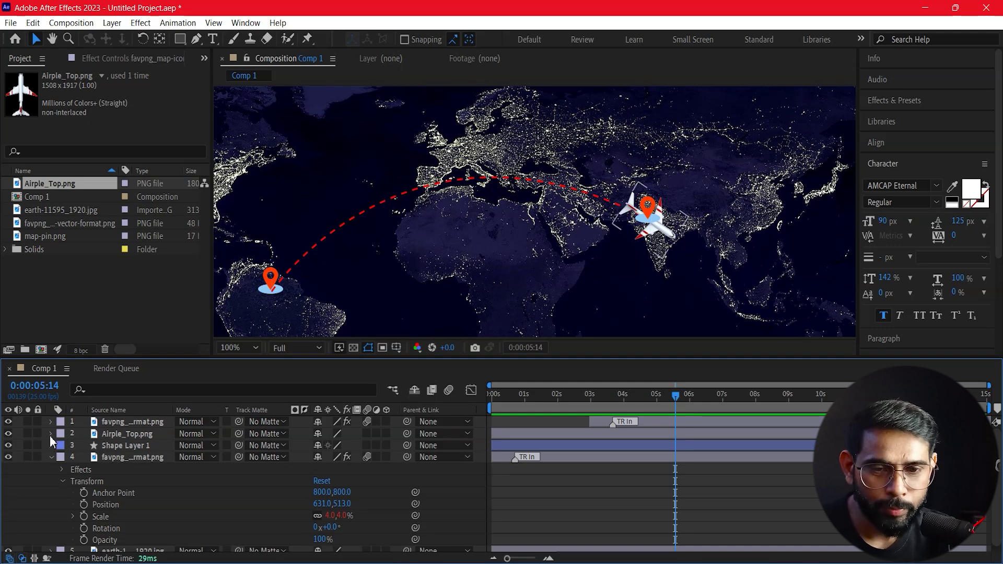
left_click(49, 433)
left_click(50, 432)
left_click(52, 422)
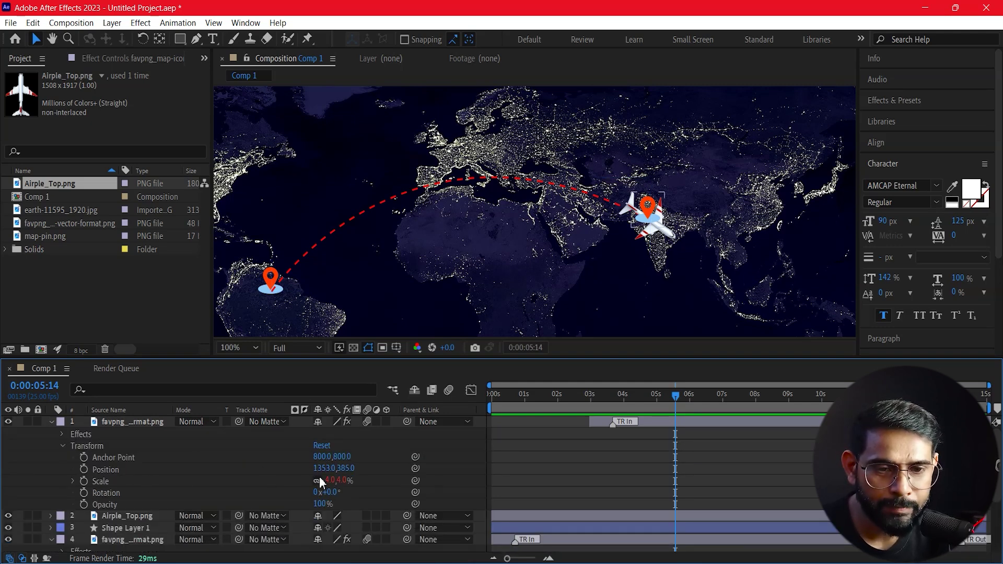
left_click_drag(322, 468, 363, 472)
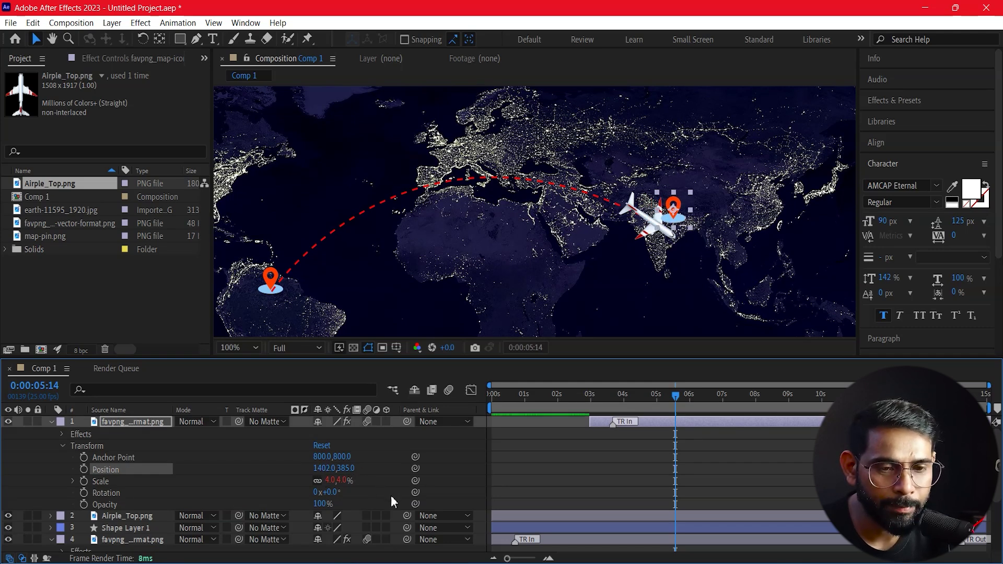
mouse_move(342, 457)
left_mouse_down()
mouse_move(361, 453)
mouse_move(172, 517)
mouse_move(183, 521)
left_mouse_up()
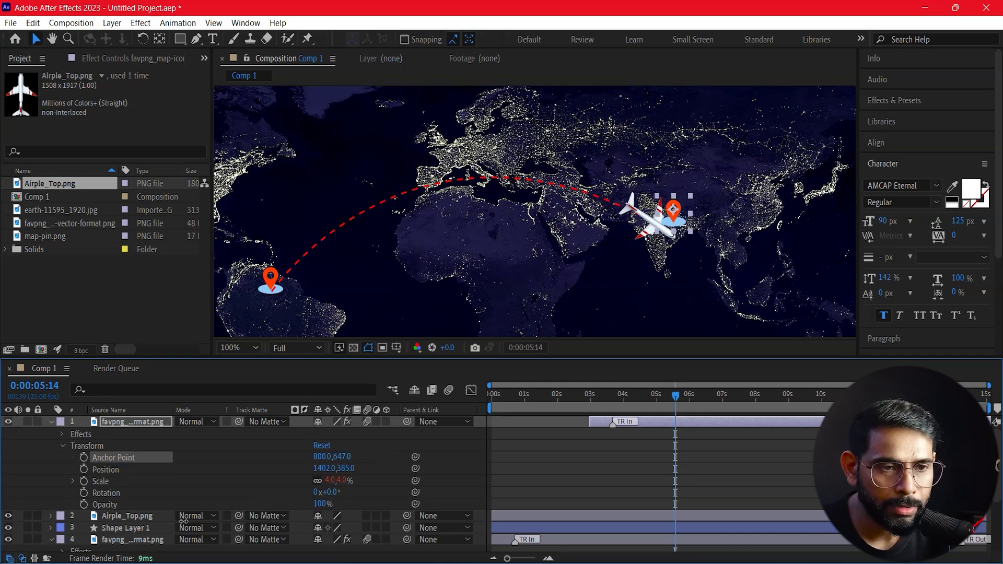
key("Home")
left_click(524, 262)
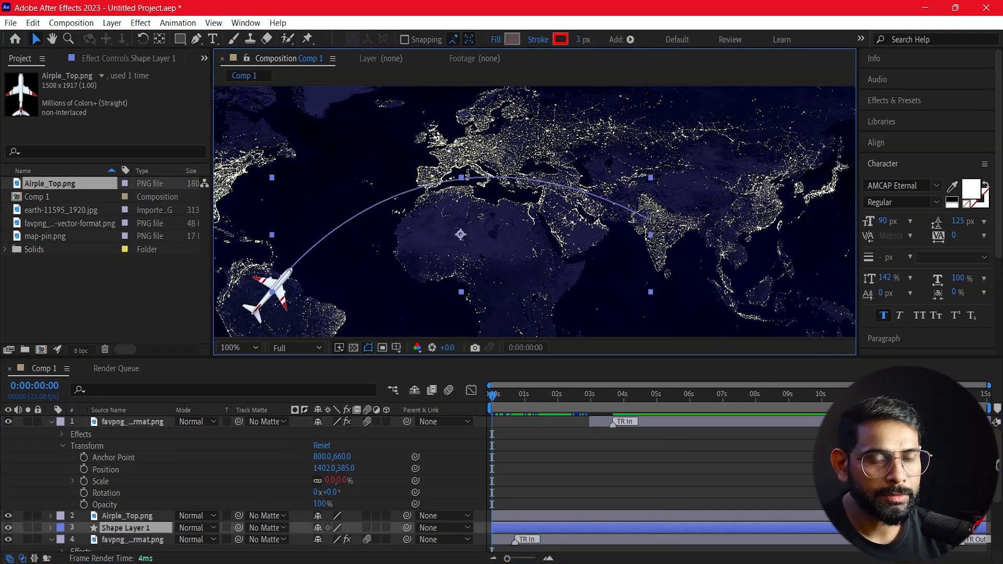
key("space")
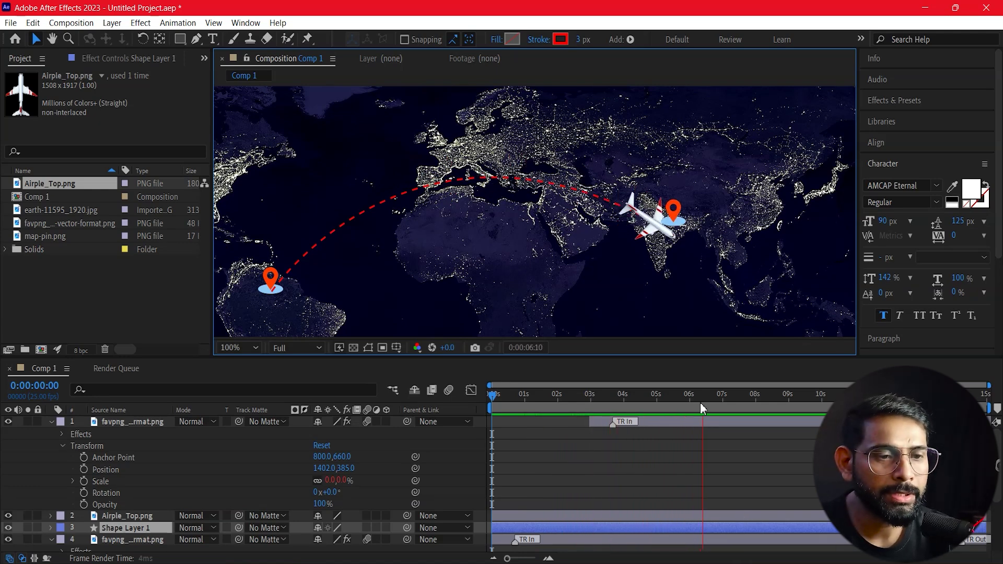
left_click(505, 396)
mouse_move(495, 425)
left_mouse_down()
mouse_move(616, 435)
mouse_move(492, 443)
left_mouse_up()
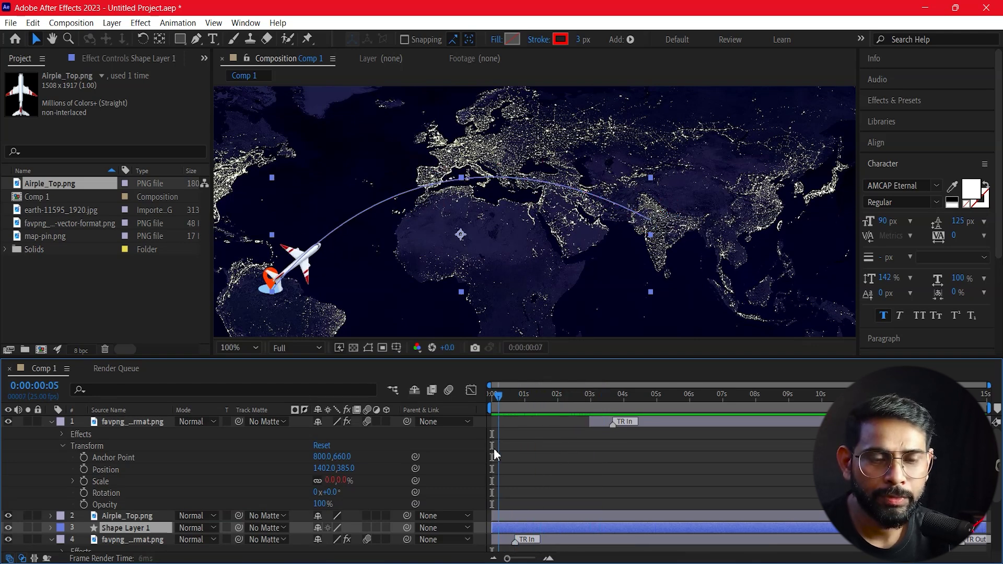
key("space")
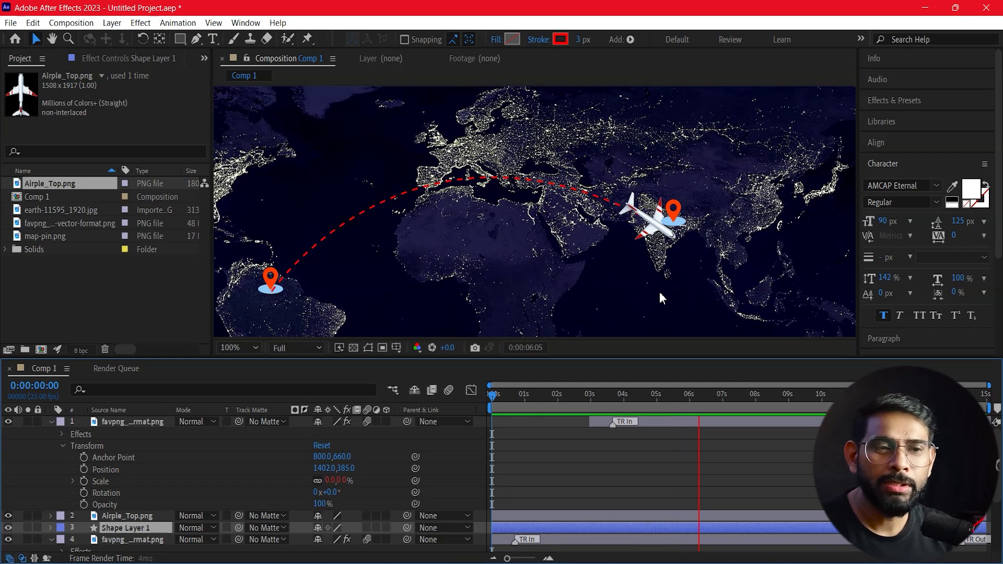
key("space")
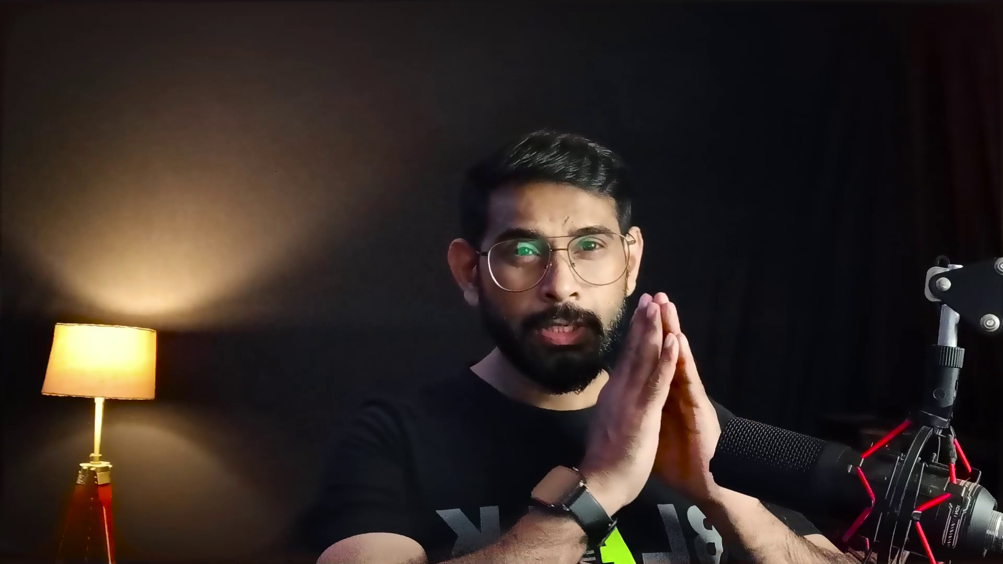